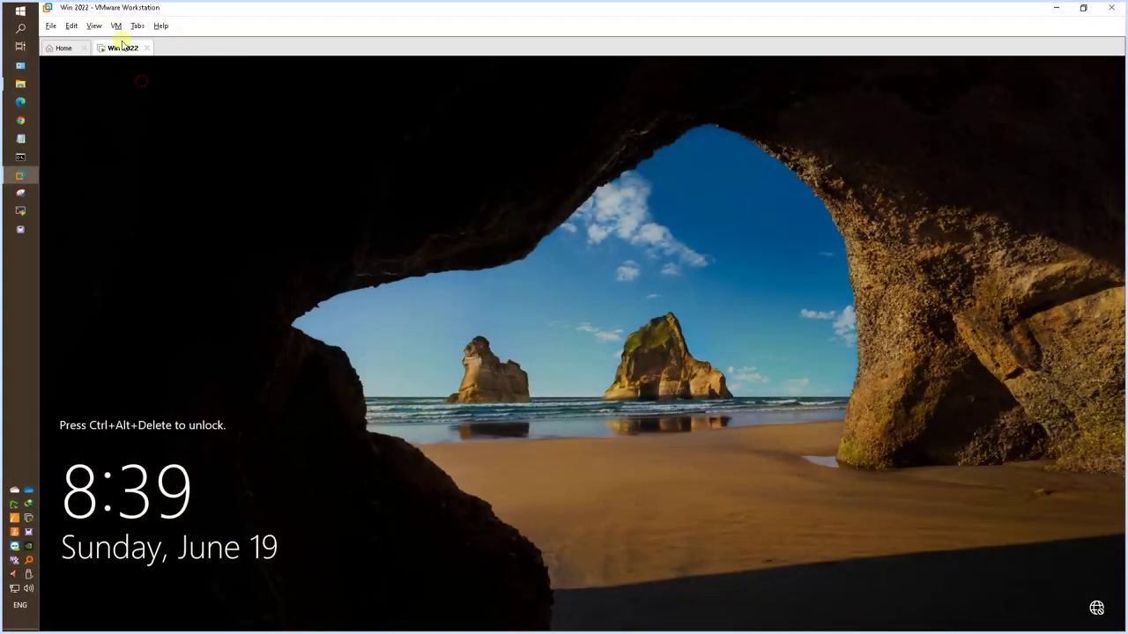
Sign in to the VM as Administrator and check the DC01 name on the System About page.
click(115, 25)
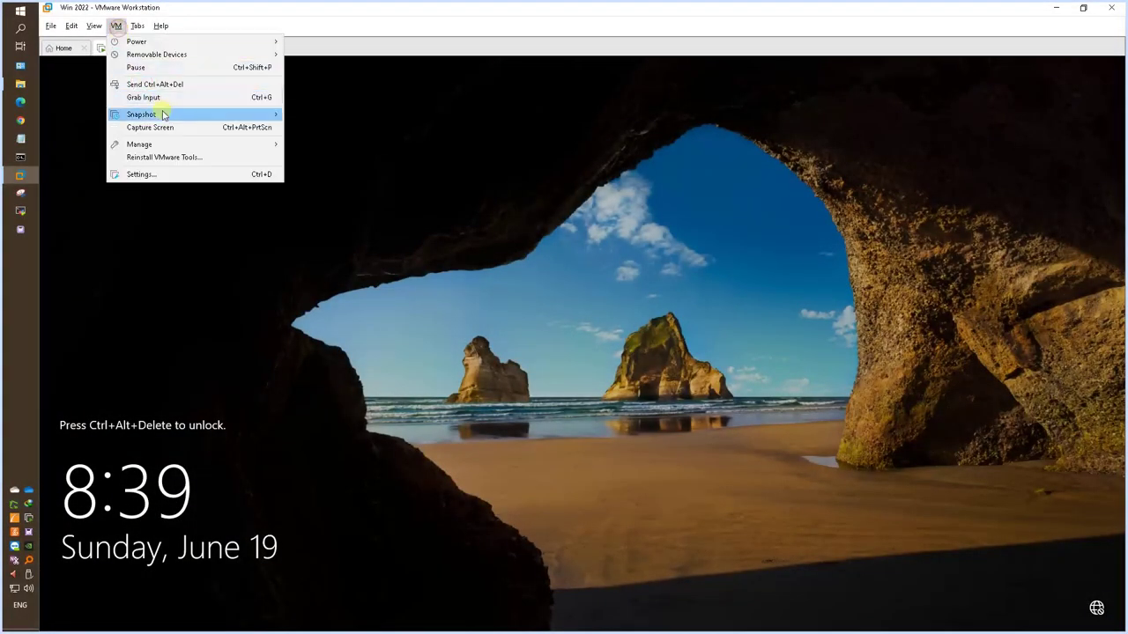
click(156, 83)
text(****)
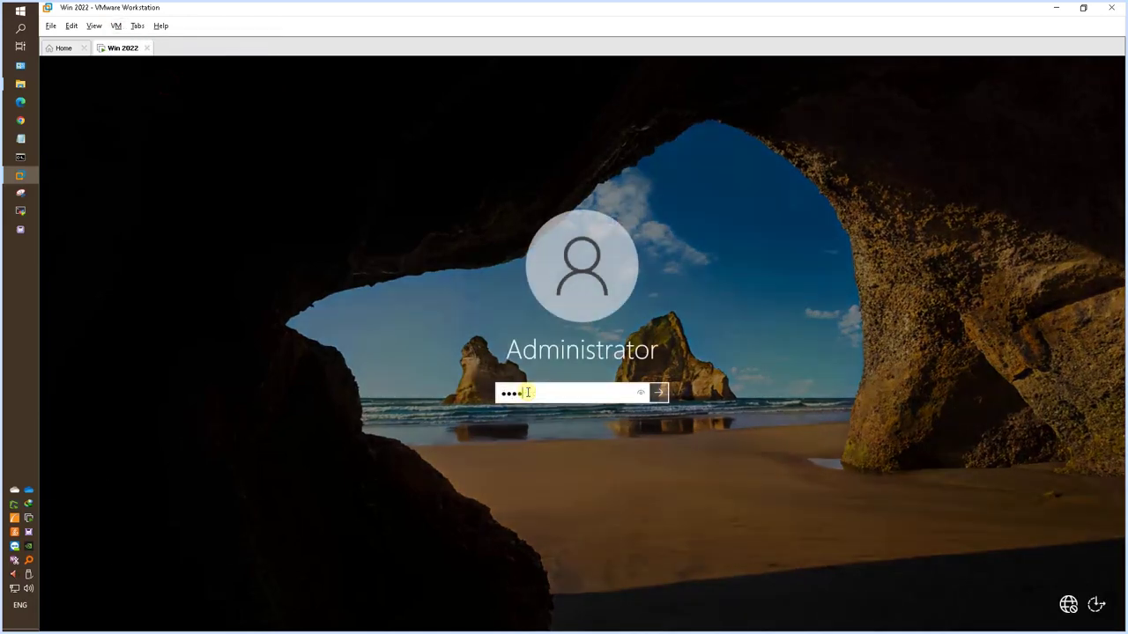
key(Return)
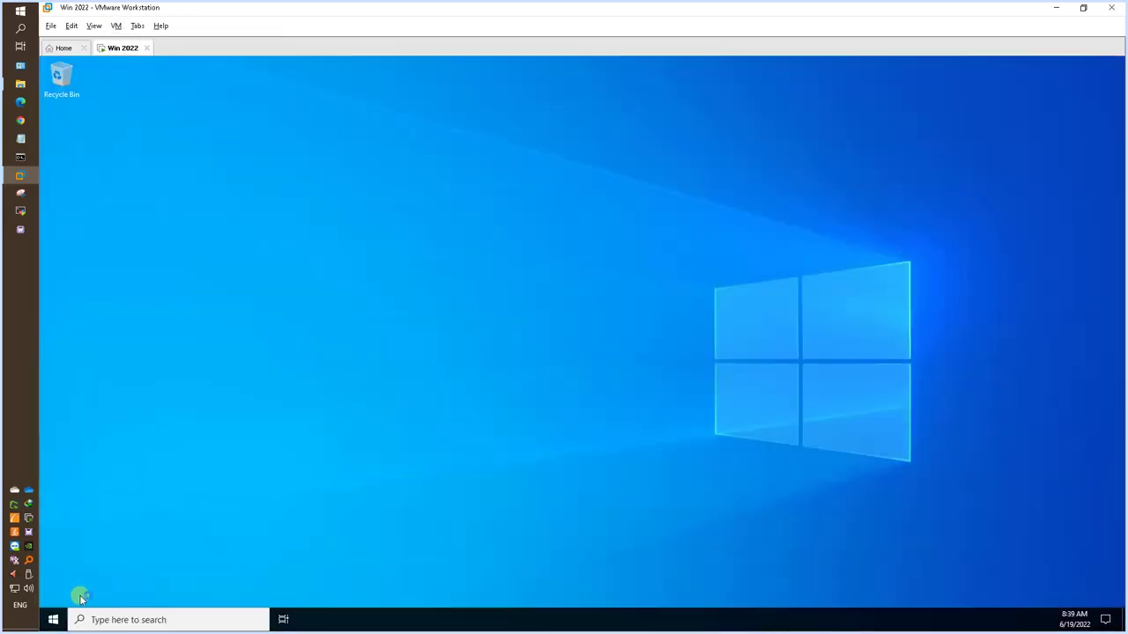
right_click(53, 619)
click(144, 346)
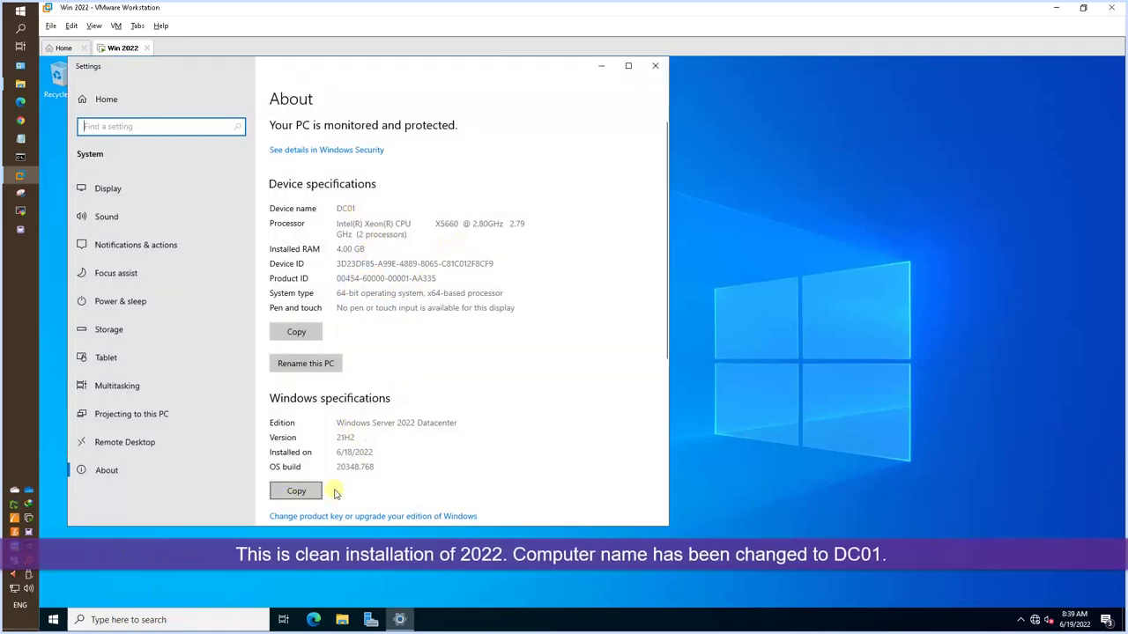
Run ipconfig and ipconfig /all in a command prompt to check the IP settings.
right_click(53, 619)
click(113, 561)
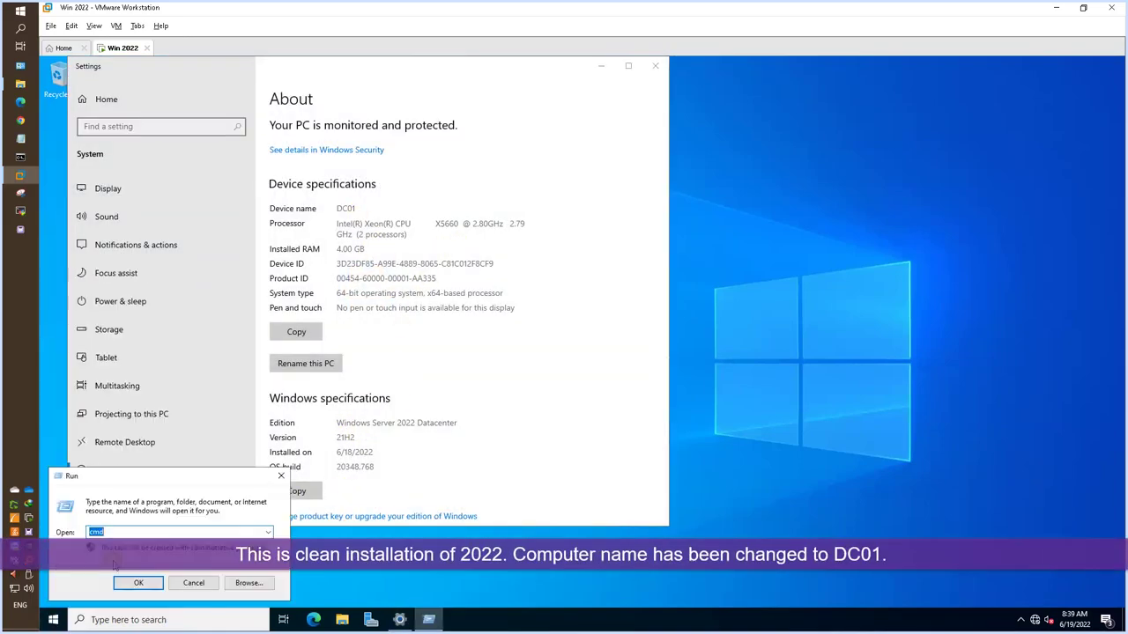
key(Return)
text(ipconfig)
key(Return)
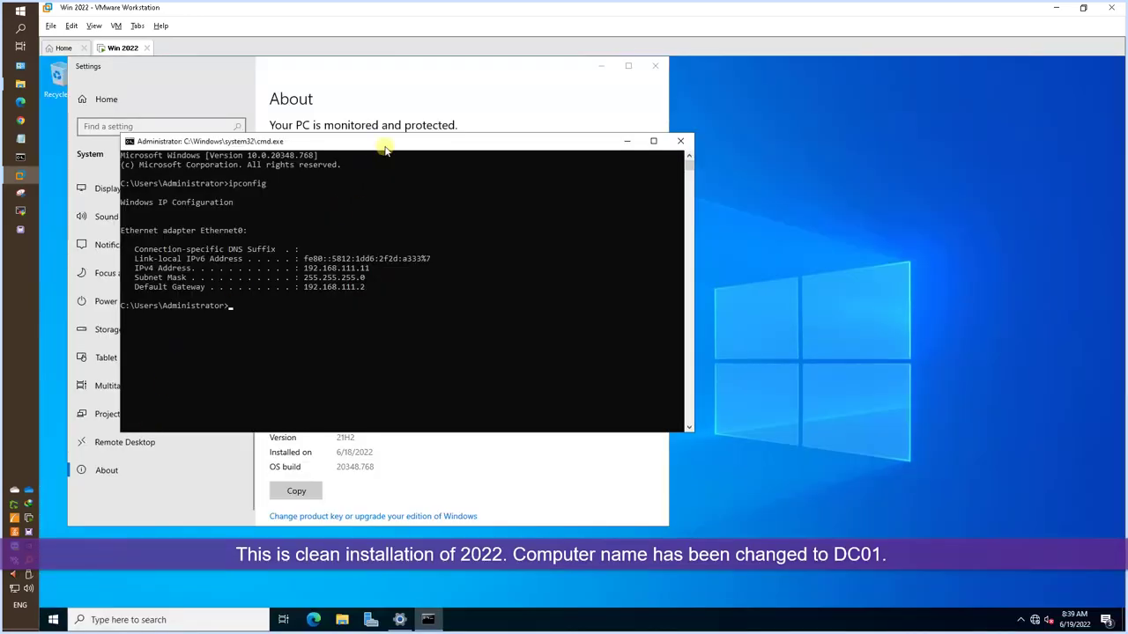
drag(385, 149, 799, 203)
text(/al)
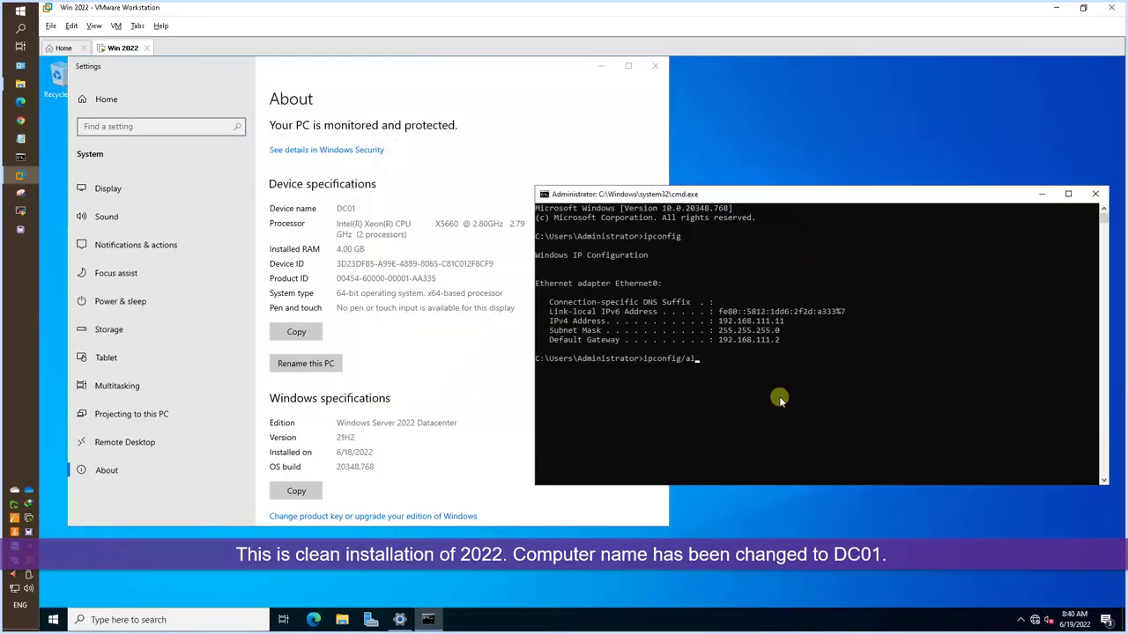
text(l)
key(Return)
click(397, 620)
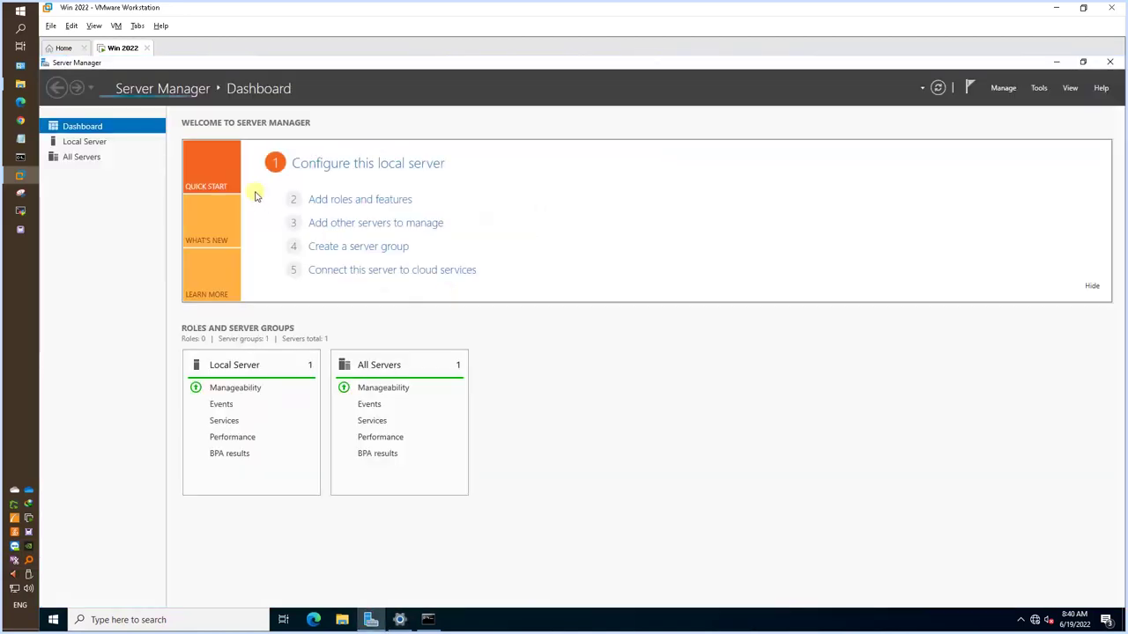
Launch Add Roles and Features as a role-based installation targeting DC01.
click(367, 201)
click(678, 376)
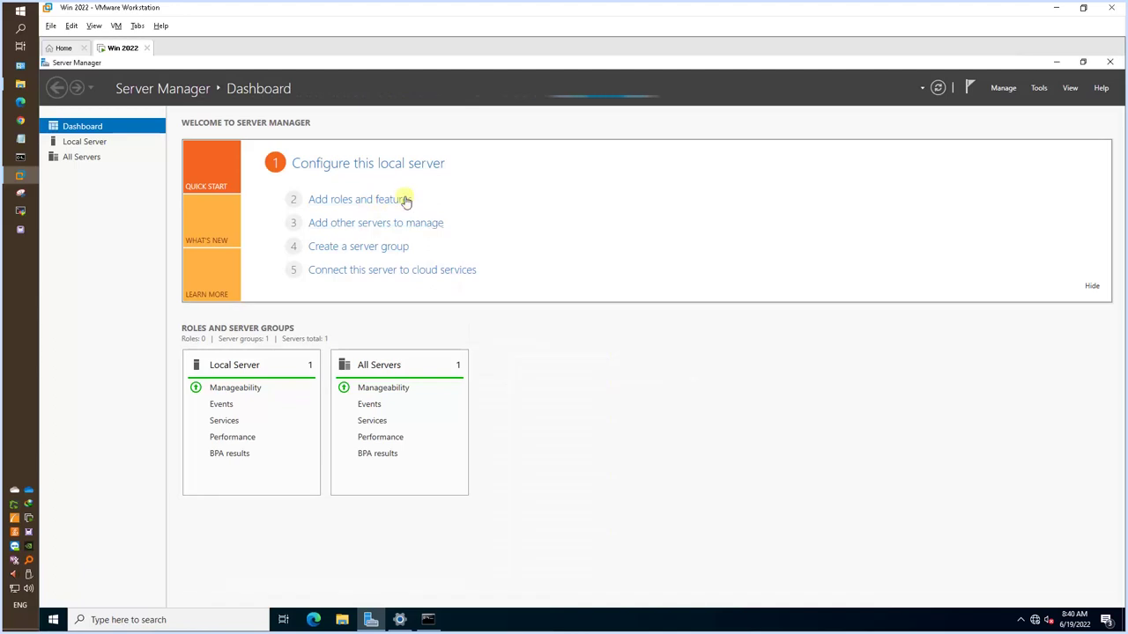
click(405, 201)
click(678, 380)
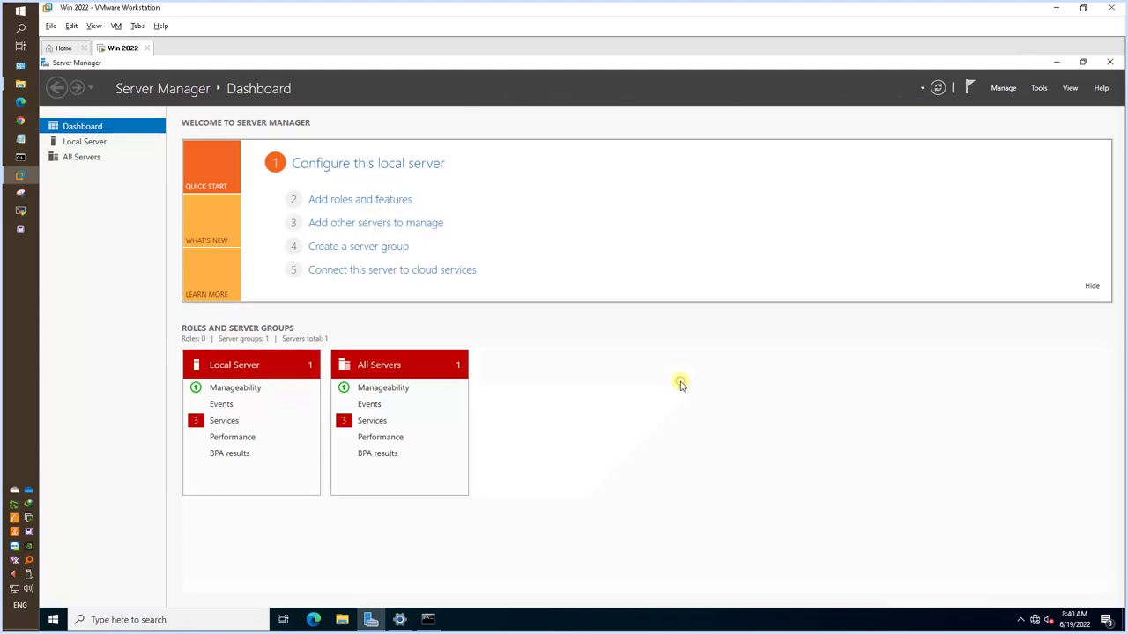
click(385, 201)
click(373, 388)
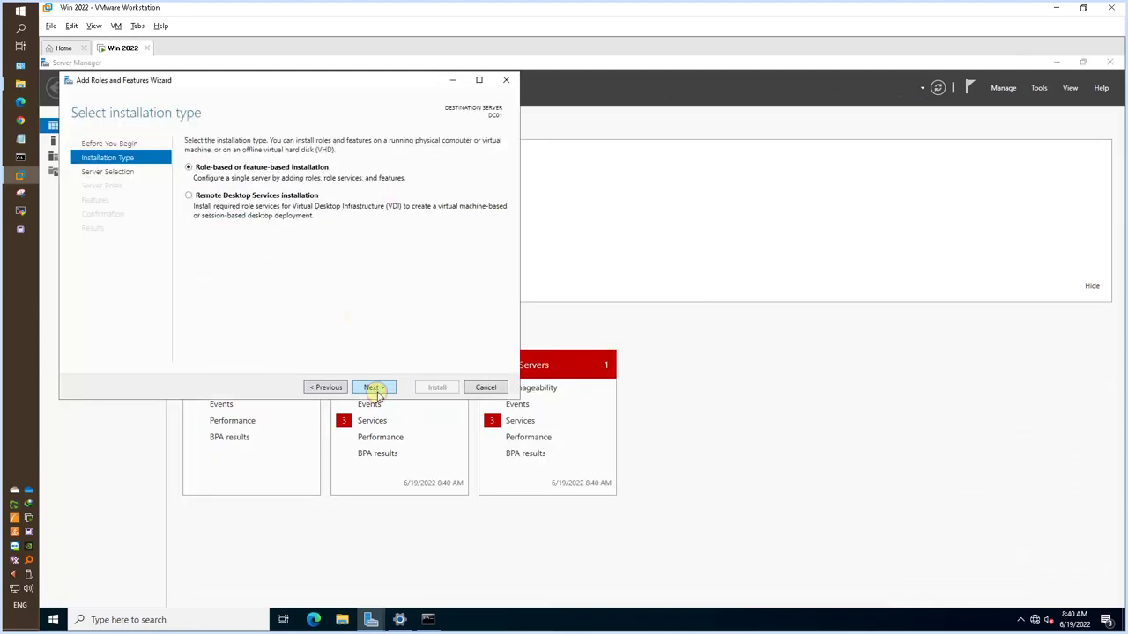
click(374, 387)
click(374, 388)
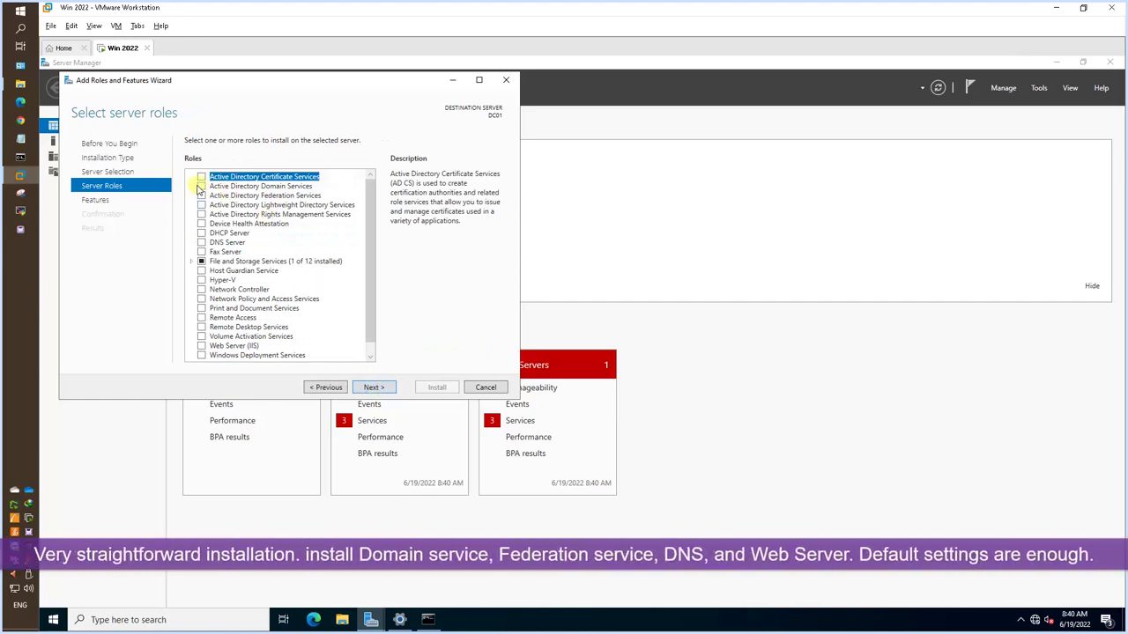
Select AD Domain Services, AD Federation Services, DNS Server and Web Server (IIS) with their required features.
click(201, 186)
click(324, 338)
click(201, 196)
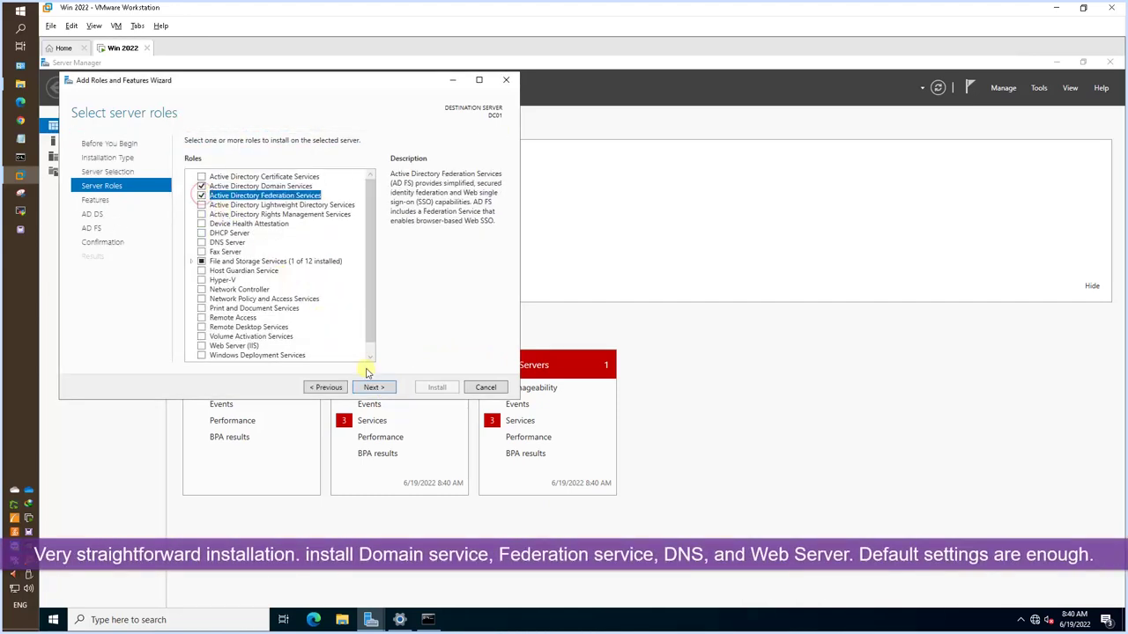
click(201, 242)
click(324, 338)
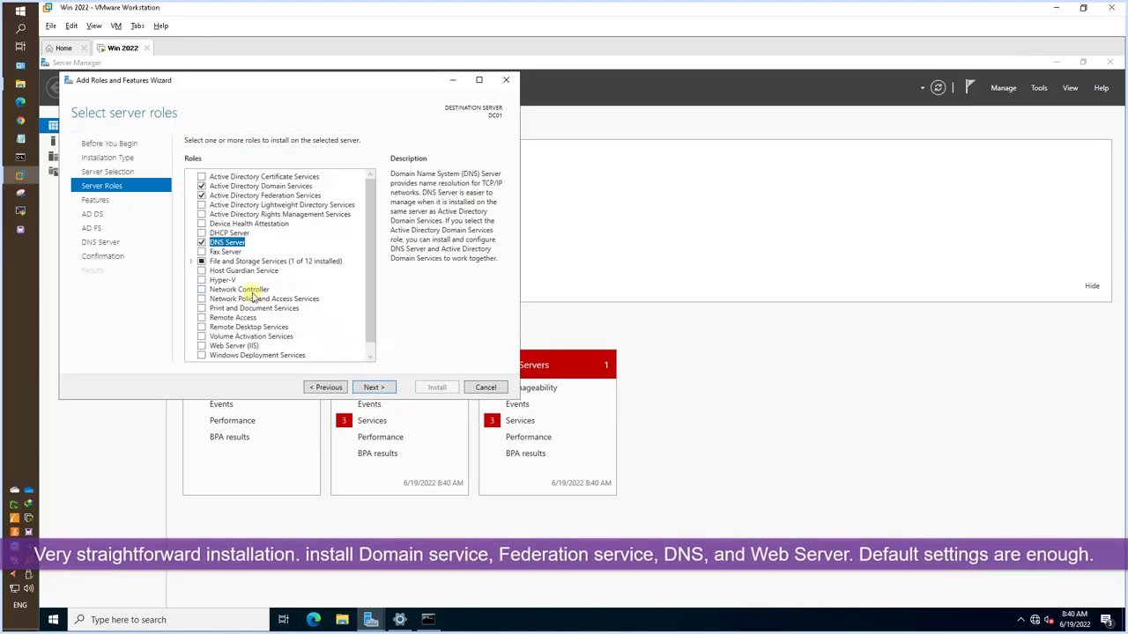
click(201, 345)
click(325, 337)
Accept default features, skip the role information pages and start the installation.
click(374, 387)
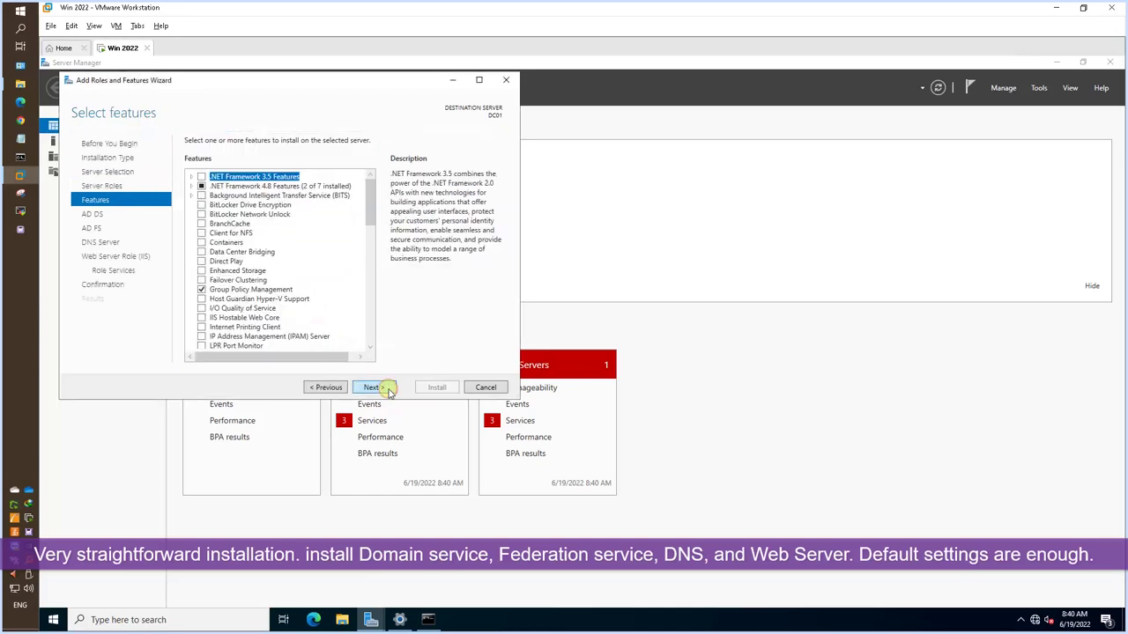
click(388, 391)
click(388, 391)
click(388, 392)
click(388, 392)
click(387, 391)
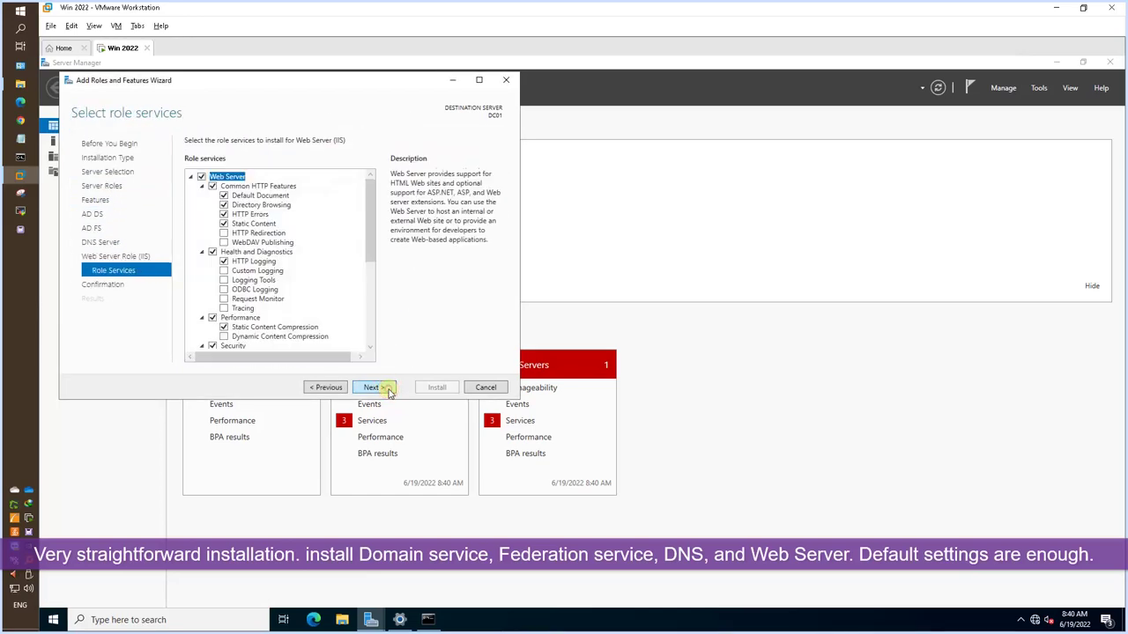
click(387, 391)
click(438, 389)
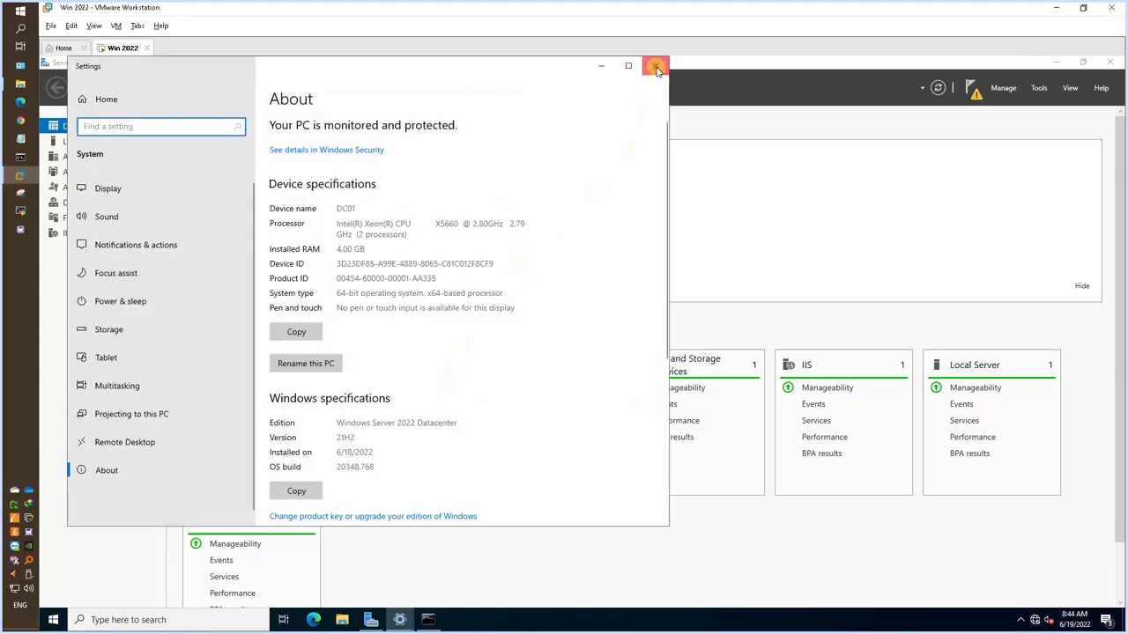
Start 'Promote this server to a domain controller' from the post-deployment notifications.
click(655, 66)
click(969, 89)
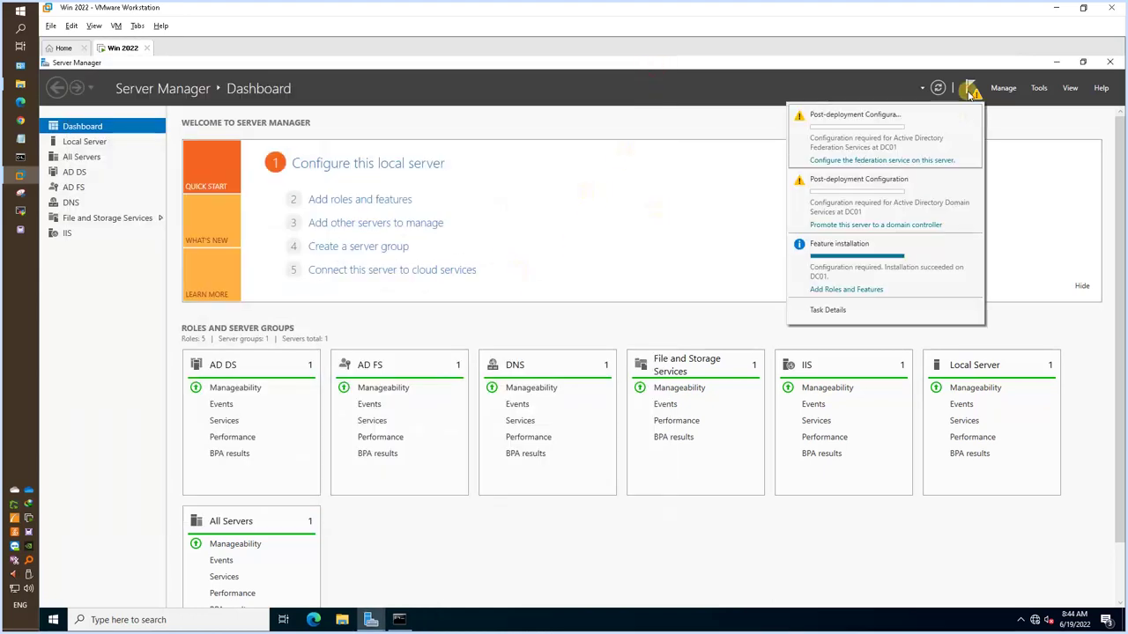
click(877, 225)
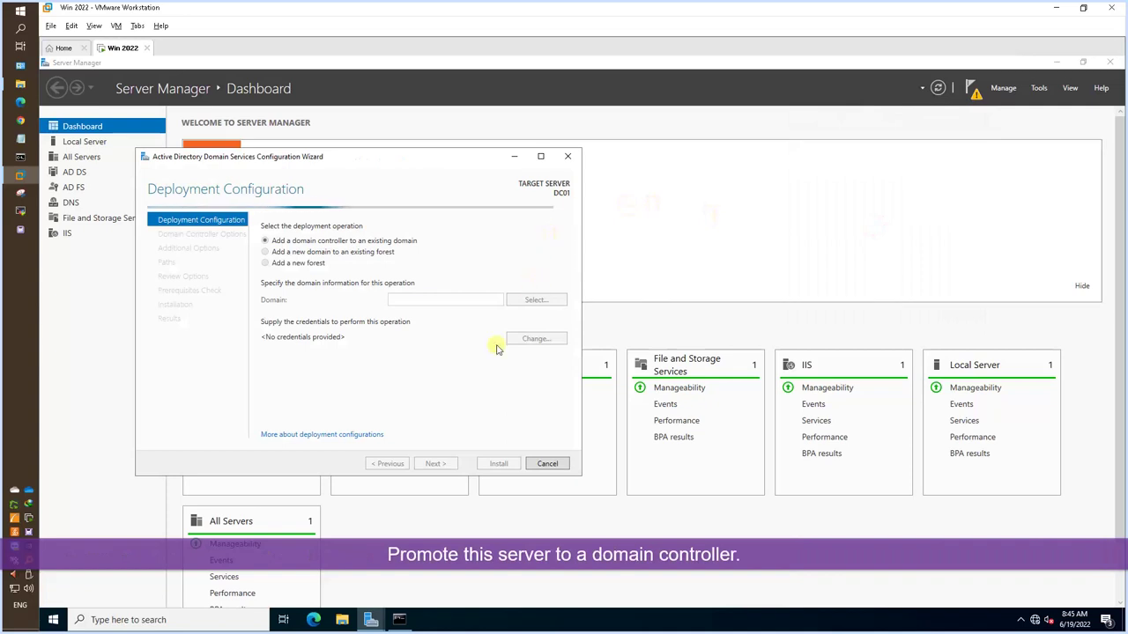
Choose Add a new forest with root domain name 51sectest.dev and continue.
click(408, 300)
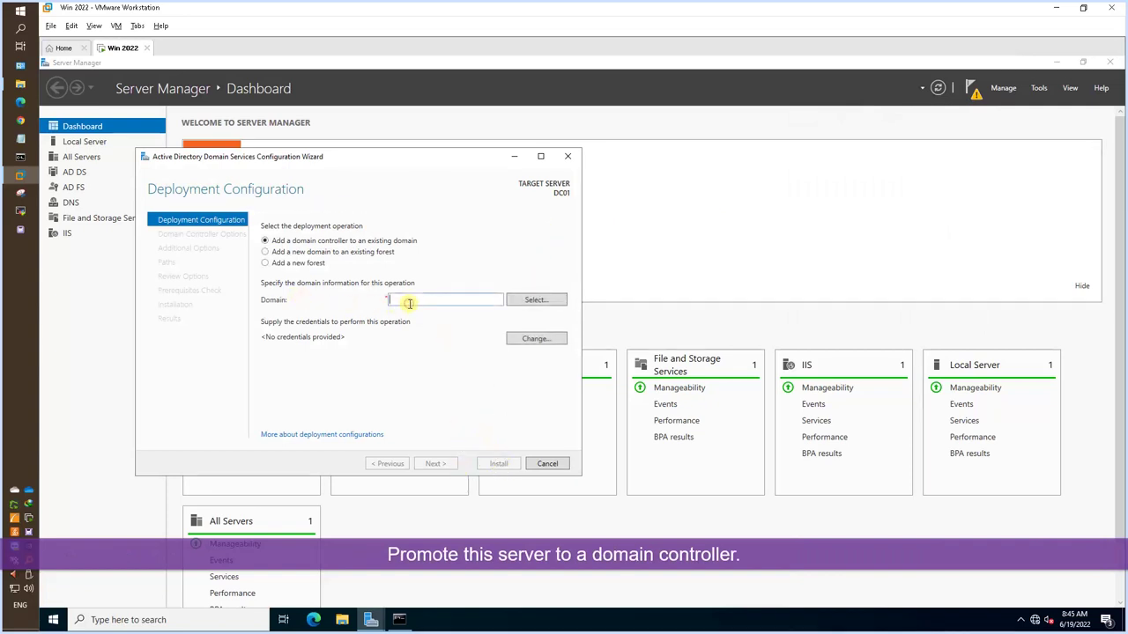
text(51sectest.dev)
click(313, 263)
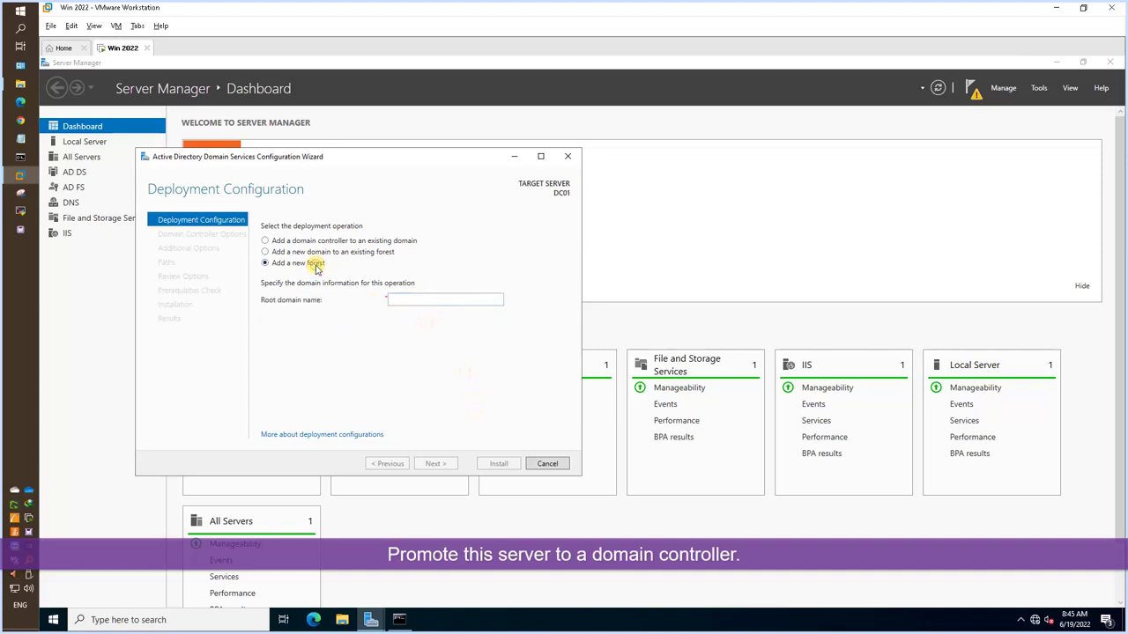
click(417, 301)
text(51sectest.dev)
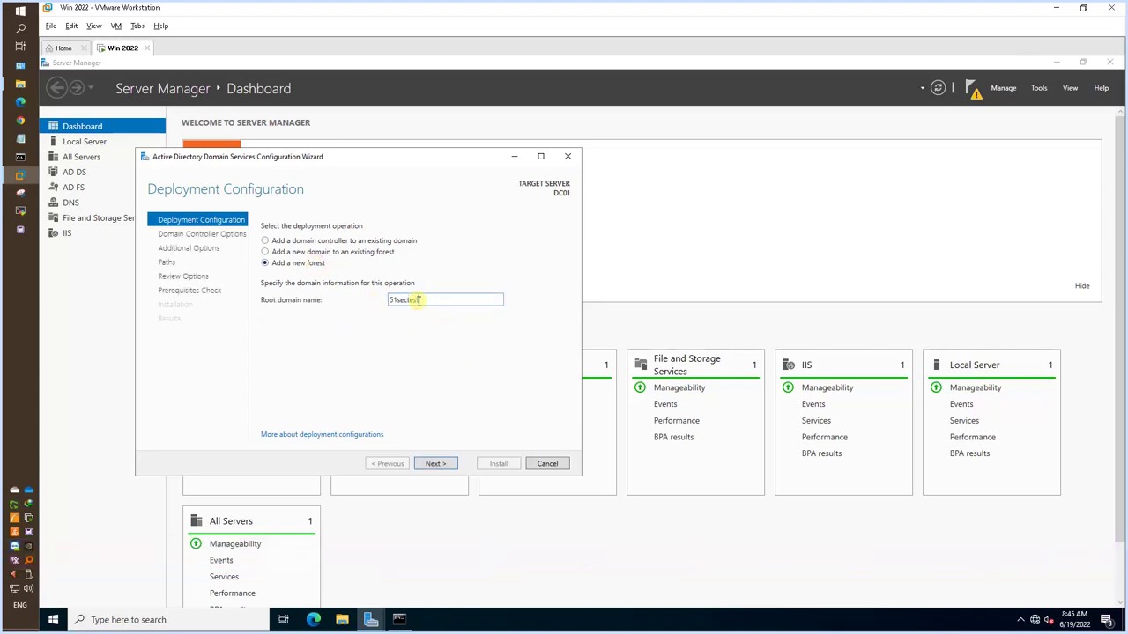
click(447, 464)
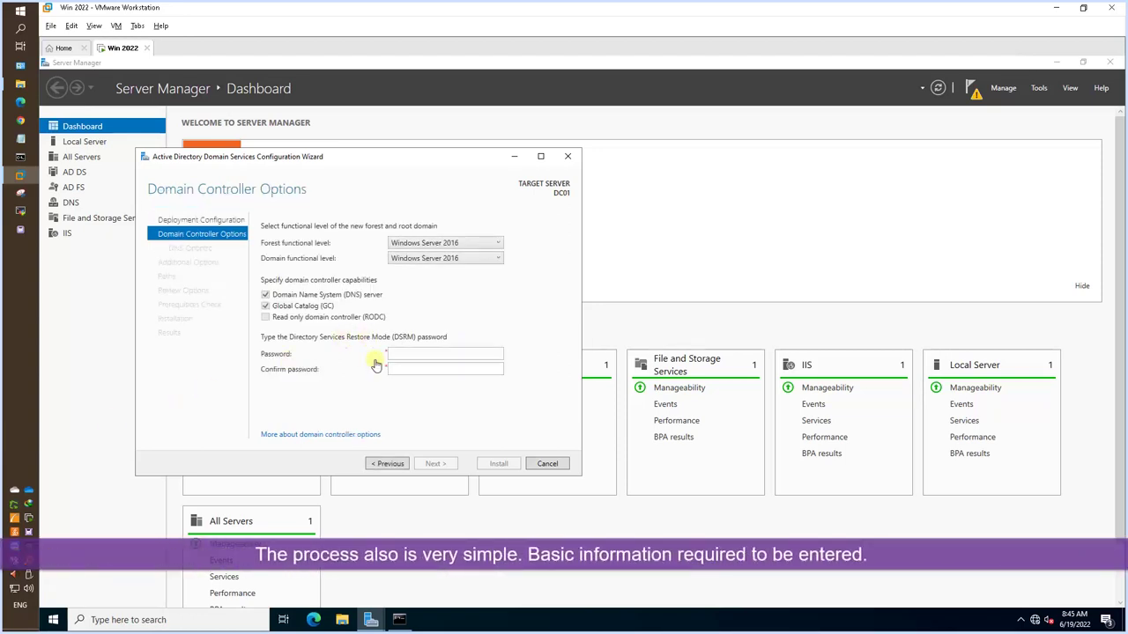
Enter and confirm the Directory Services Restore Mode password on Domain Controller Options.
click(403, 354)
text(Password1)
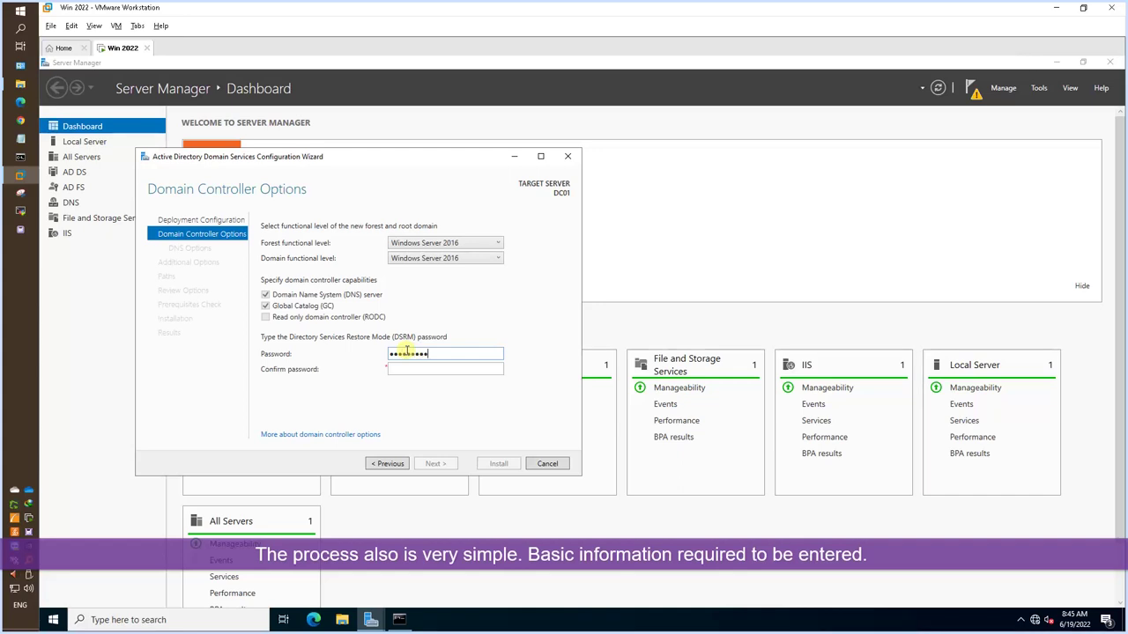
key(Tab)
text(Password1)
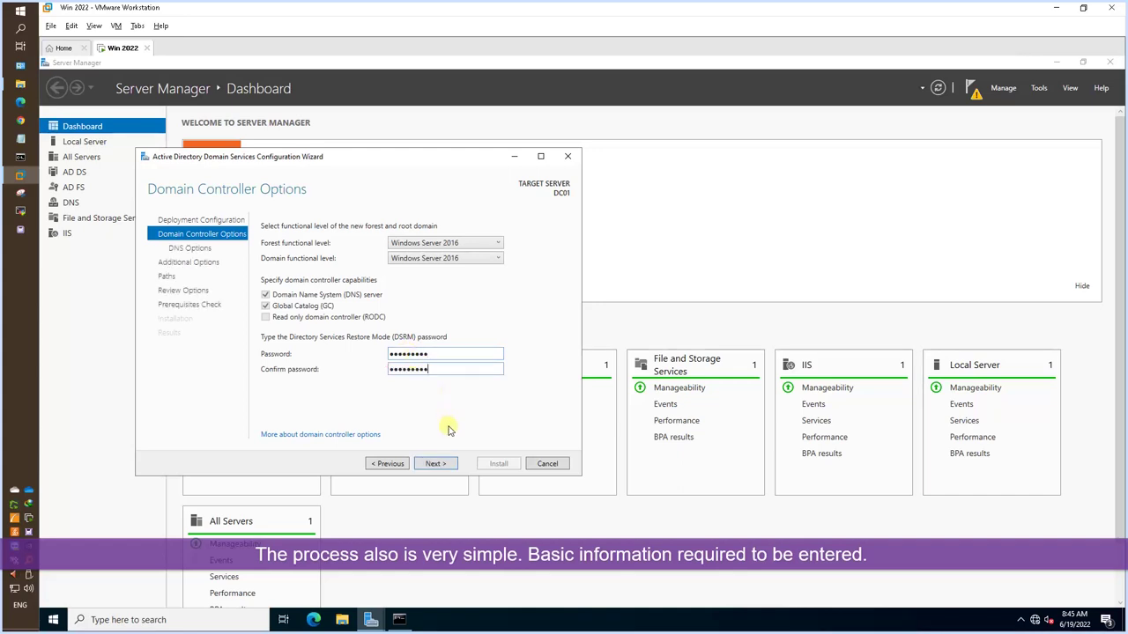
click(436, 464)
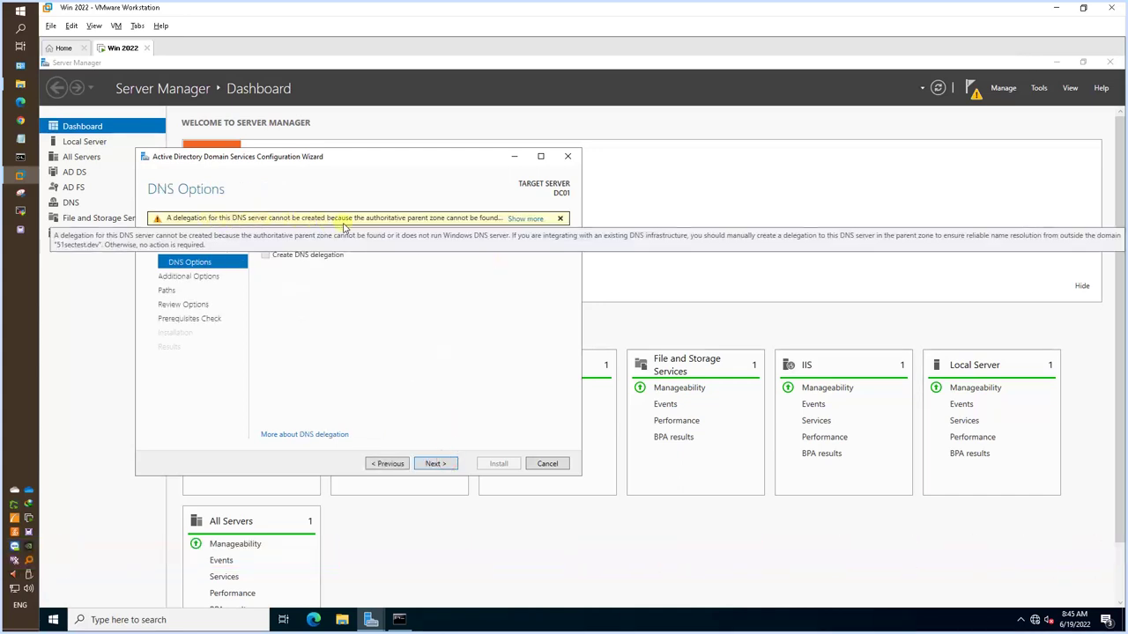
Skip DNS delegation, keep NetBIOS name 51SECTEST and default paths, and run the prerequisites check.
click(432, 469)
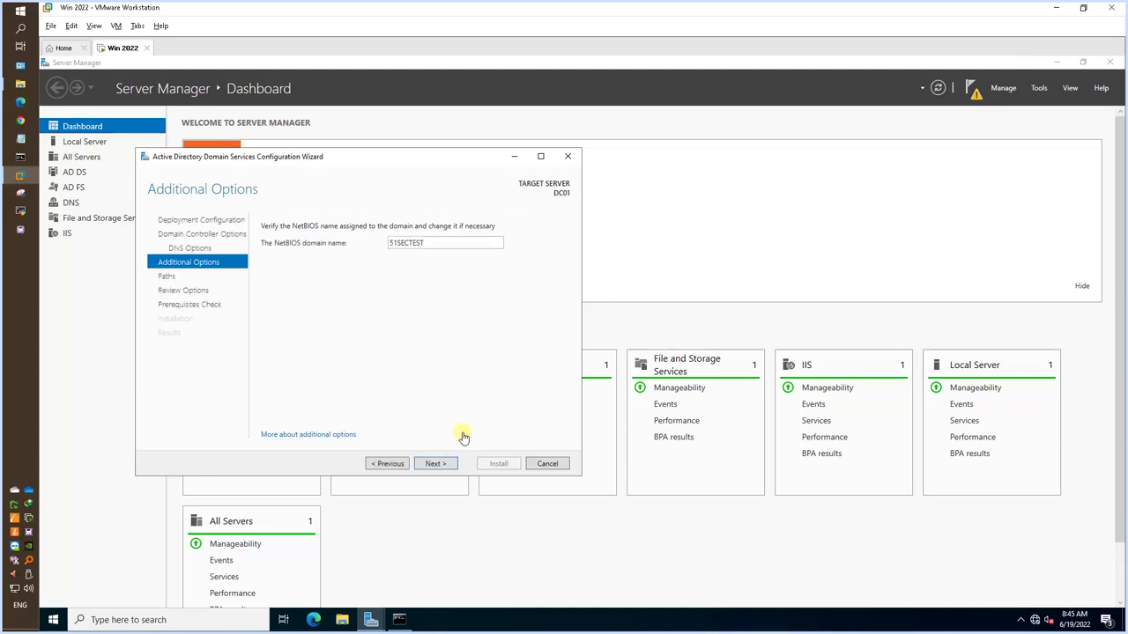
click(434, 464)
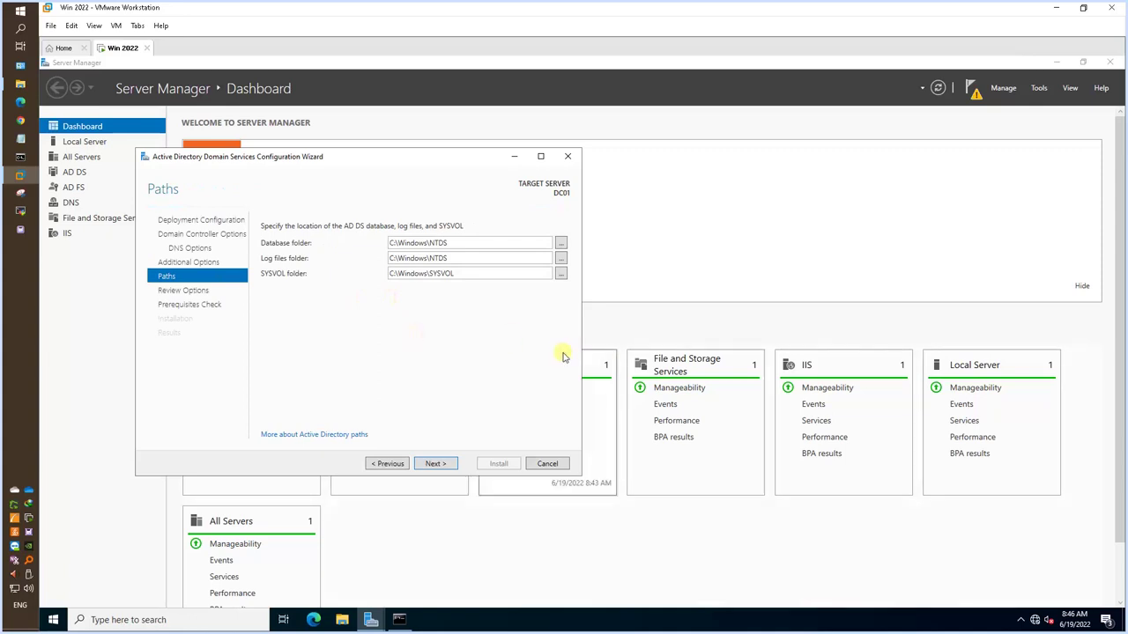
click(434, 464)
click(445, 463)
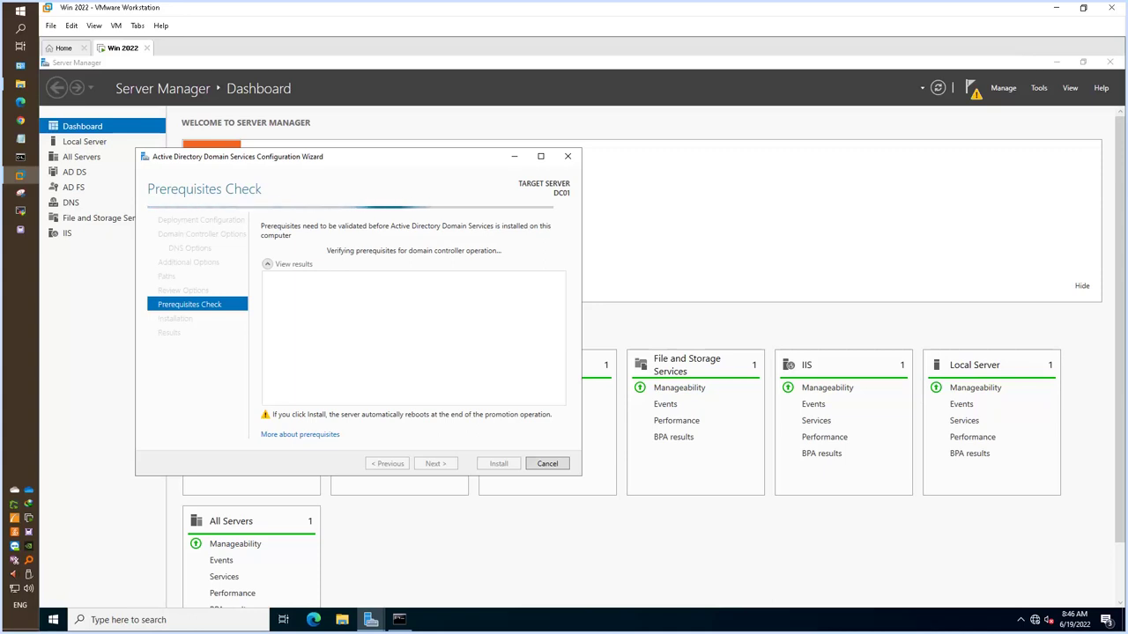
Install the domain controller and dismiss the sign-out notice so the VM restarts.
click(496, 463)
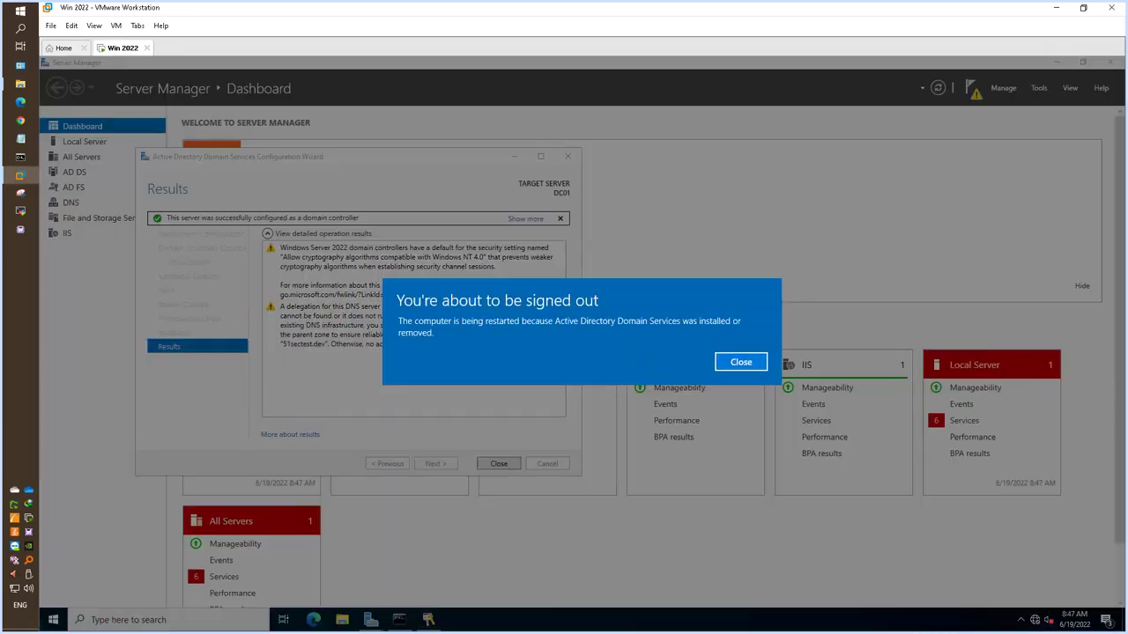
click(741, 362)
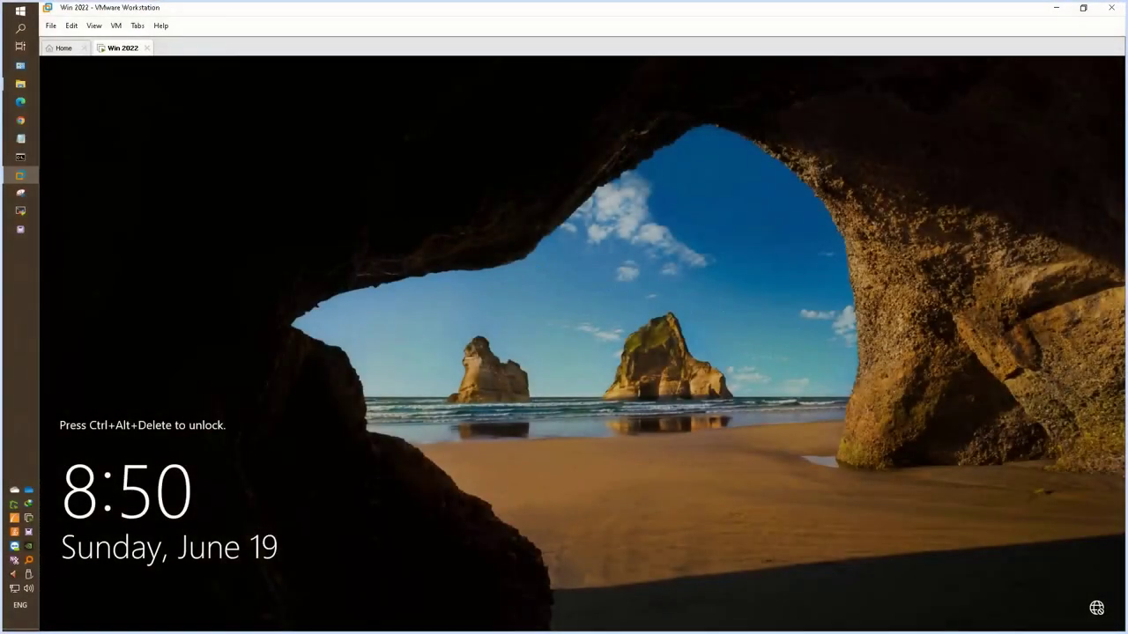
Send Ctrl+Alt+Del and sign in with the domain Administrator password to reach Server Manager.
click(116, 26)
click(169, 83)
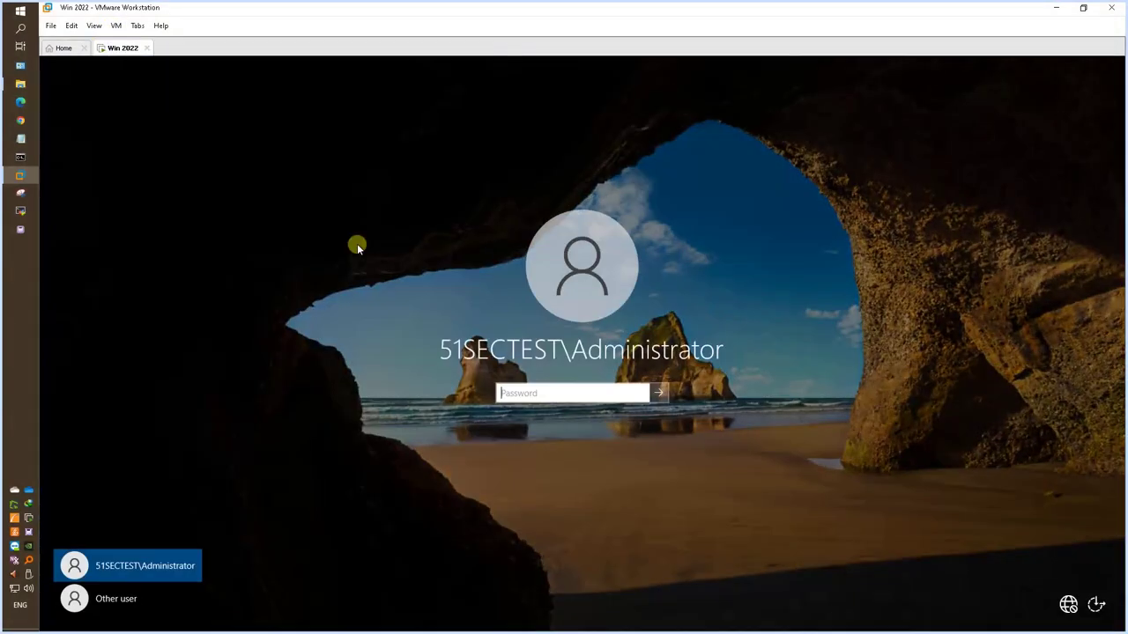
text(•••••••••)
key(Return)
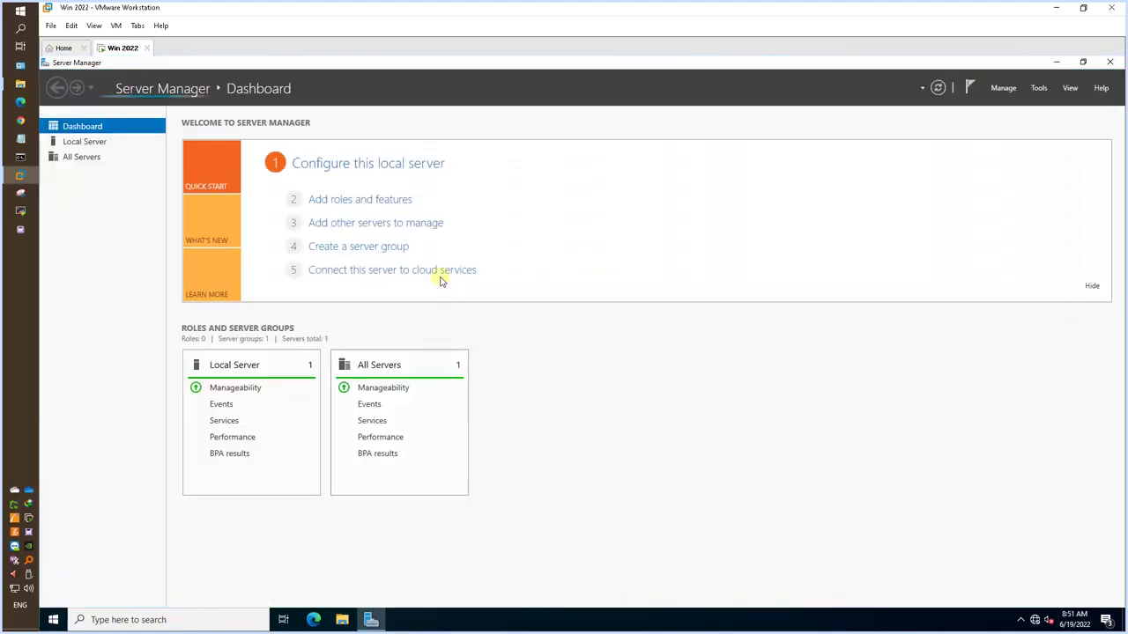
click(1003, 88)
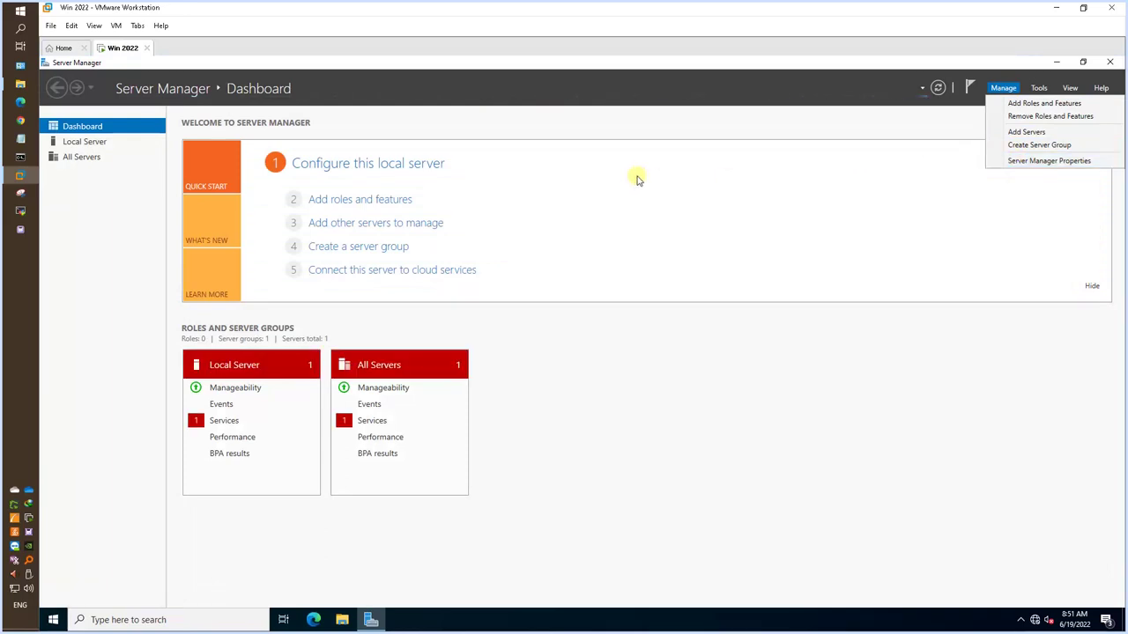
Start a role-based install on this server and select Active Directory Certificate Services with its management tools.
click(390, 199)
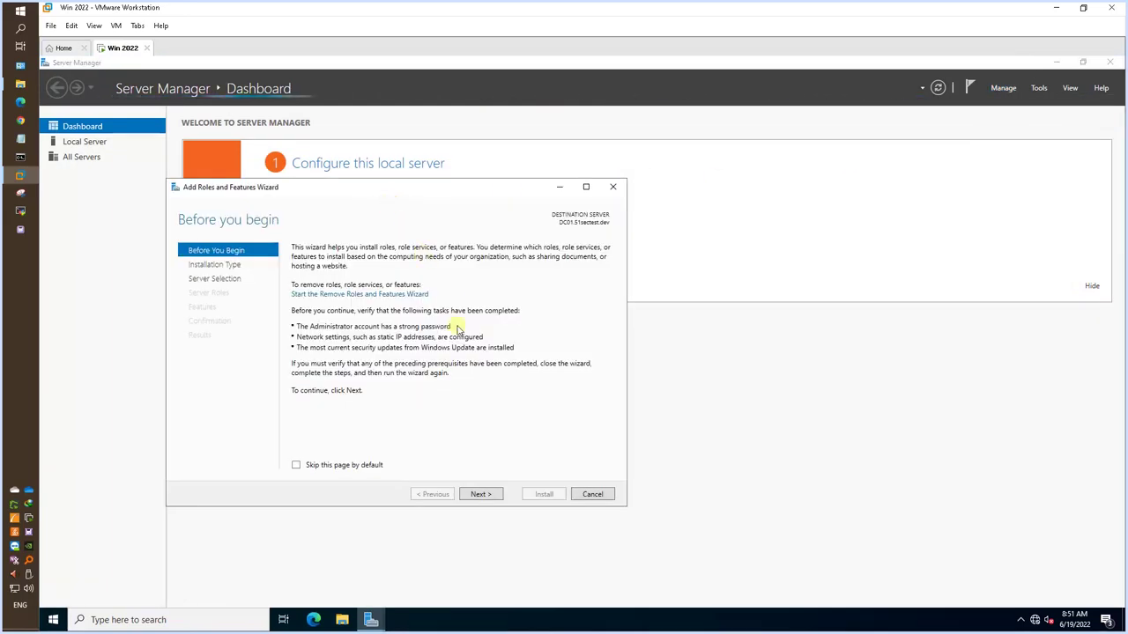
click(475, 494)
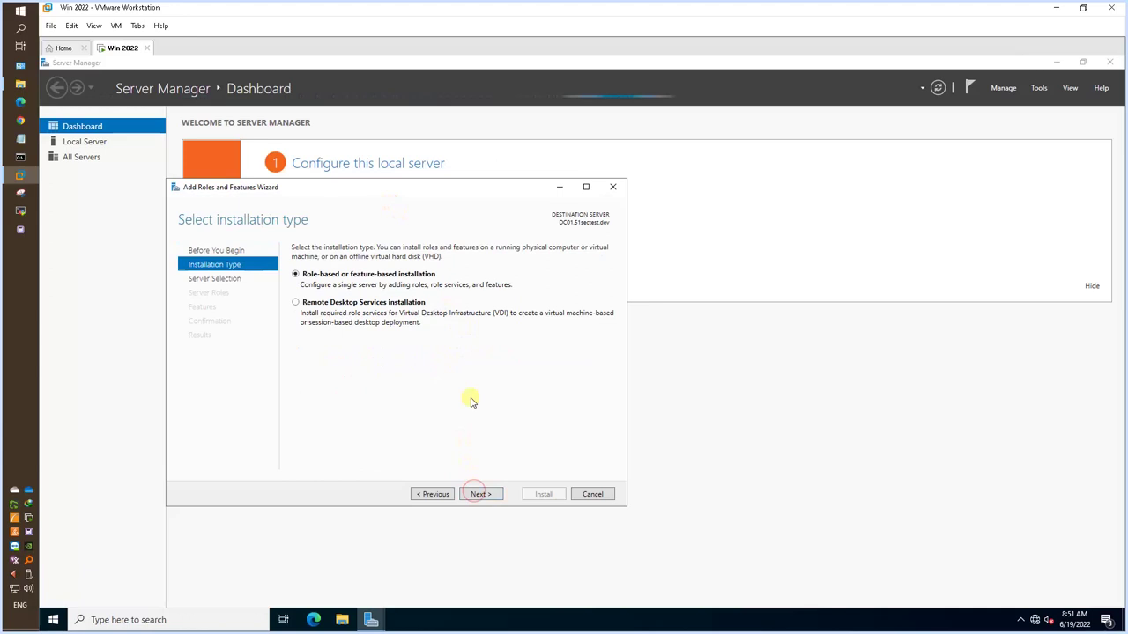
click(475, 494)
click(476, 494)
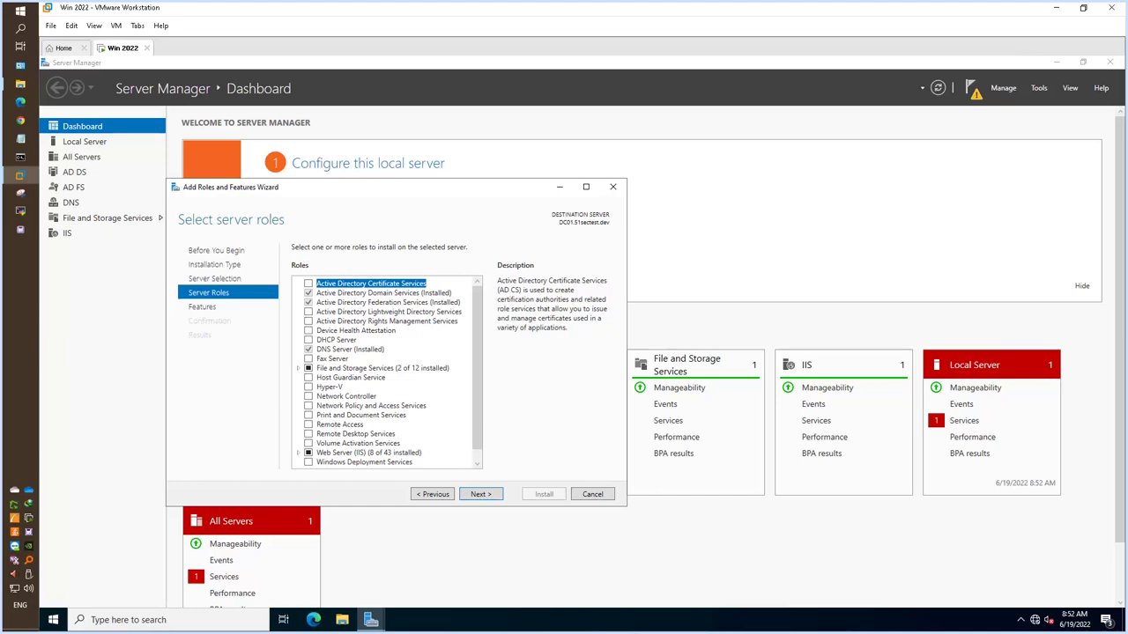
click(309, 284)
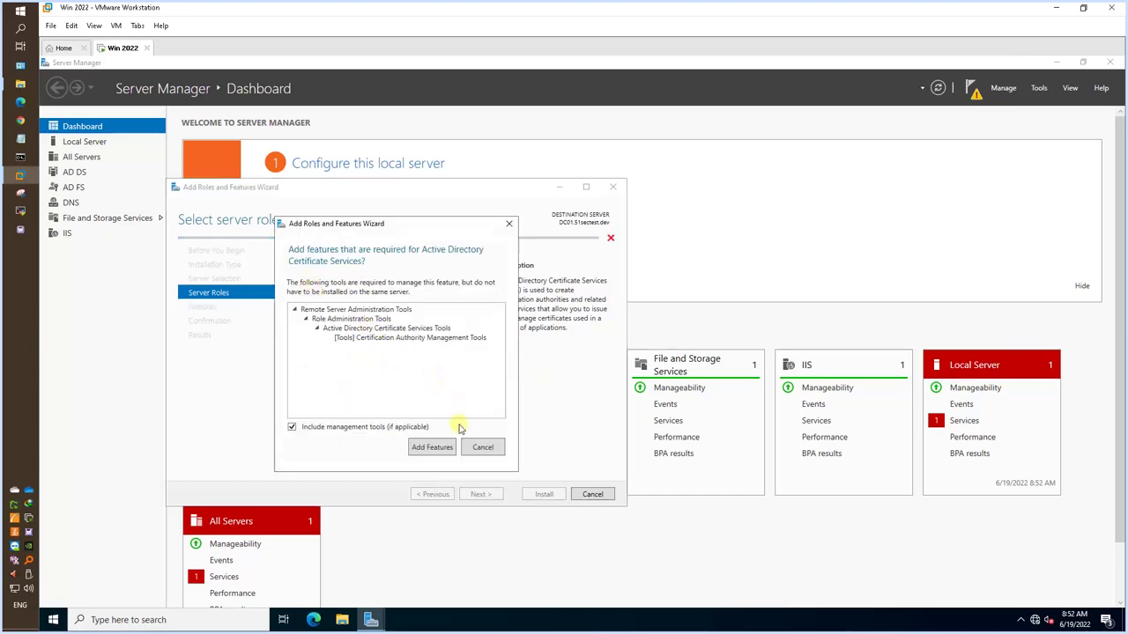
click(434, 447)
Add the Certification Authority Web Enrollment role service, install, and close the finished wizard.
click(477, 494)
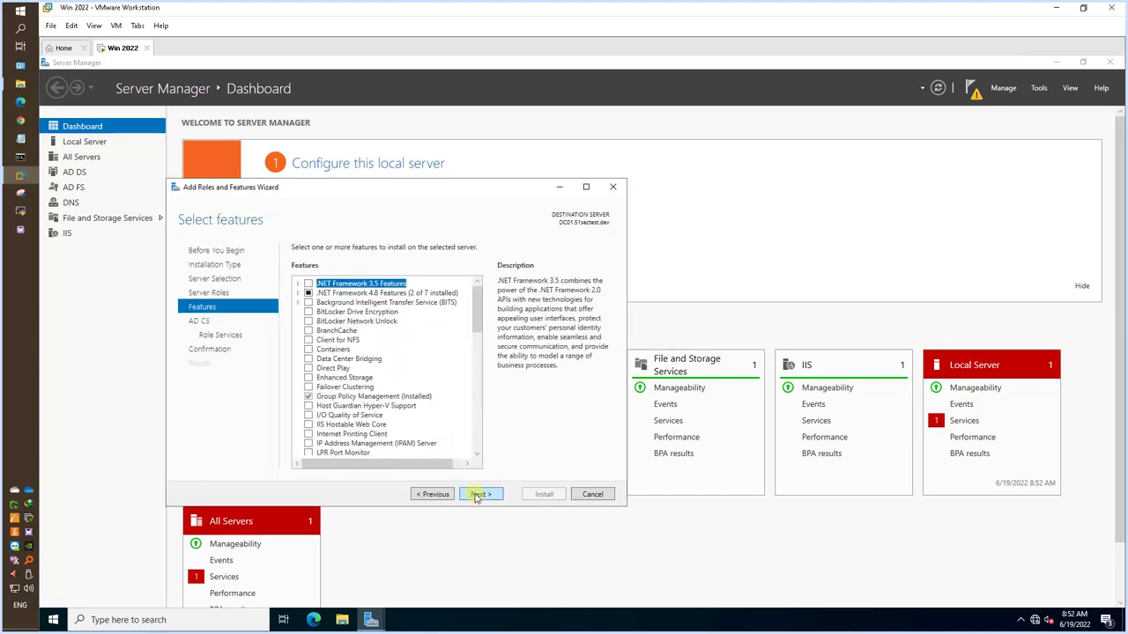
click(477, 494)
click(476, 494)
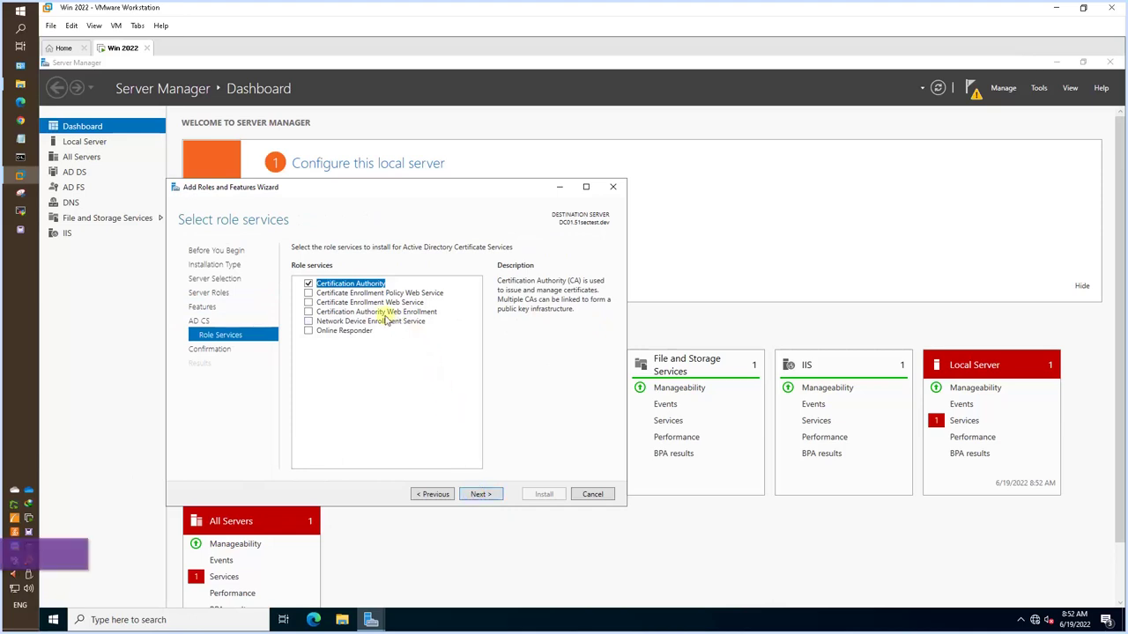
click(309, 312)
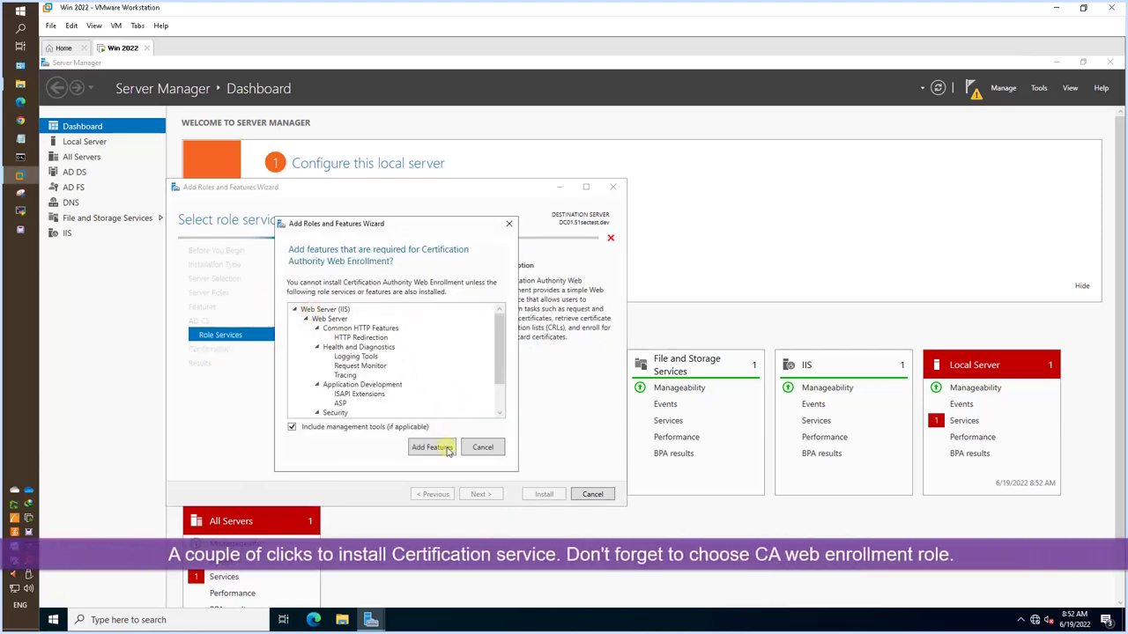
click(433, 447)
click(480, 495)
click(544, 494)
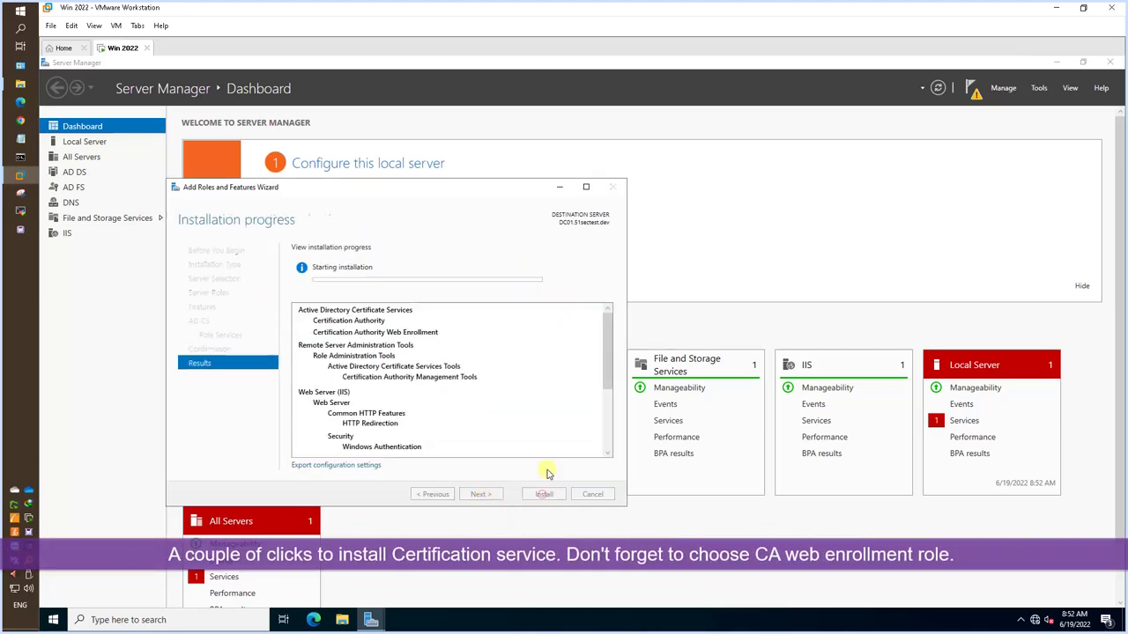
click(974, 90)
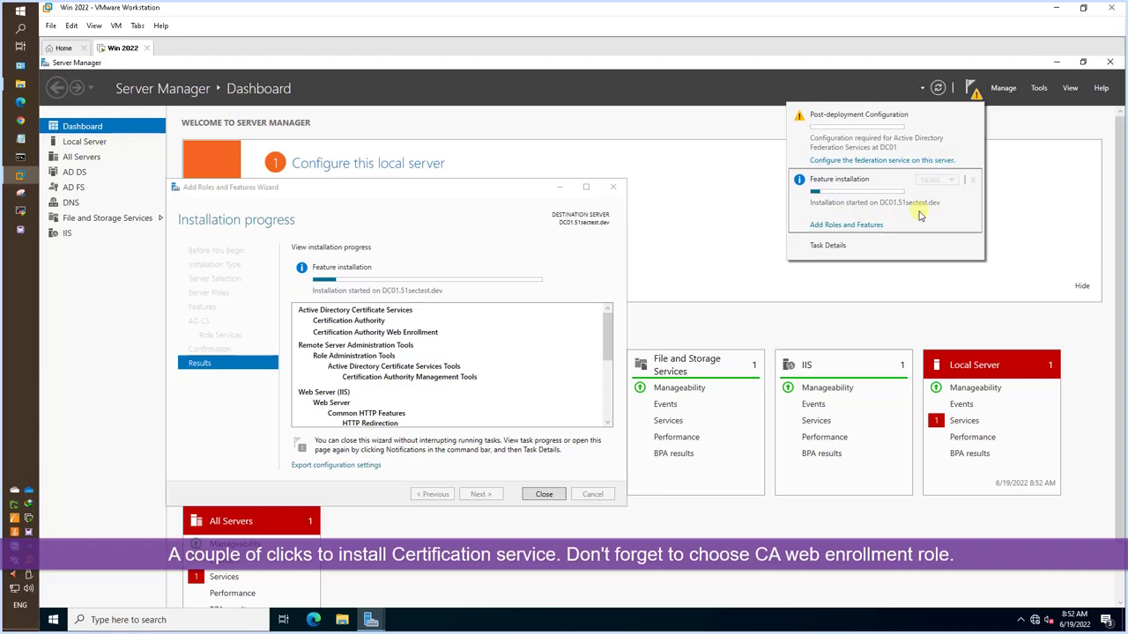
click(604, 255)
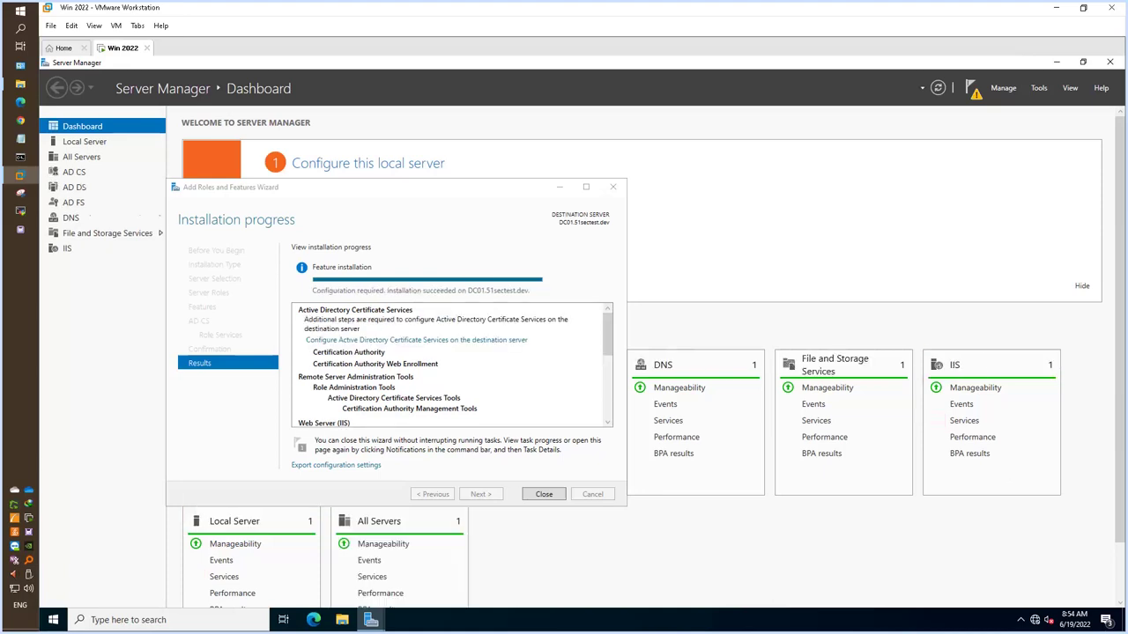
click(540, 494)
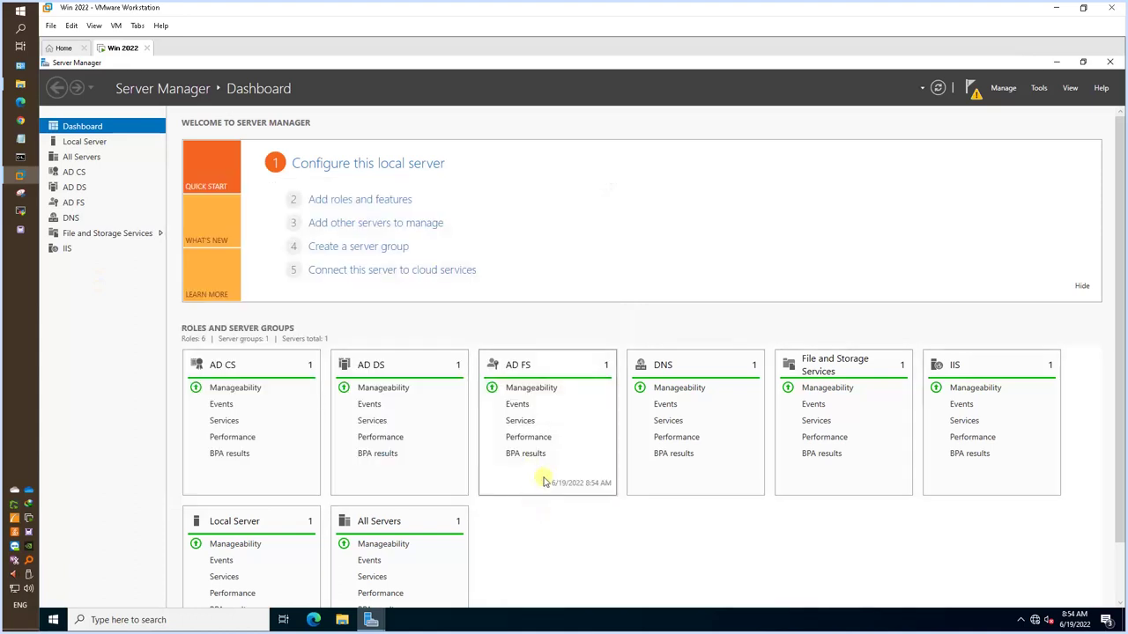
Launch AD CS configuration with Administrator credentials, selecting Certification Authority and Web Enrollment.
click(977, 93)
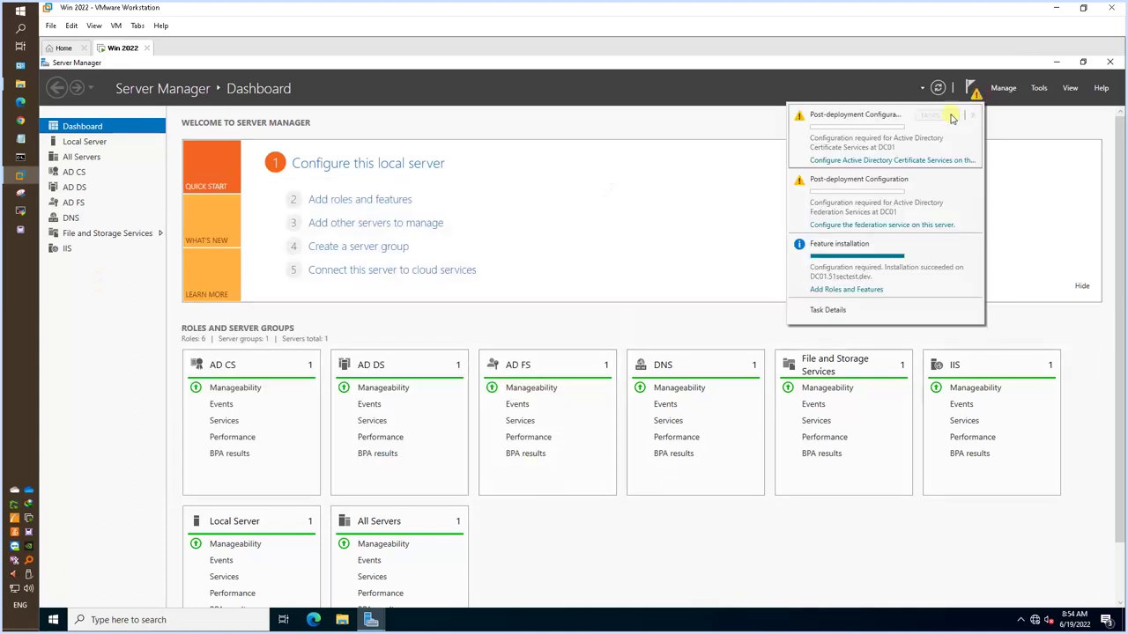
click(895, 167)
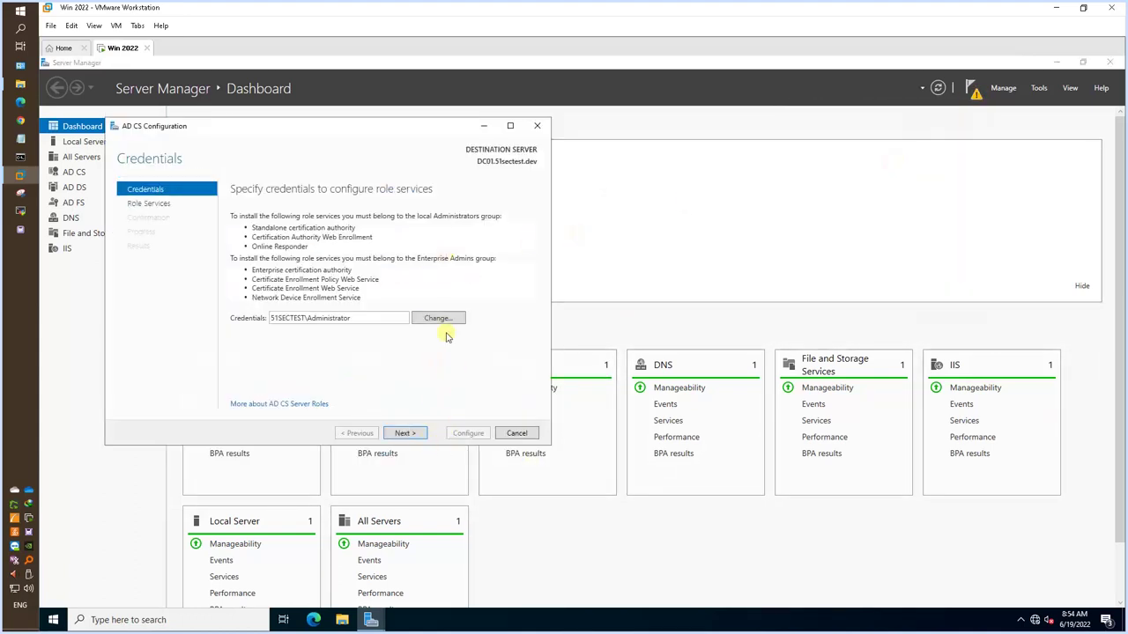
click(411, 432)
click(298, 216)
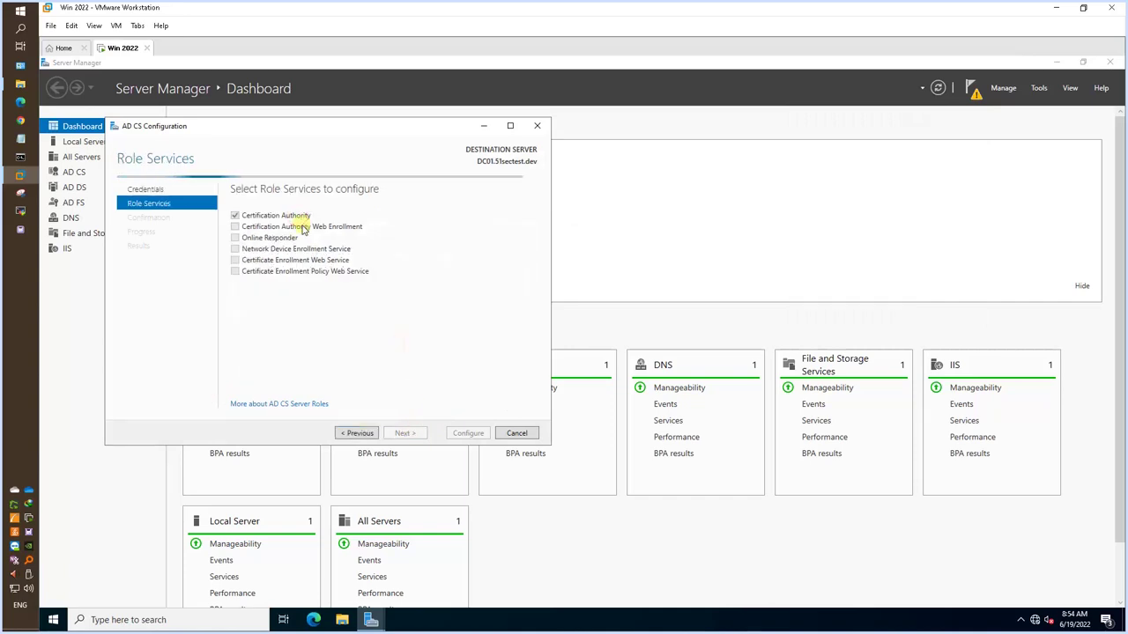
click(323, 226)
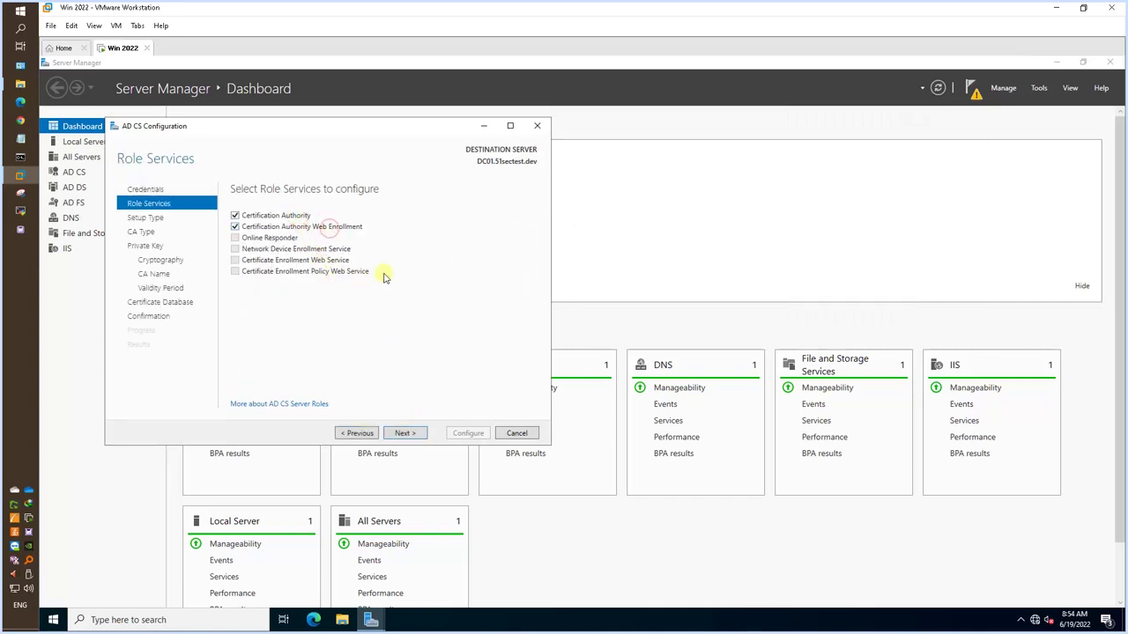
click(404, 435)
Keep Root CA, a new private key and default crypto, name, validity and paths, then configure.
click(401, 434)
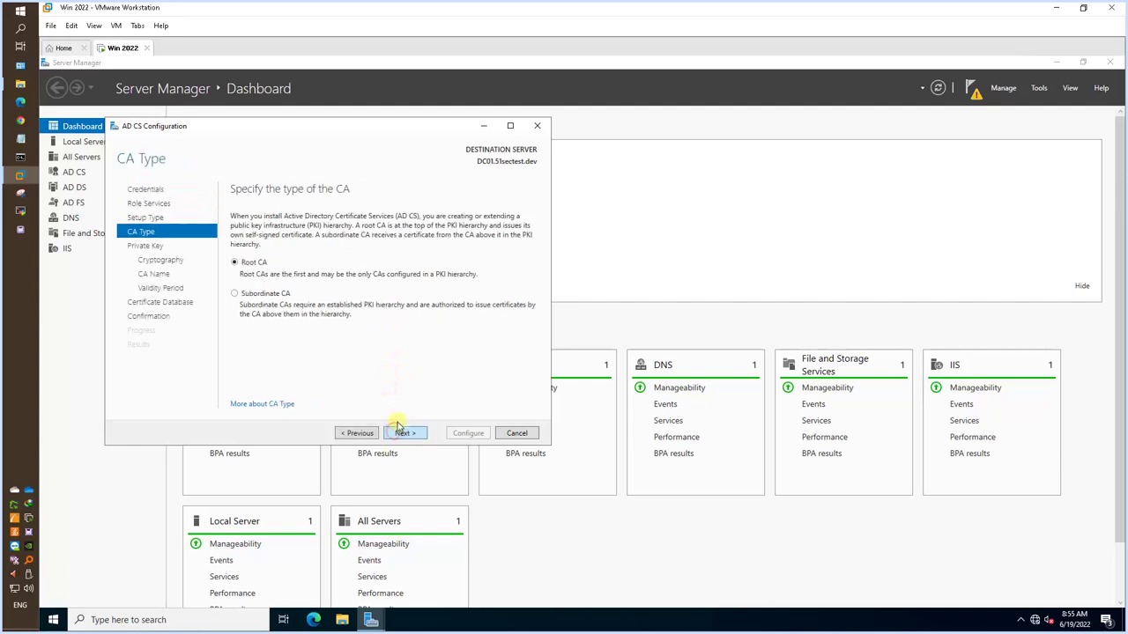
click(405, 436)
click(405, 435)
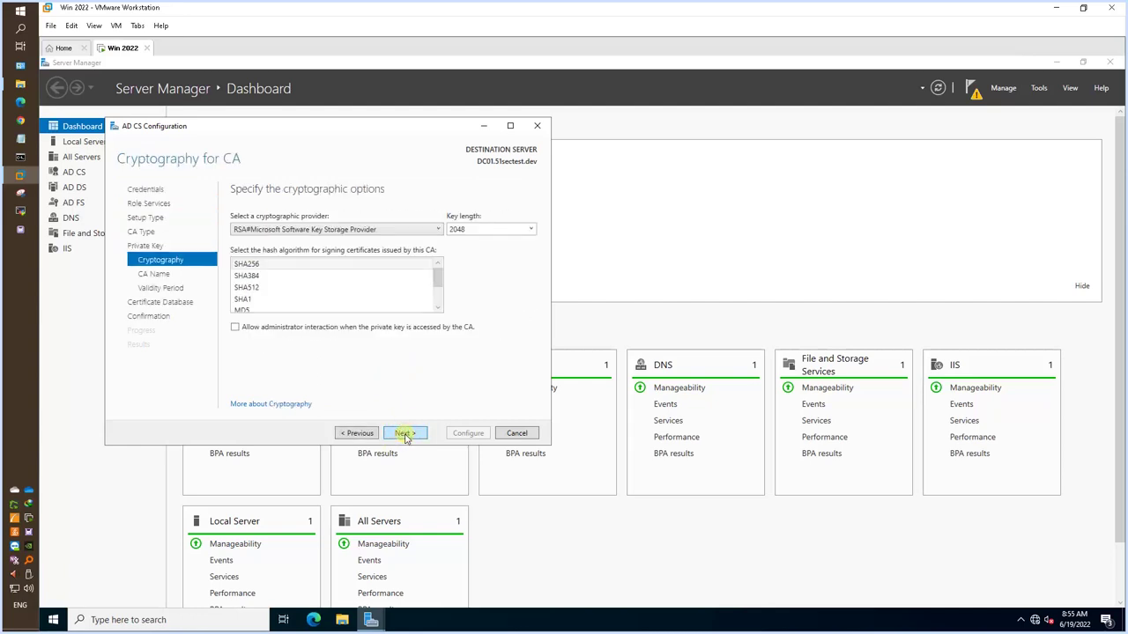
click(404, 435)
click(404, 435)
click(405, 435)
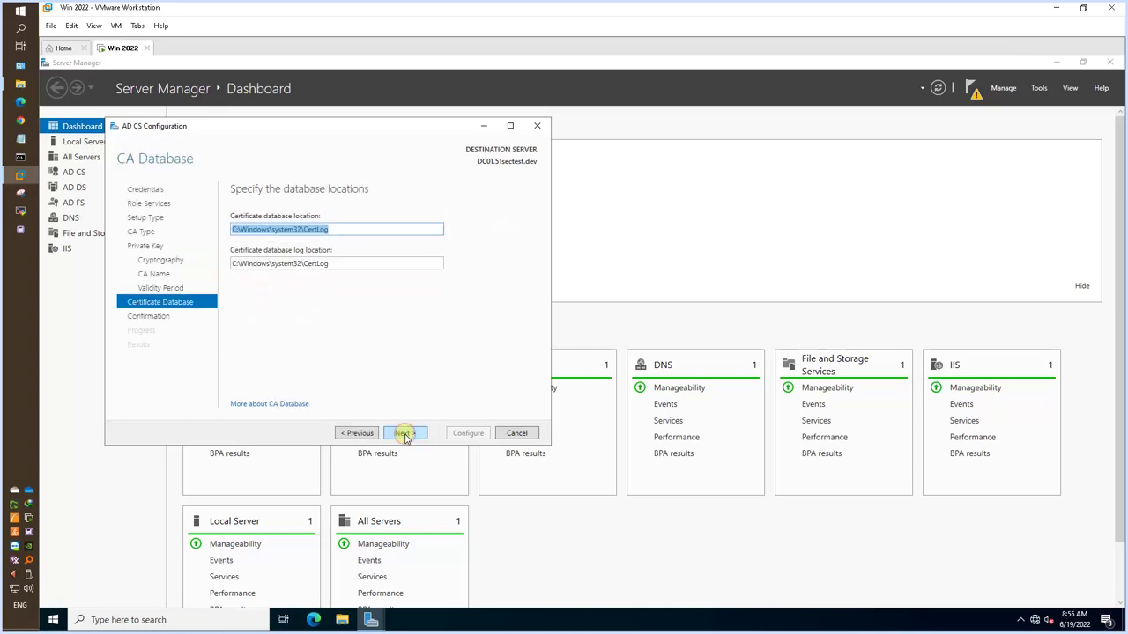
click(405, 434)
click(466, 432)
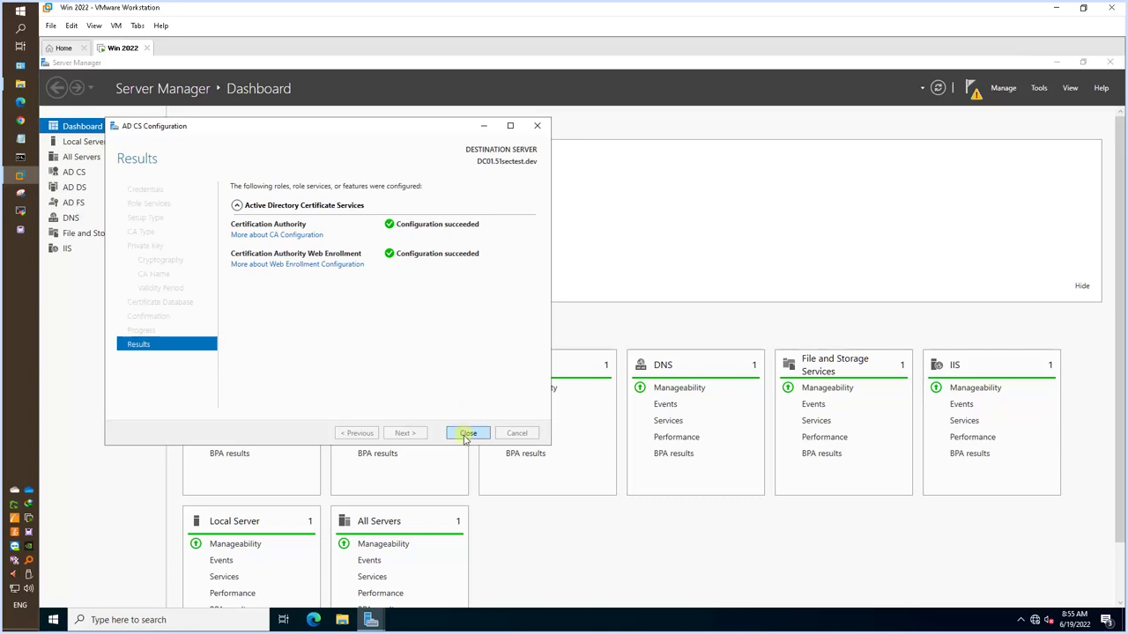
click(468, 433)
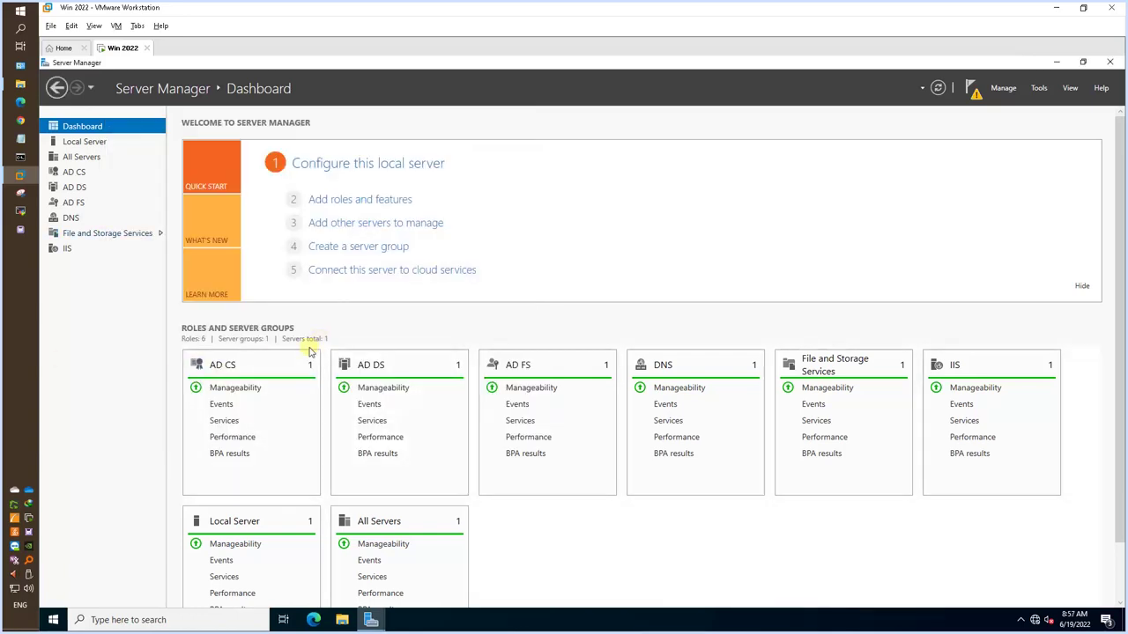
In IIS Manager, browse the CertSrv application under Default Web Site on DC01.
click(97, 247)
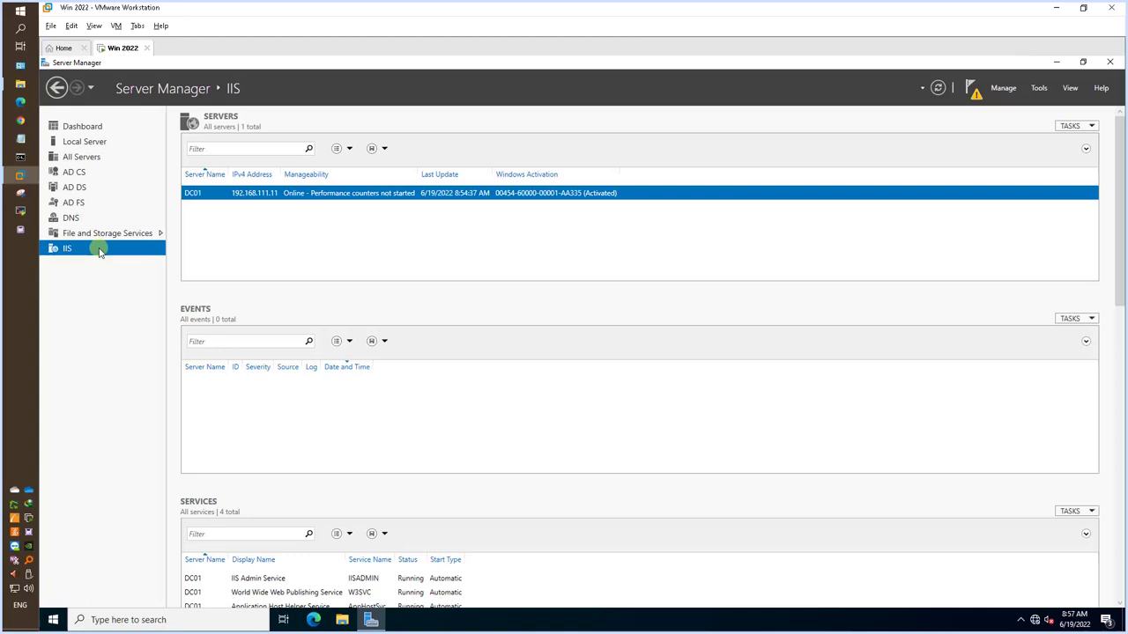
right_click(236, 201)
click(304, 291)
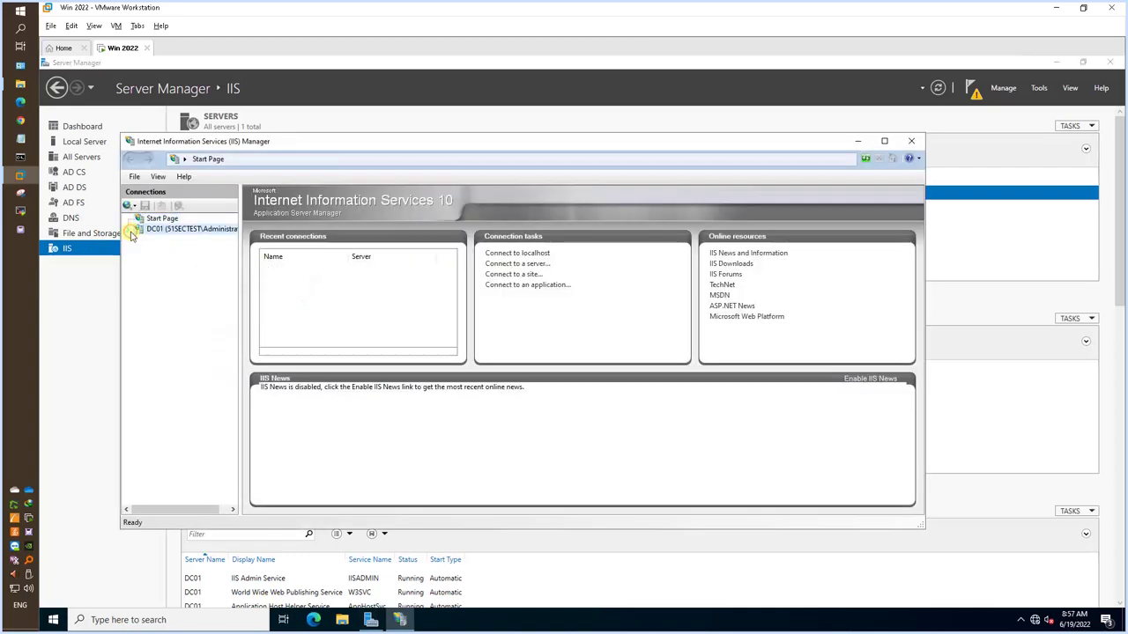
click(132, 232)
double_click(157, 251)
click(149, 260)
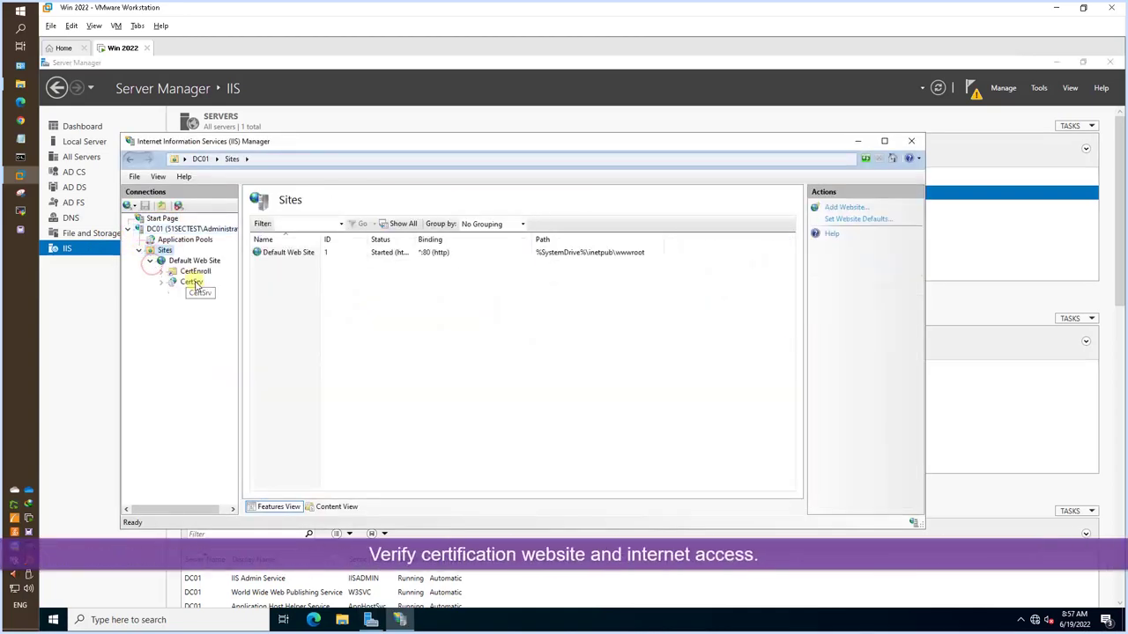
right_click(192, 282)
mouse_move(229, 349)
click(342, 351)
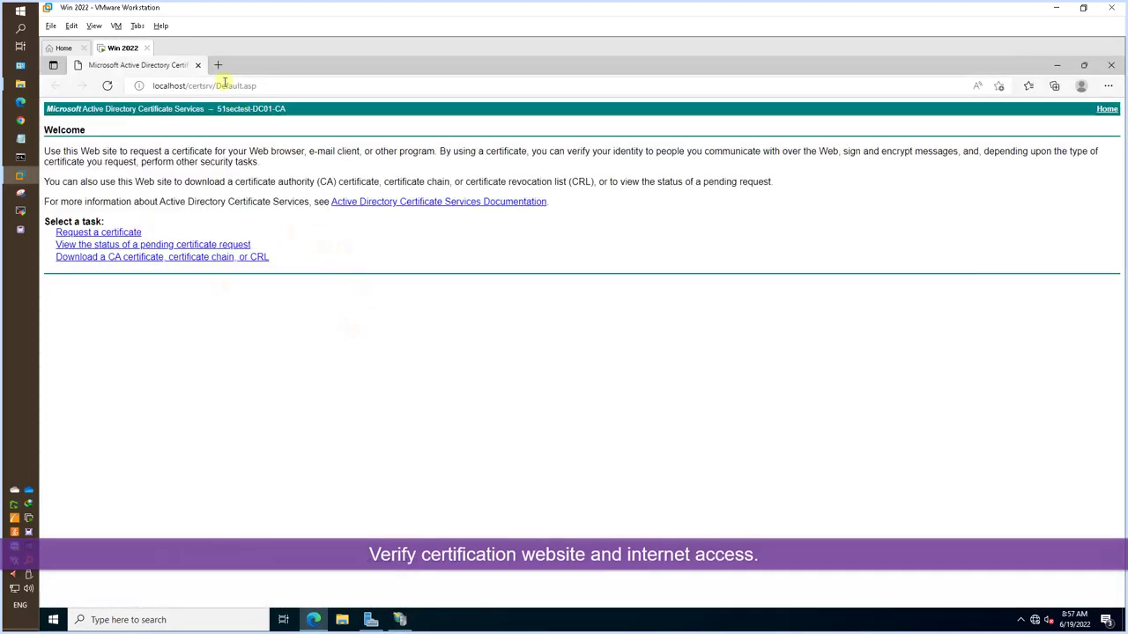
click(217, 64)
text(www.google.ca)
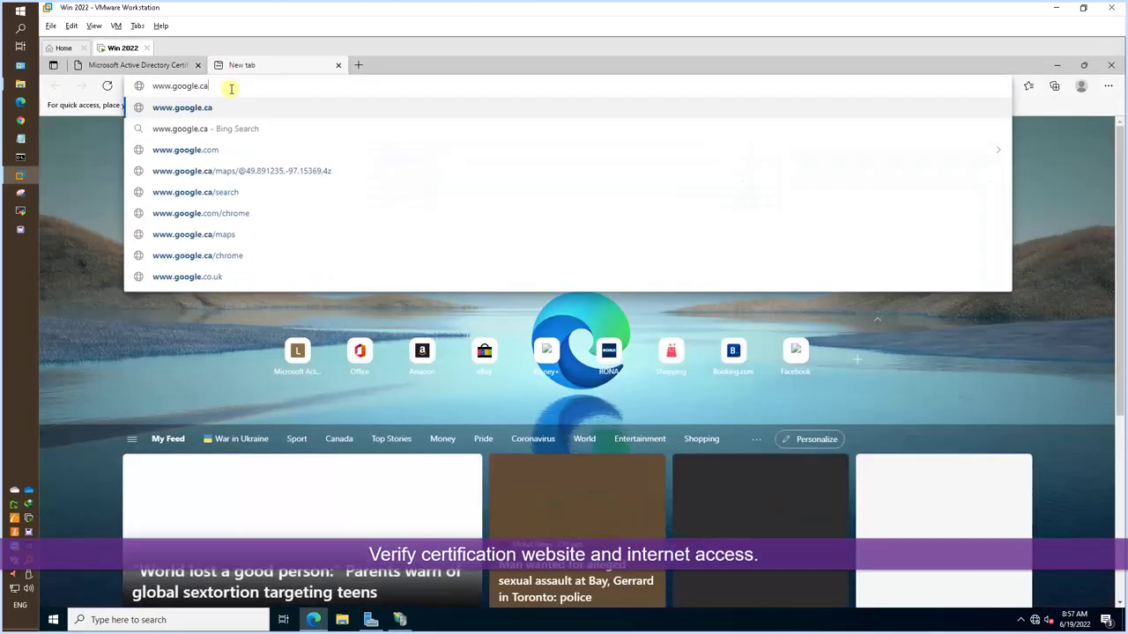
key(Return)
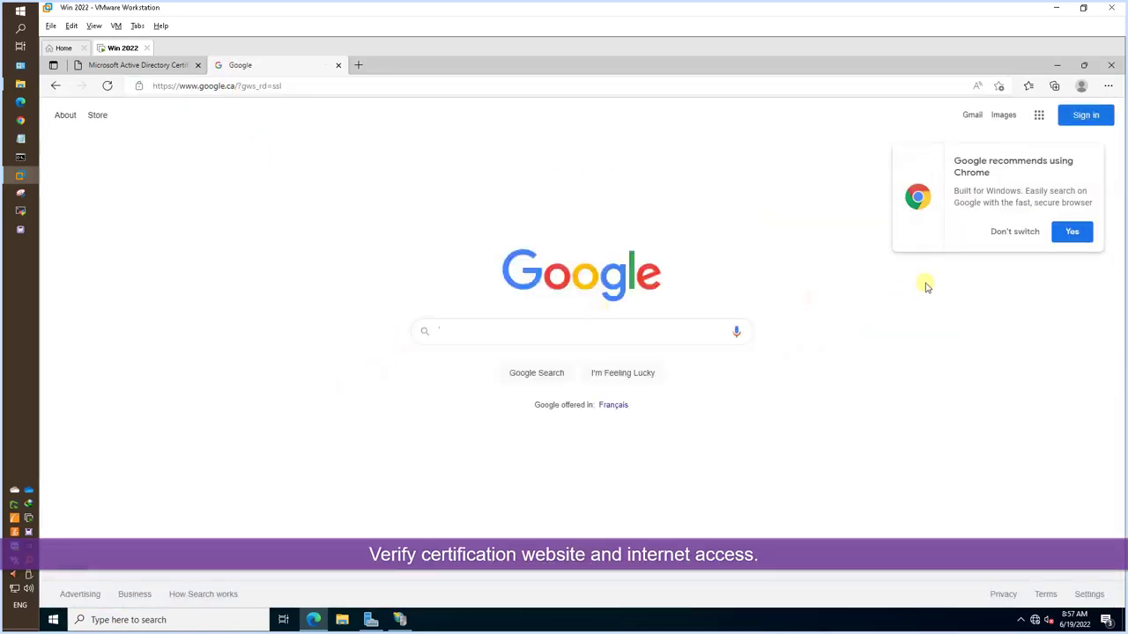
Show Server Manager's DNS page and review ipconfig/all output confirming IPv4 192.168.111.11.
click(370, 619)
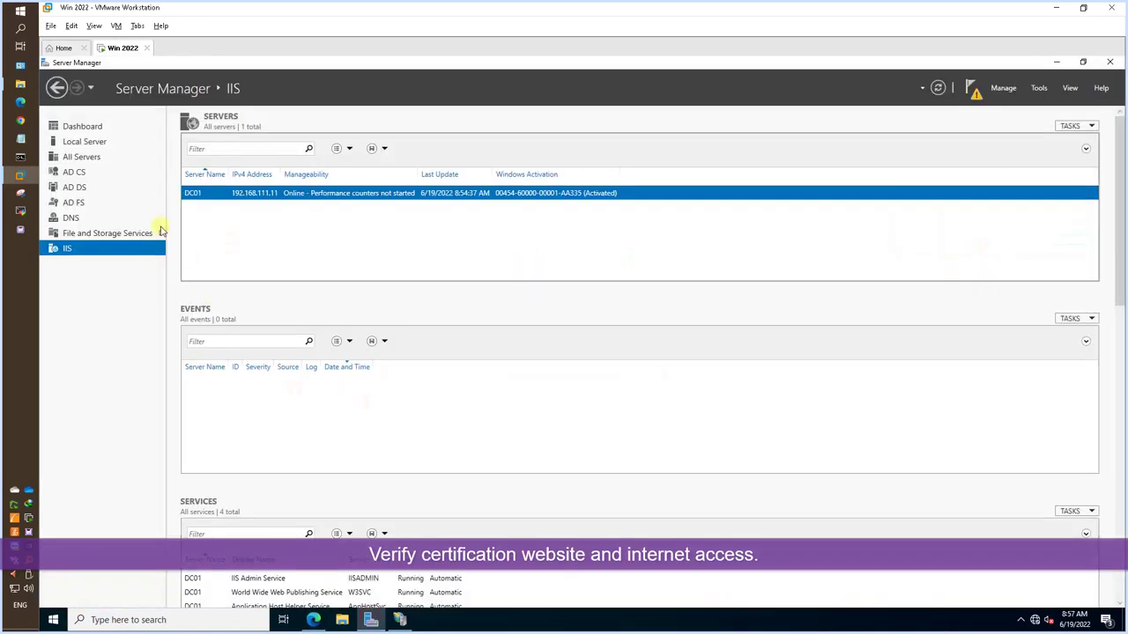
click(72, 218)
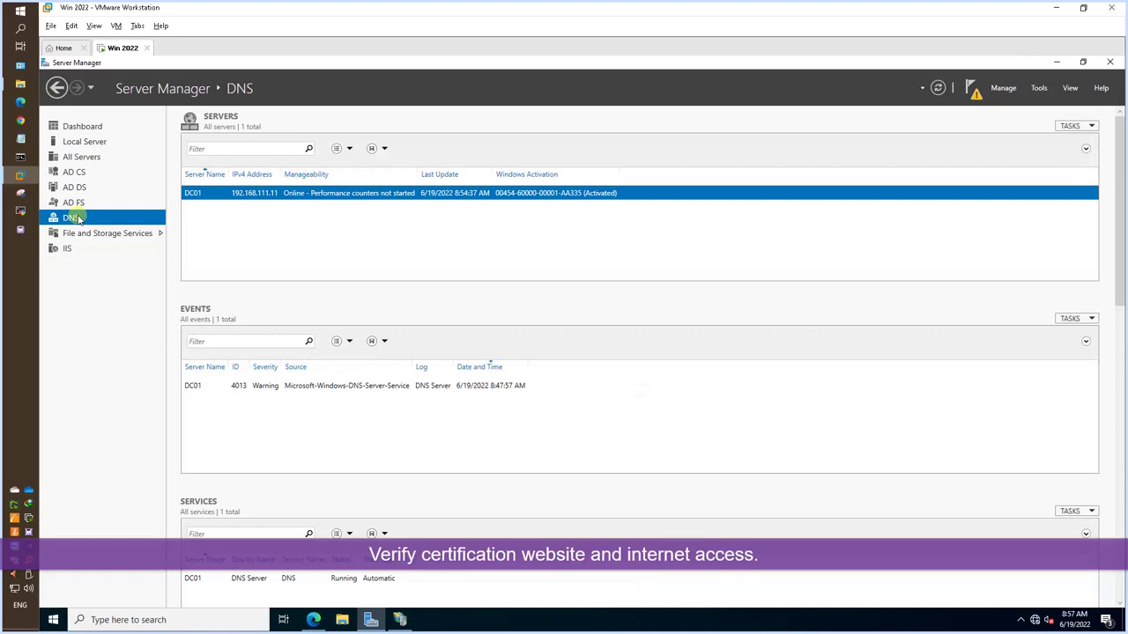
right_click(53, 620)
click(88, 573)
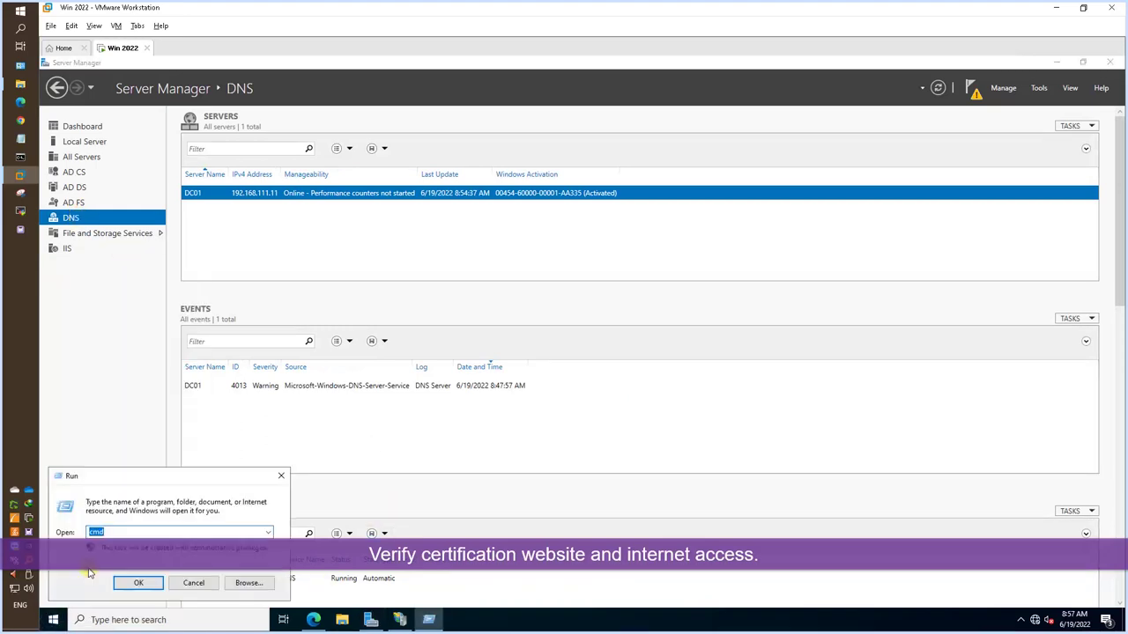
key(Return)
text(ipconfig/)
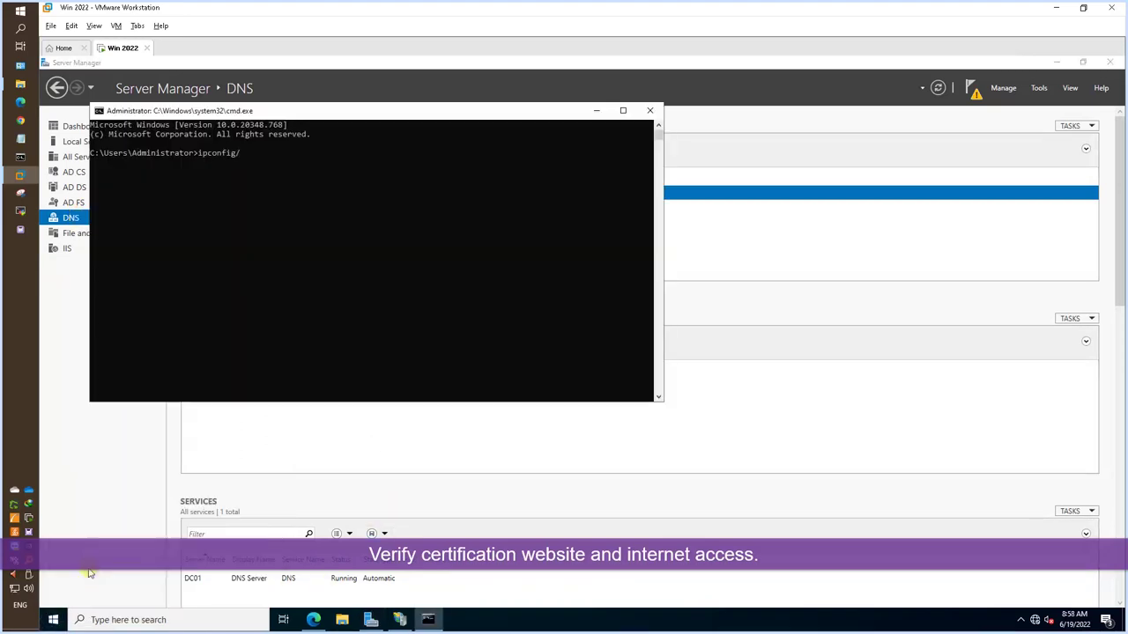
text(all)
key(Return)
click(298, 368)
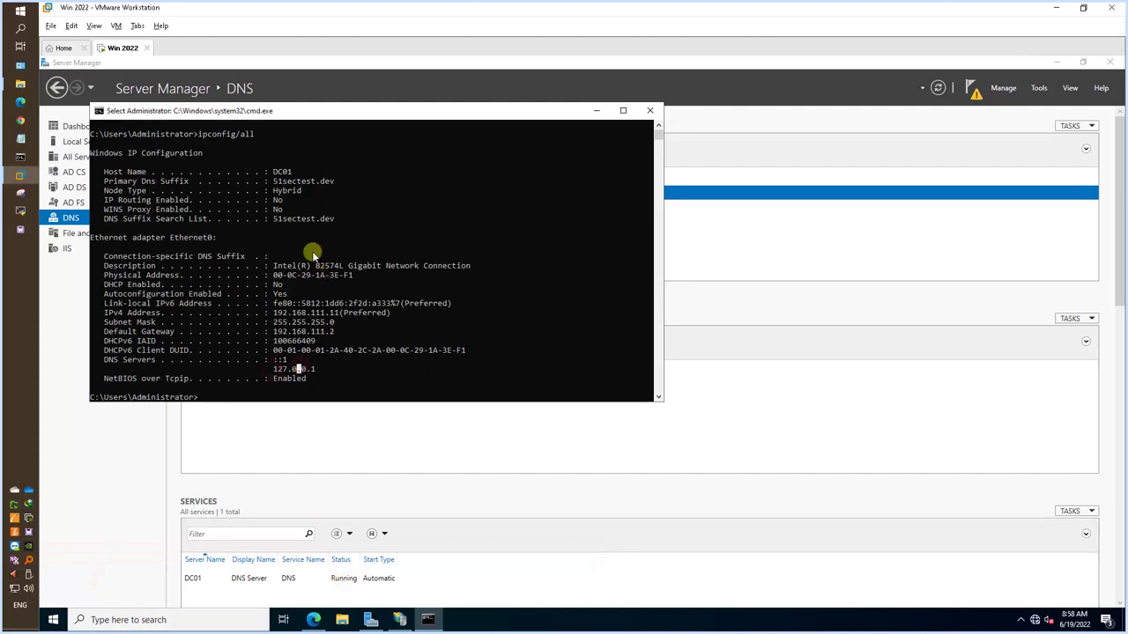
click(597, 110)
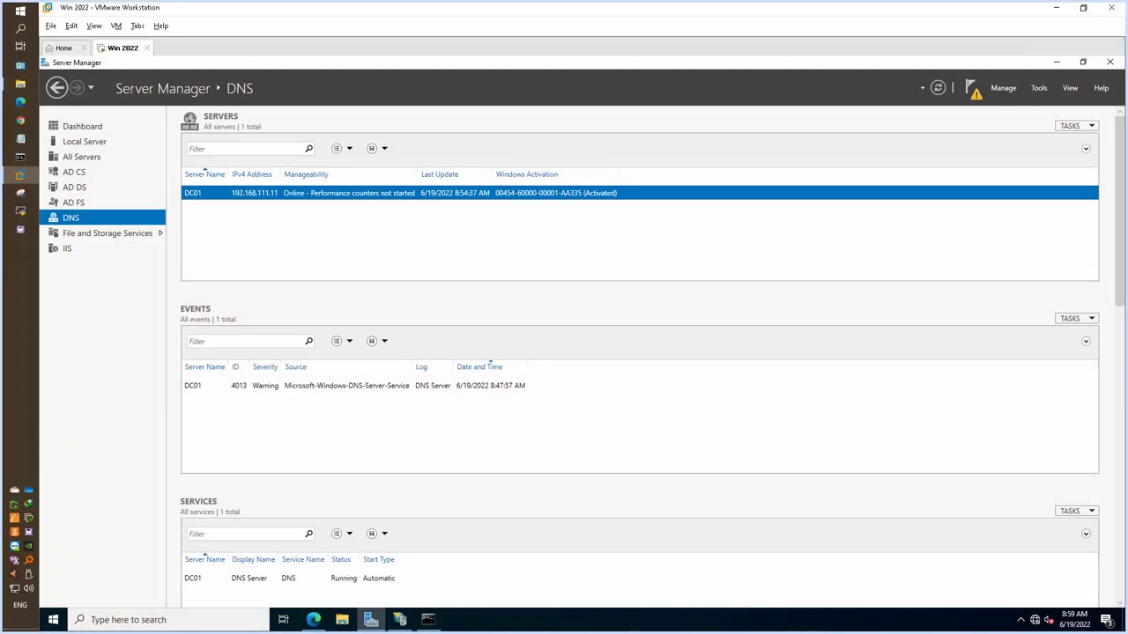
Search Google for 'mailenable' and download the Standard Edition installer from mailenable.com.
click(313, 620)
click(326, 87)
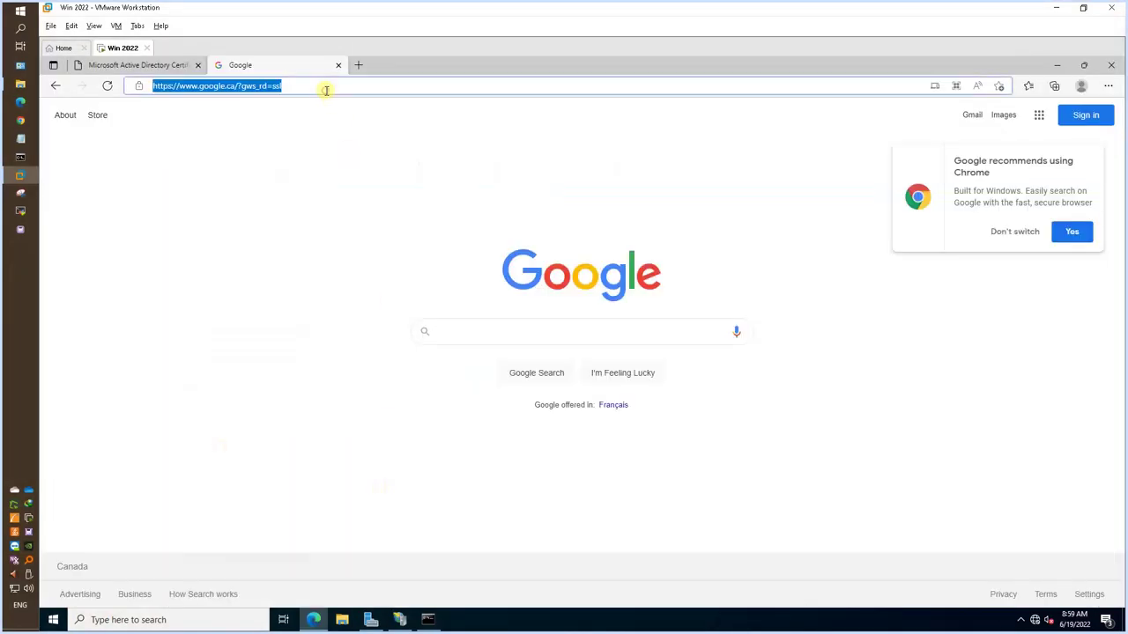
click(498, 327)
text(mailenable)
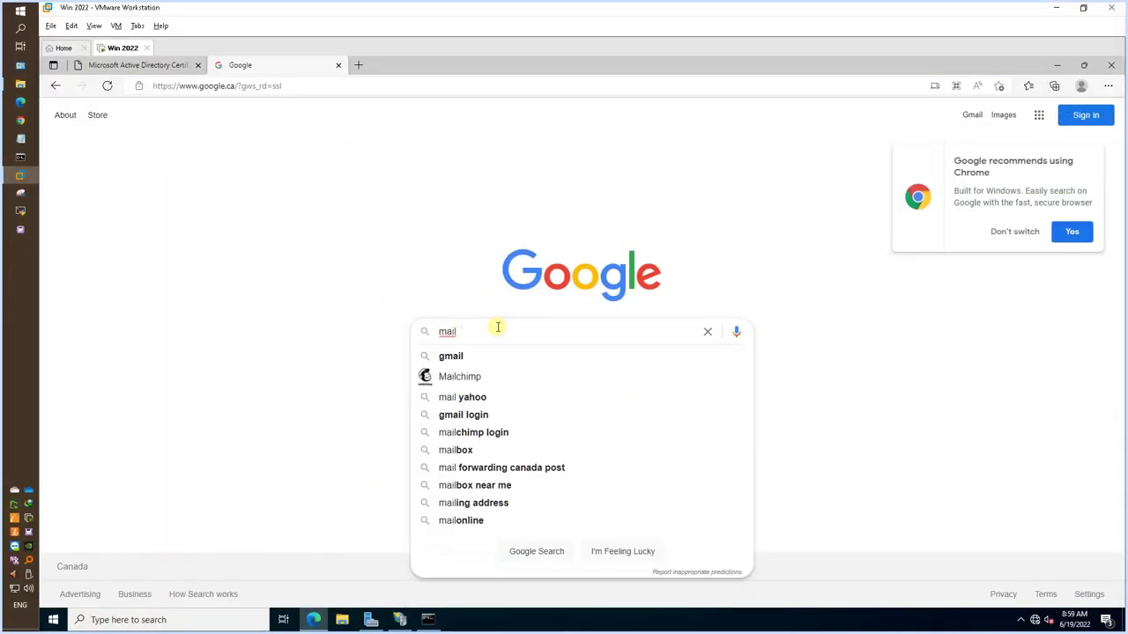
key(Return)
click(398, 226)
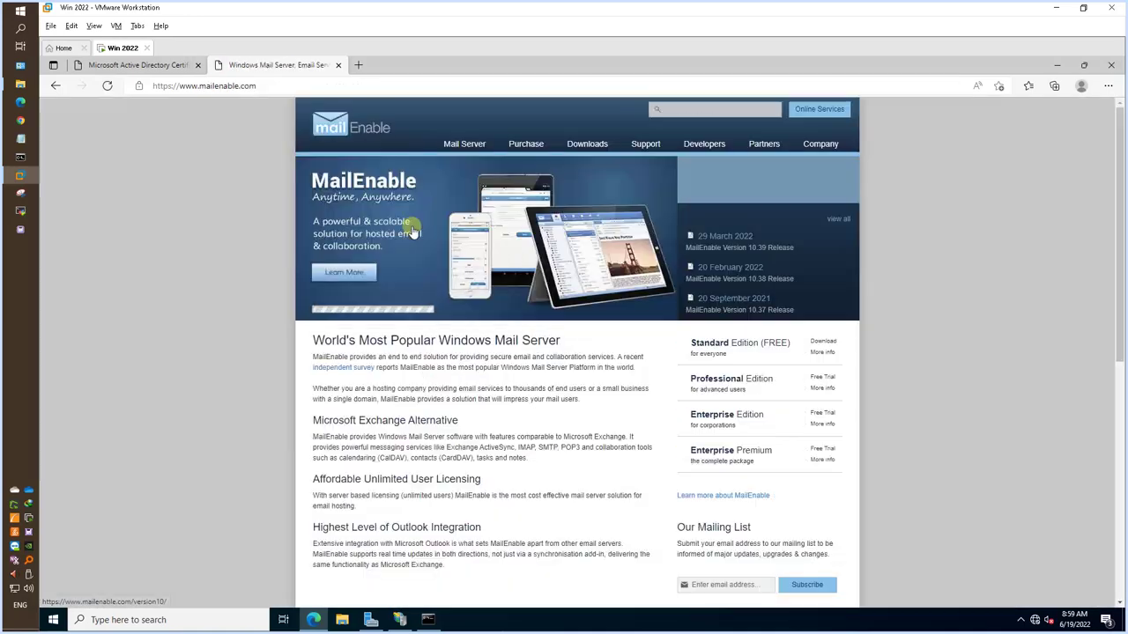
click(823, 341)
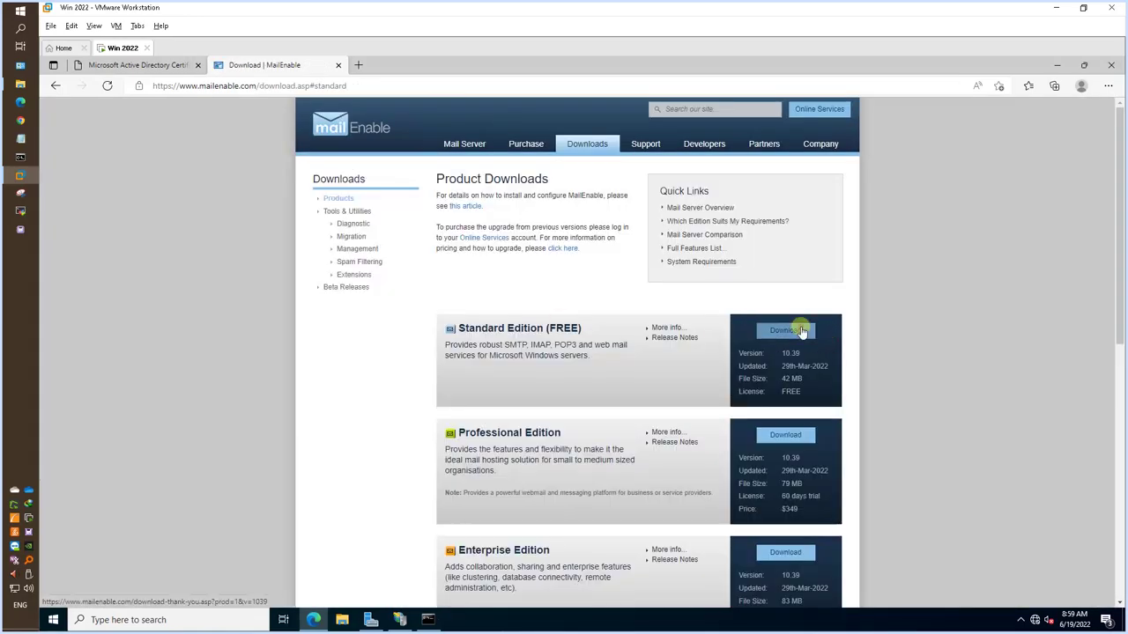
click(798, 328)
click(581, 358)
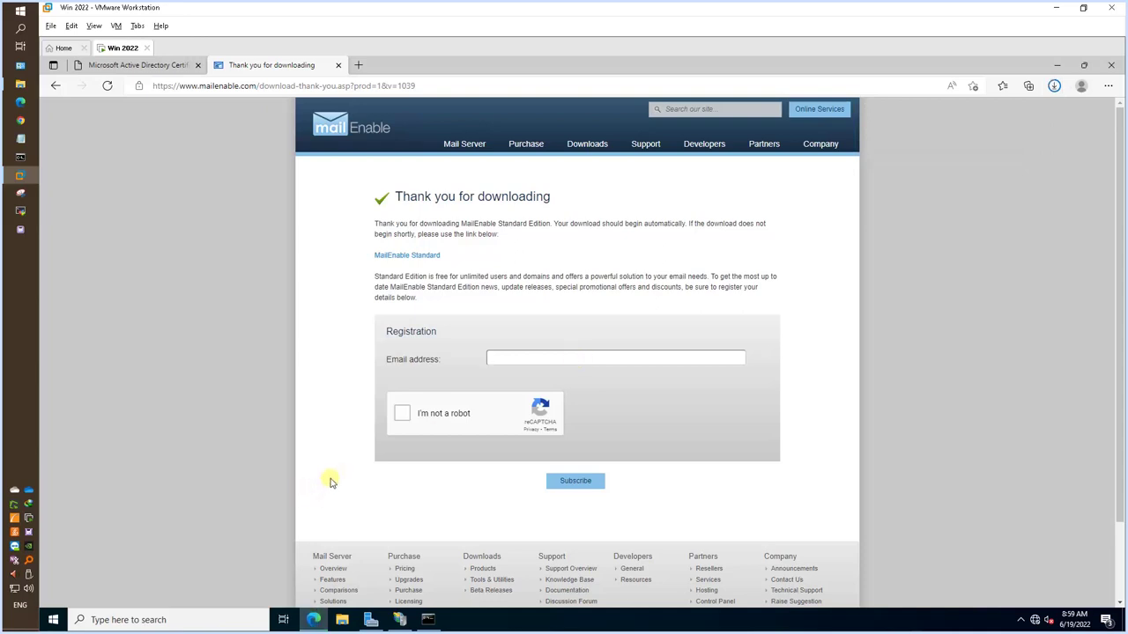
Run standard1039.exe, acknowledge its note, and move past the welcome page to the Company field.
click(1054, 85)
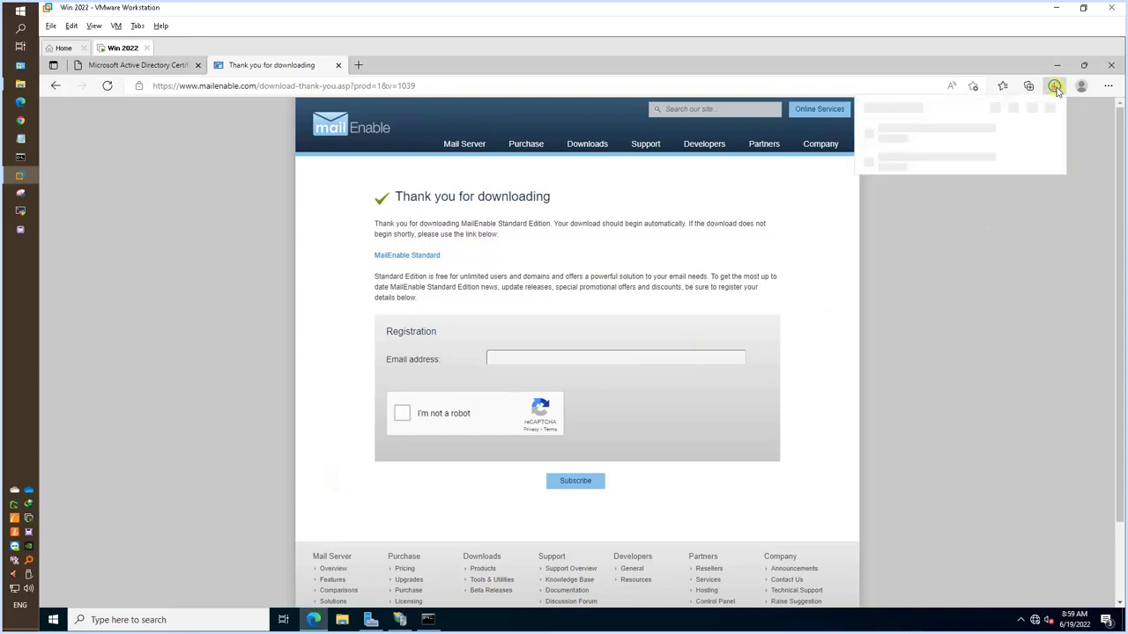
click(892, 138)
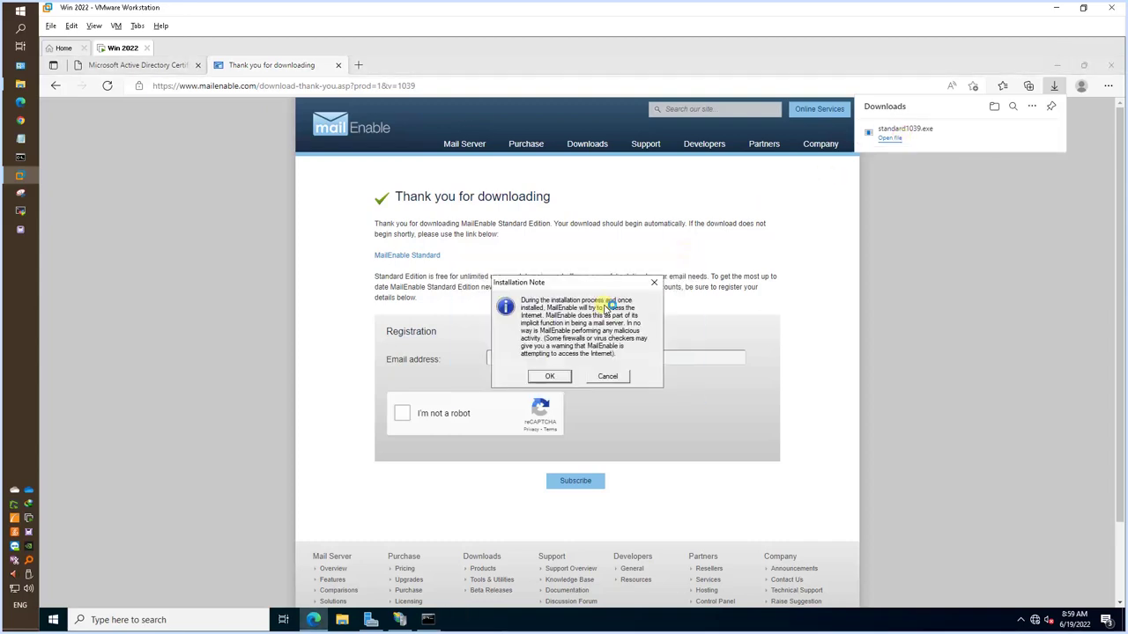
click(550, 376)
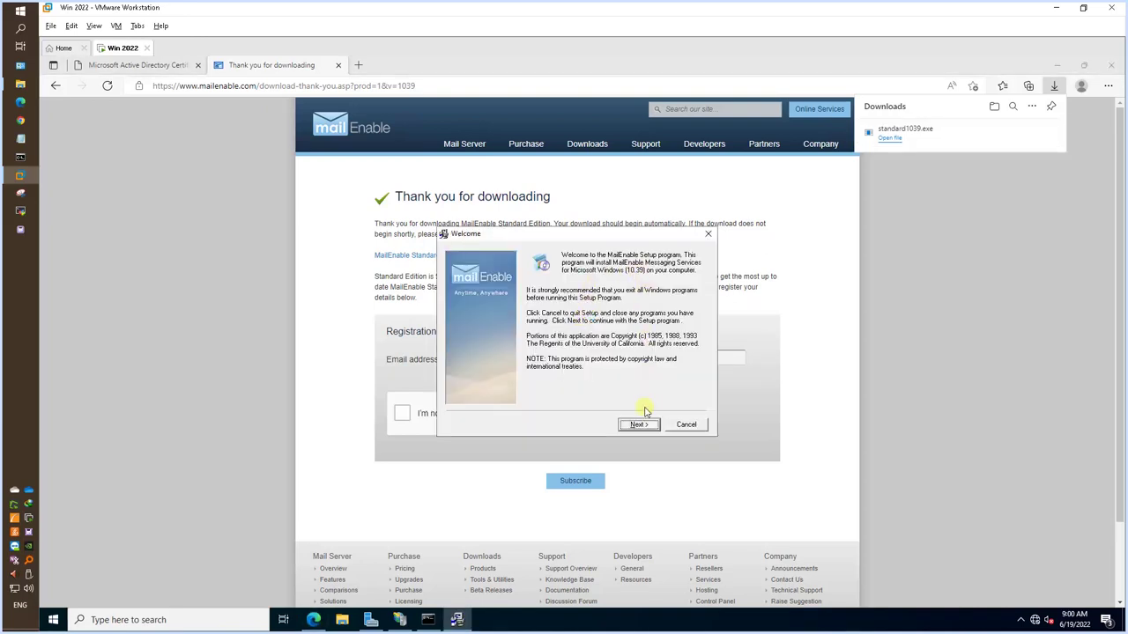
click(643, 427)
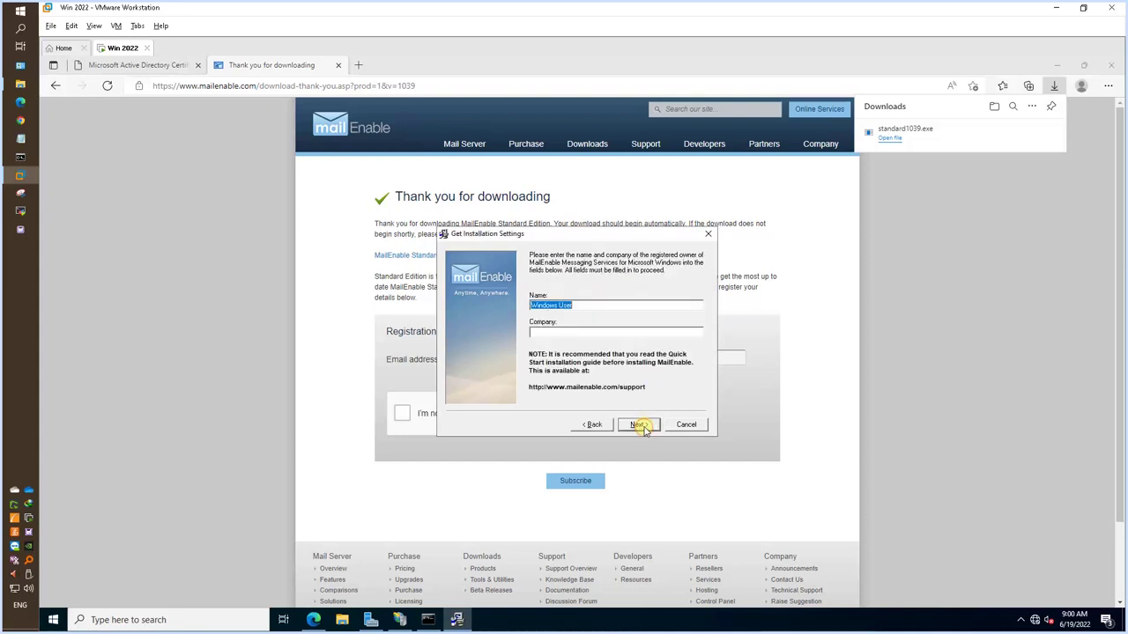
click(596, 329)
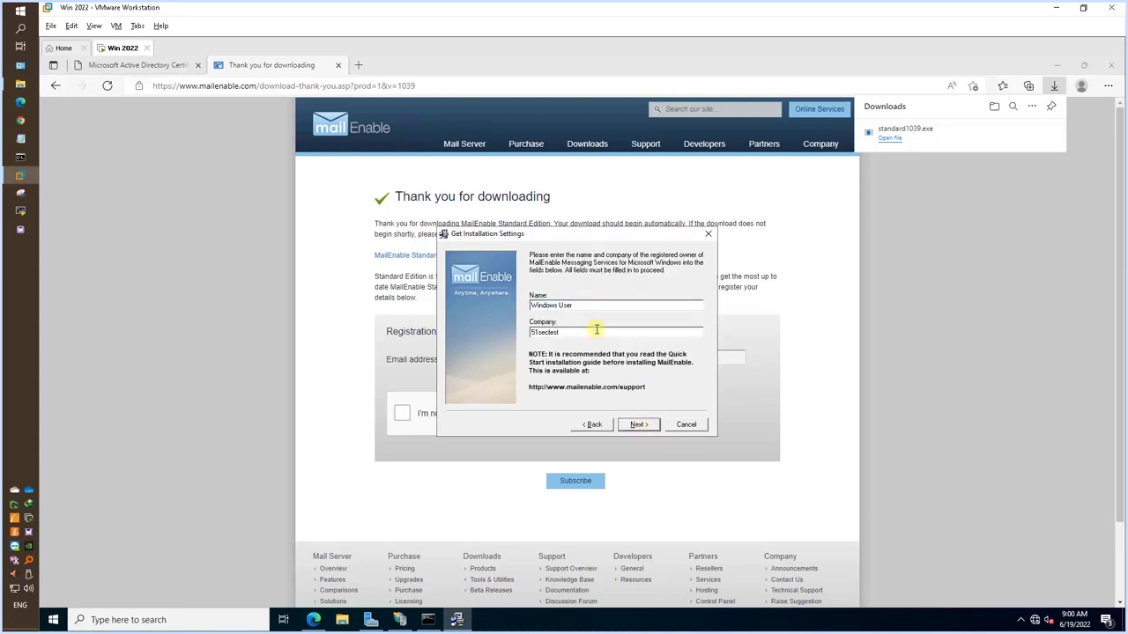
Accept the terms and keep the default components, program files location, program group and repository folder.
click(640, 425)
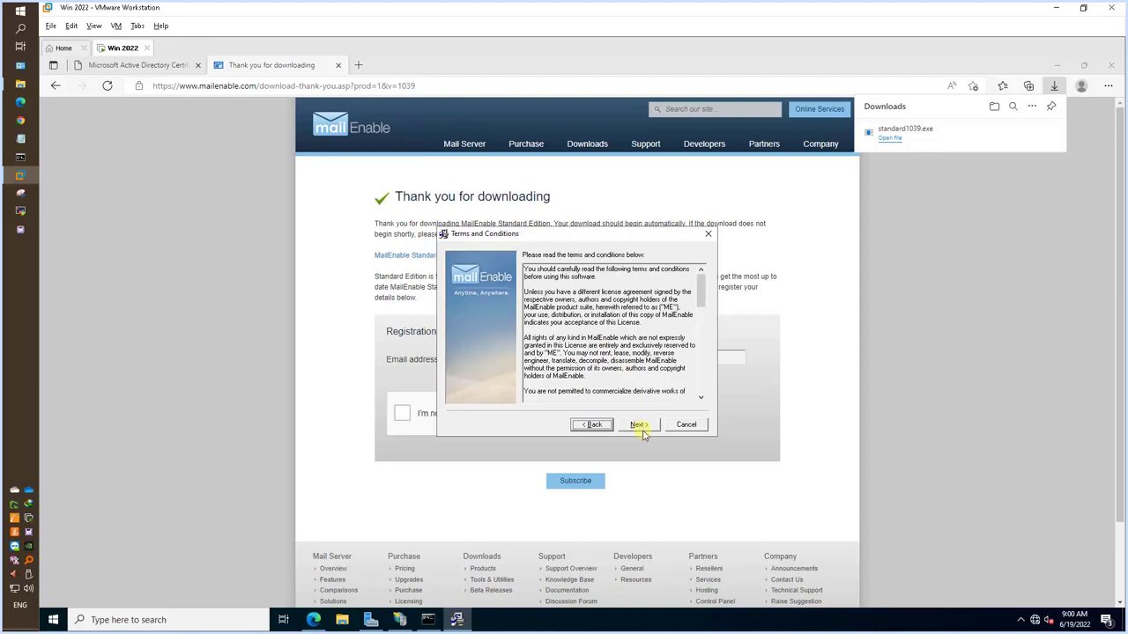
click(640, 424)
click(648, 425)
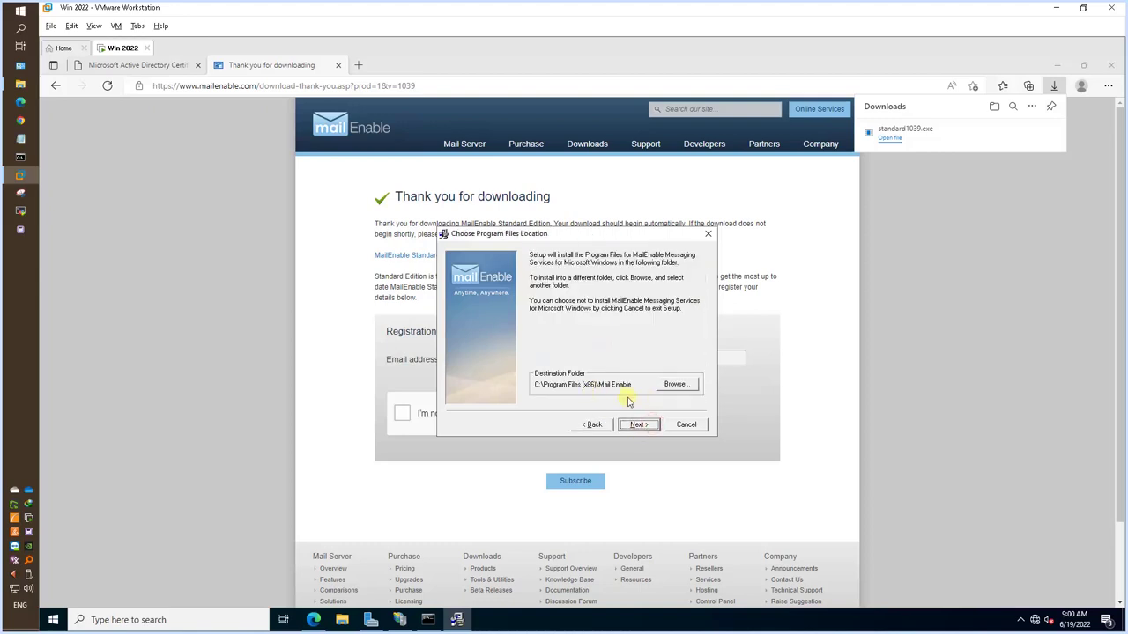
click(640, 425)
click(651, 424)
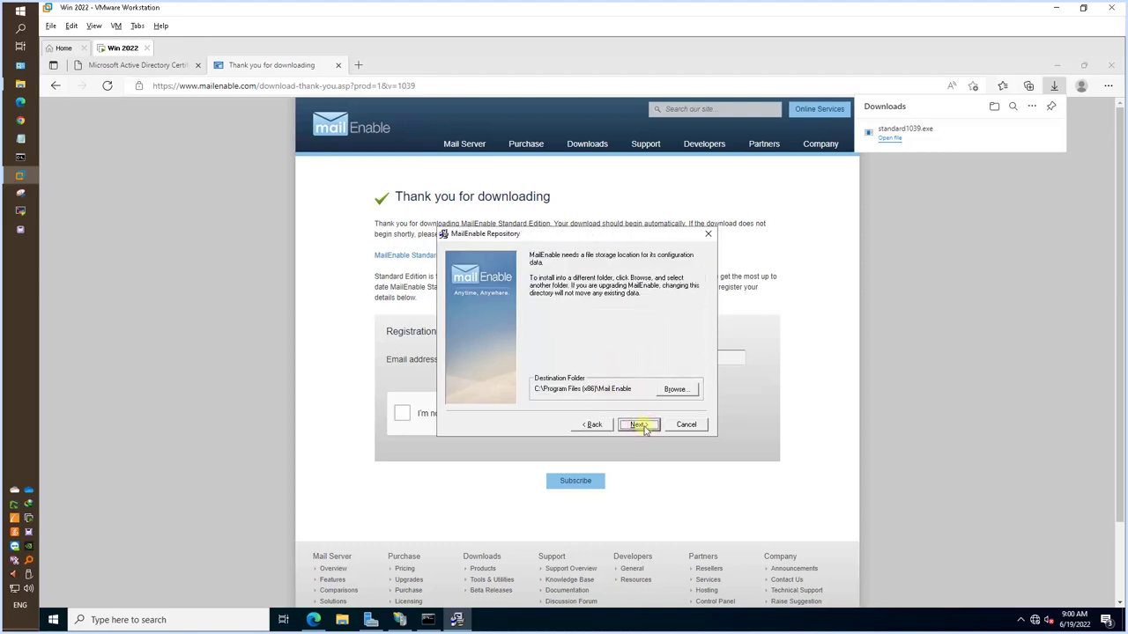
click(642, 425)
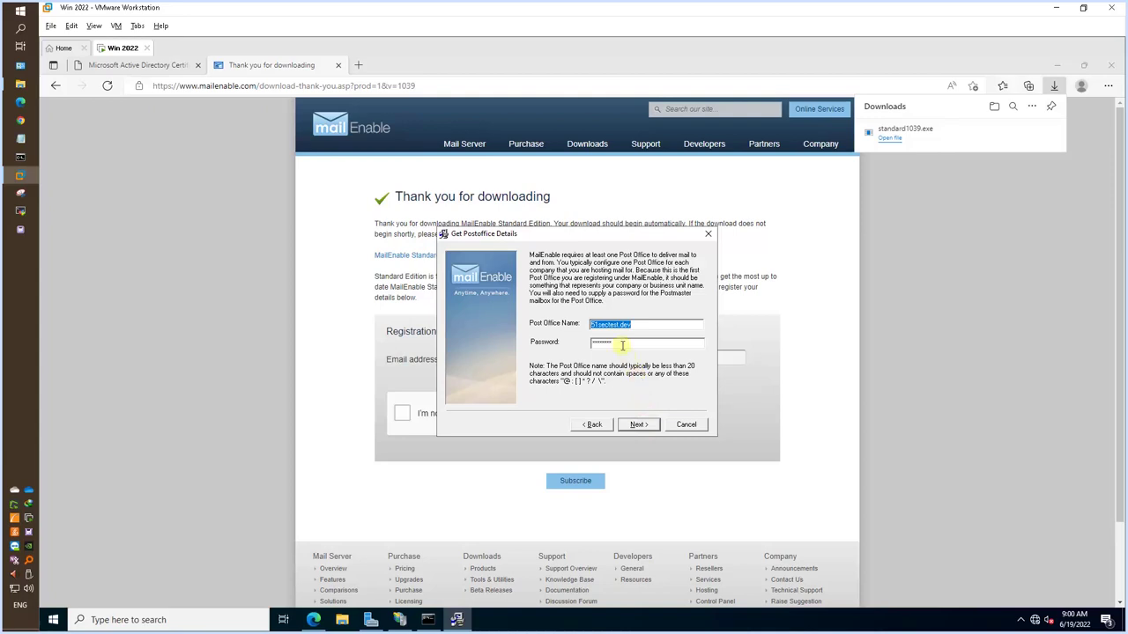
Confirm post office 51sectest.dev with its password, SMTP via 127.0.0.1 port 25, and start installing.
drag(622, 345, 581, 351)
click(636, 425)
click(636, 424)
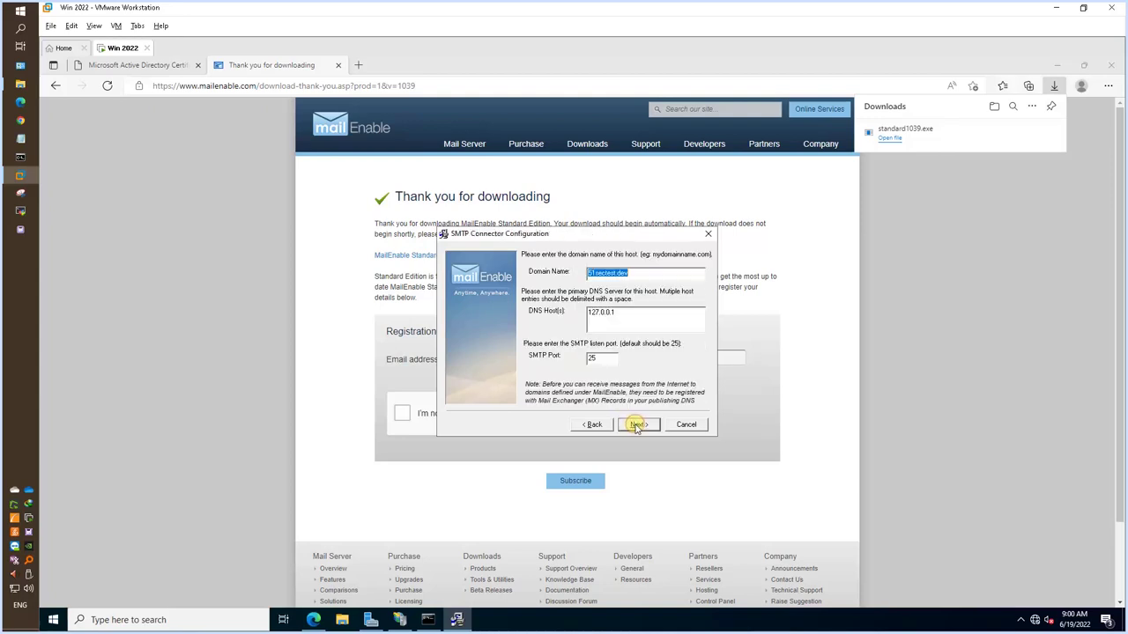
click(636, 425)
click(636, 425)
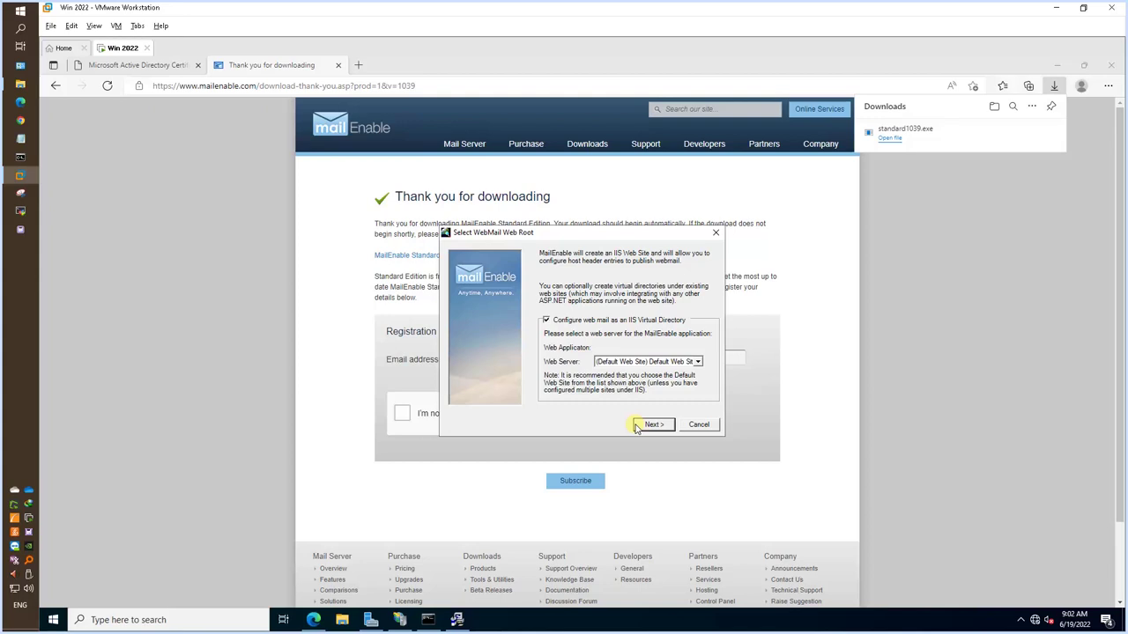
Install WebMail and Web Admin under the Default Web Site.
click(648, 427)
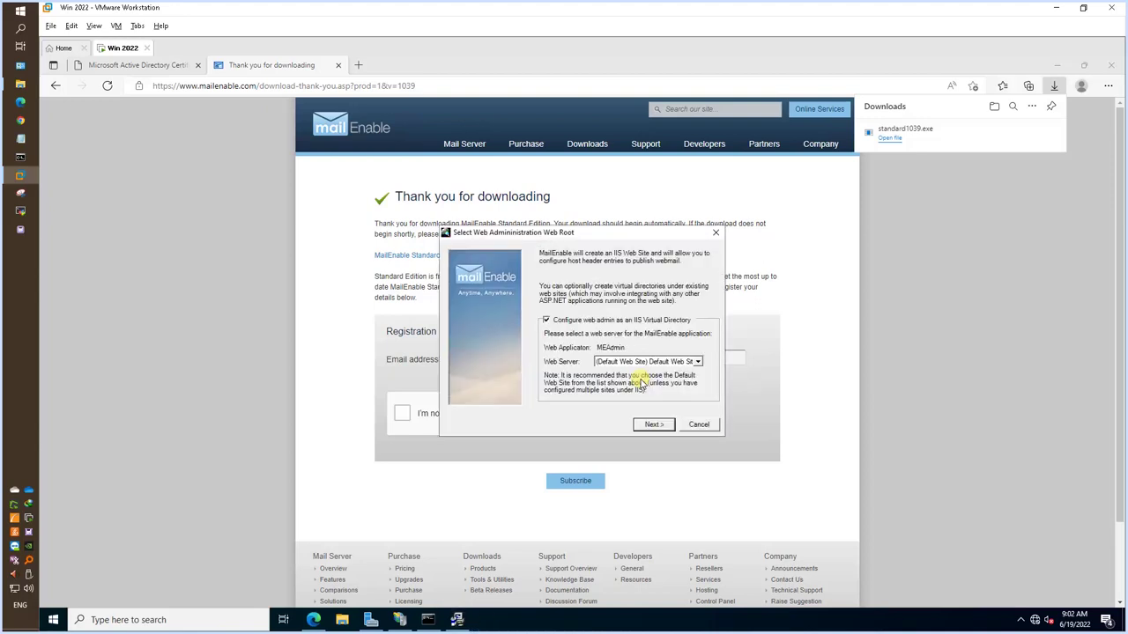
click(662, 424)
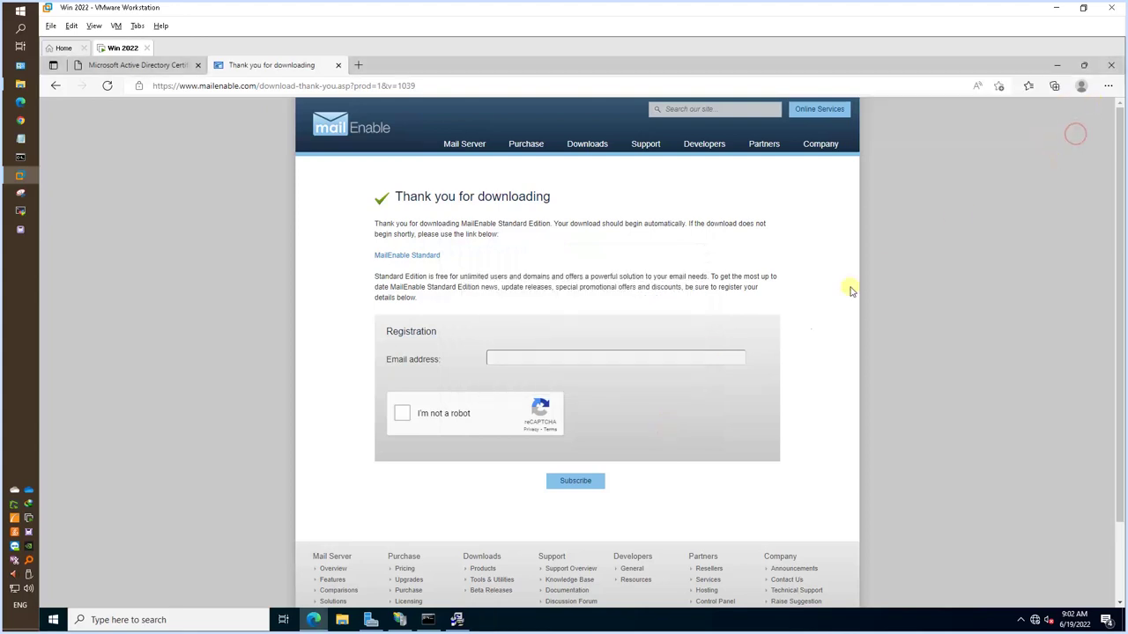
click(1111, 64)
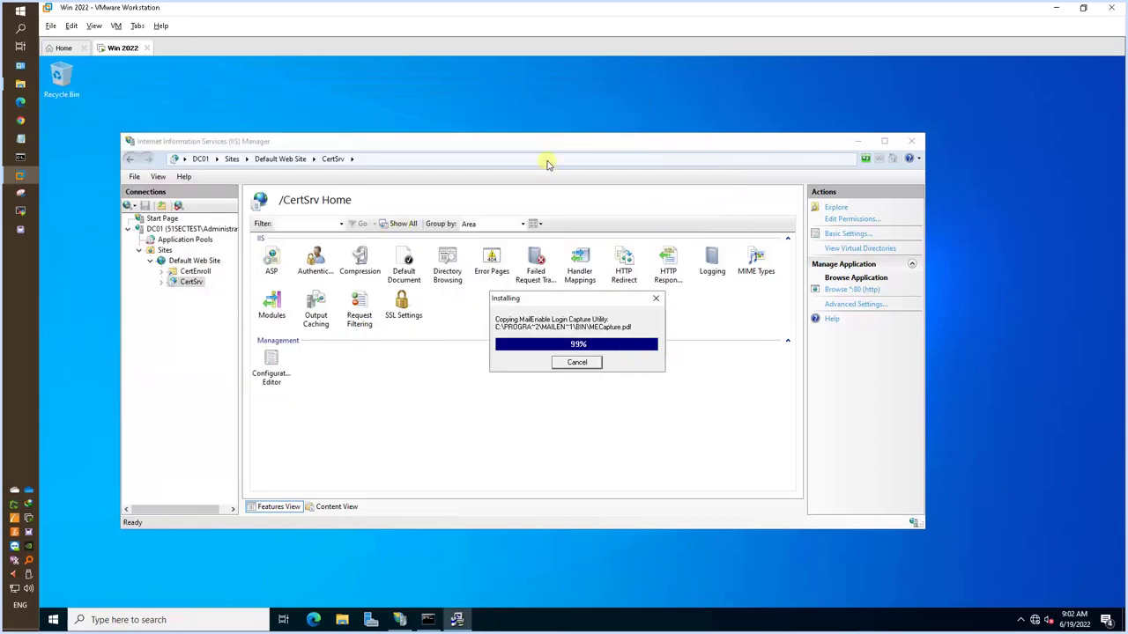
Refresh the Default Web Site in IIS Manager and finish the MailEnable installer.
click(171, 262)
right_click(181, 261)
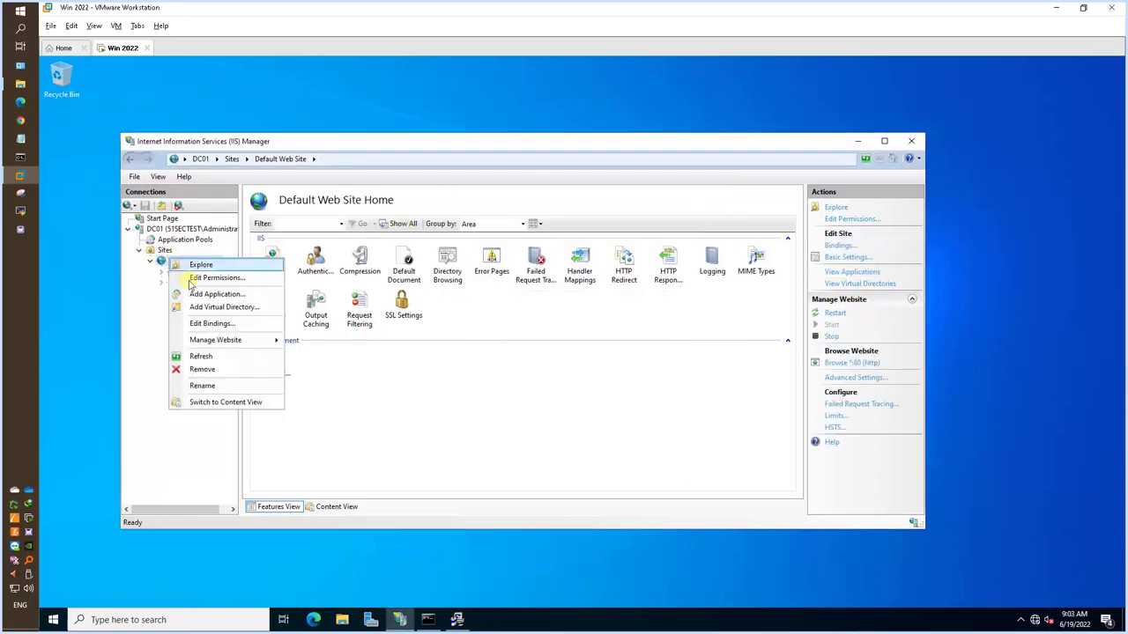
click(221, 356)
click(858, 142)
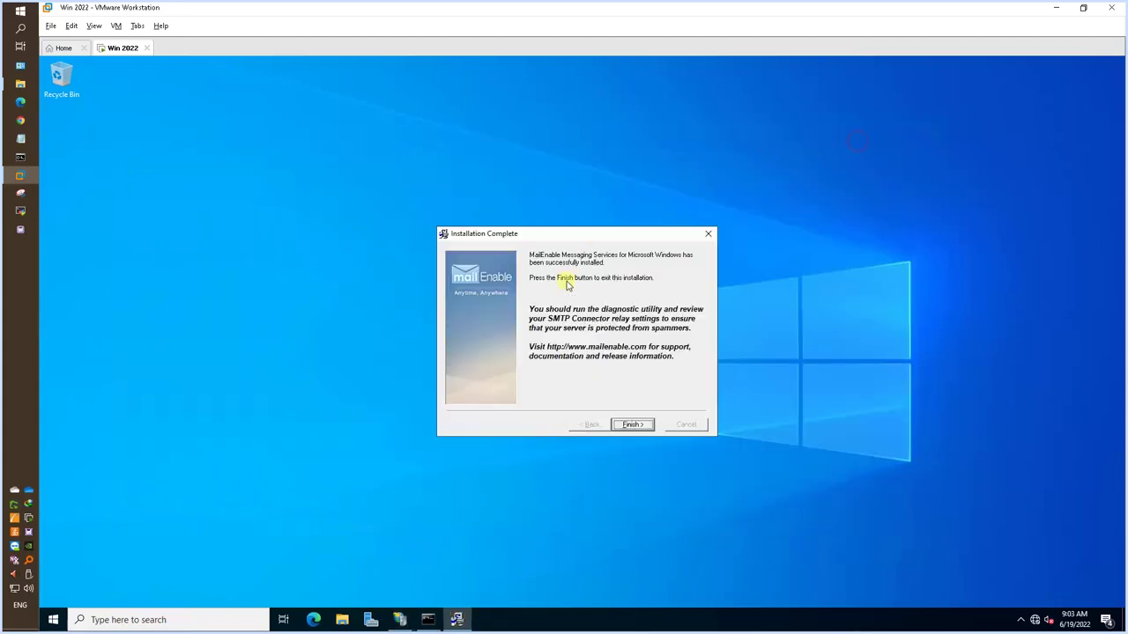
click(644, 423)
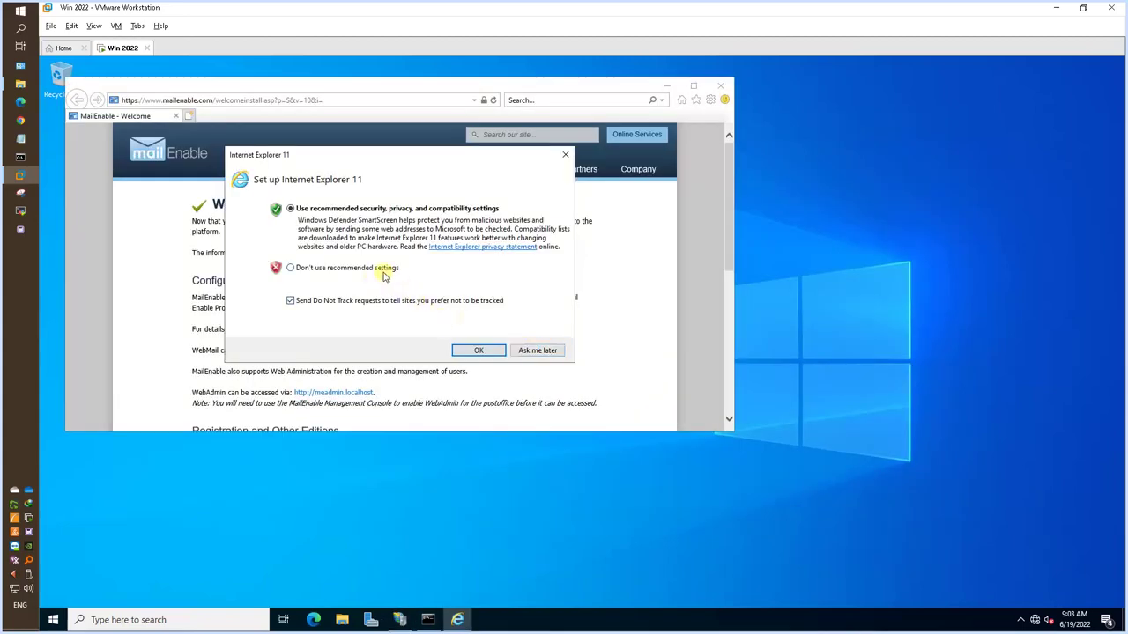
Accept recommended Internet Explorer settings, check Server Manager's Local Server, and reposition IIS Manager.
click(478, 351)
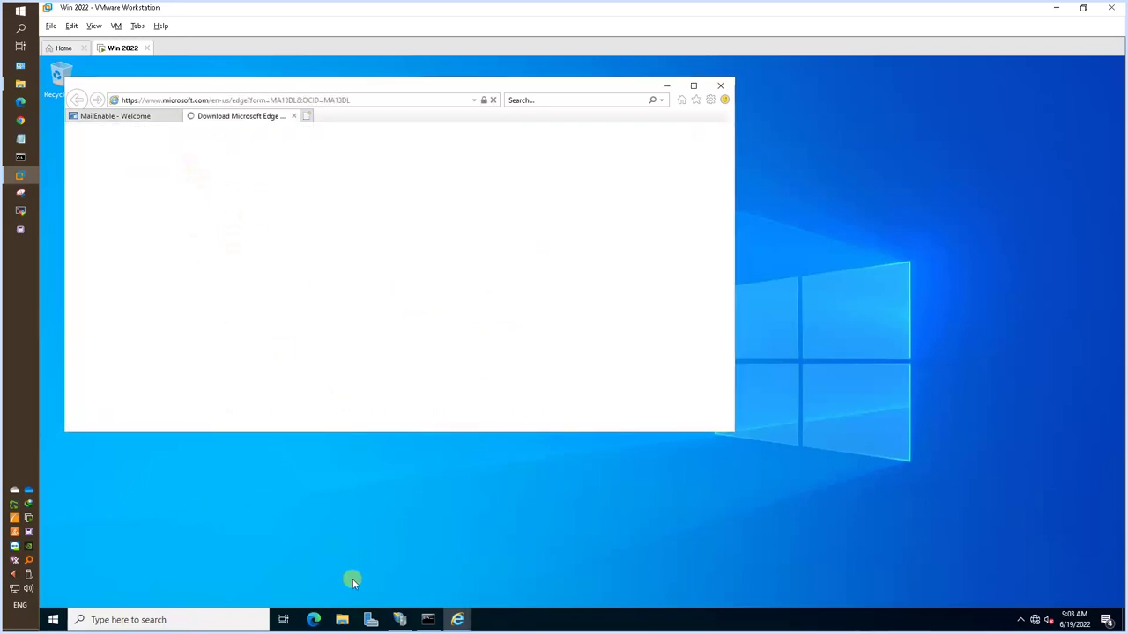
click(370, 620)
click(370, 619)
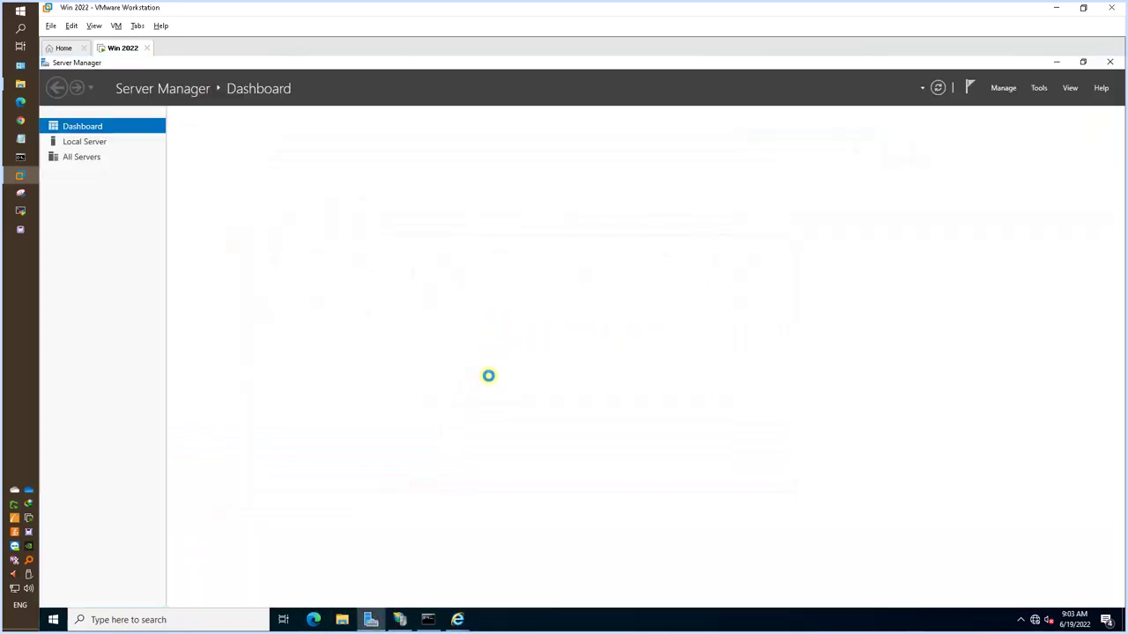
click(108, 143)
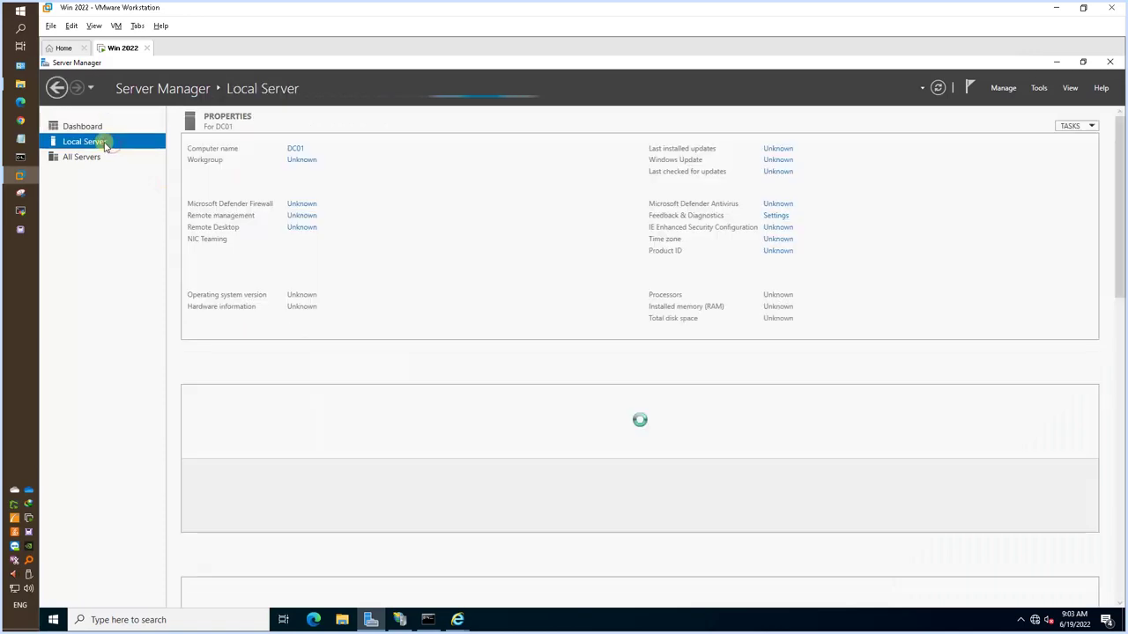
click(1057, 62)
drag(621, 141, 731, 182)
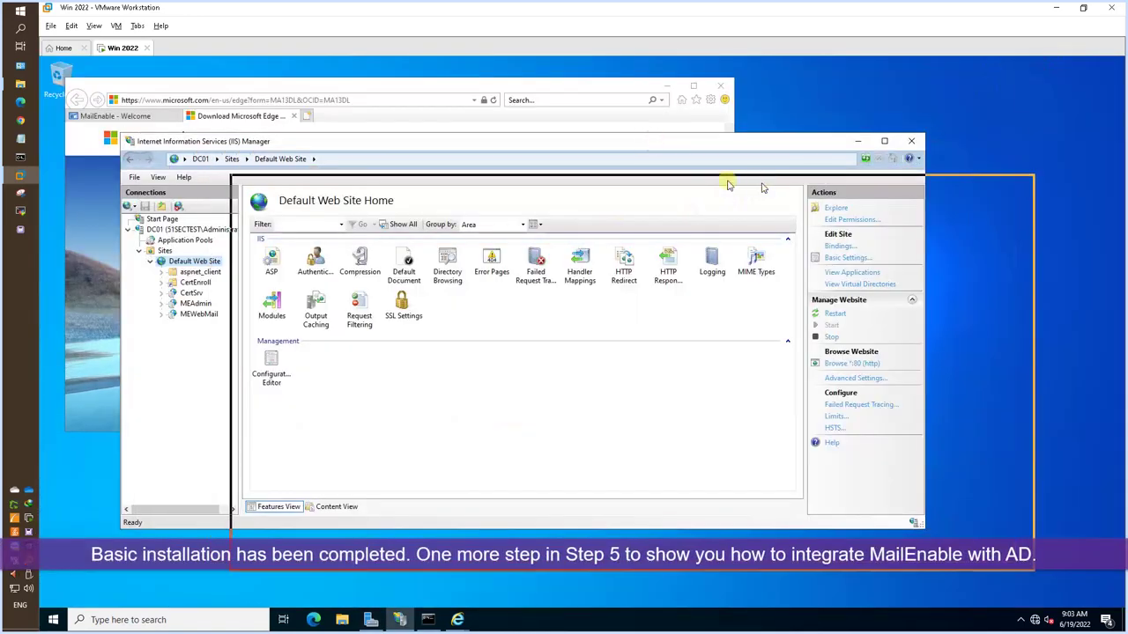
Read through the MailEnable Welcome page listing the WebMail and WebAdmin addresses.
click(162, 118)
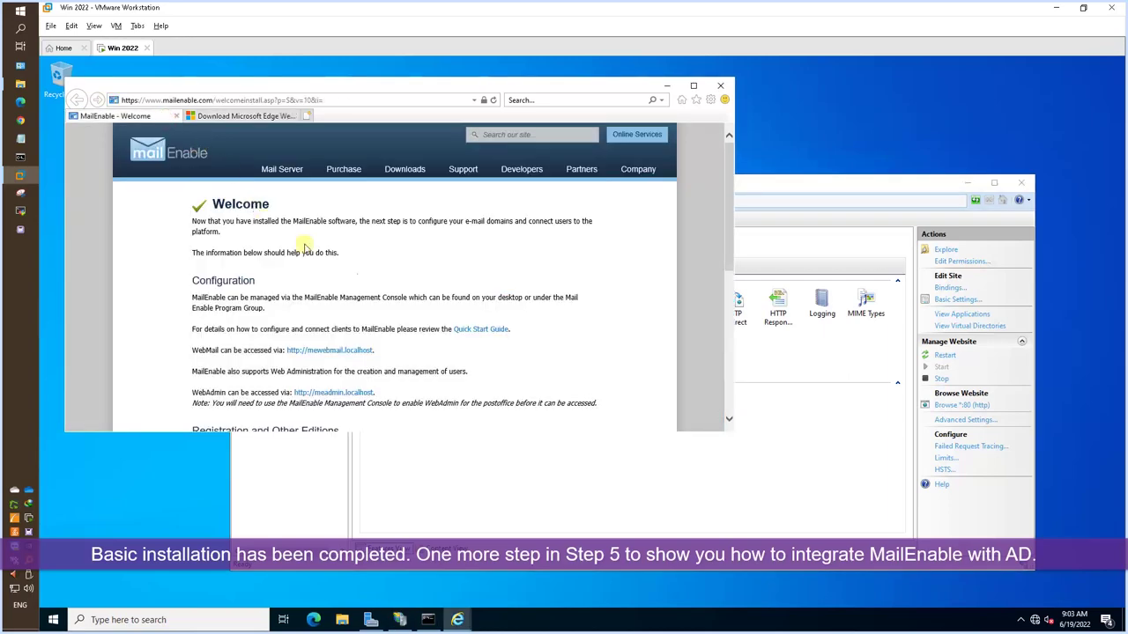
scroll(674, 337, down, 2)
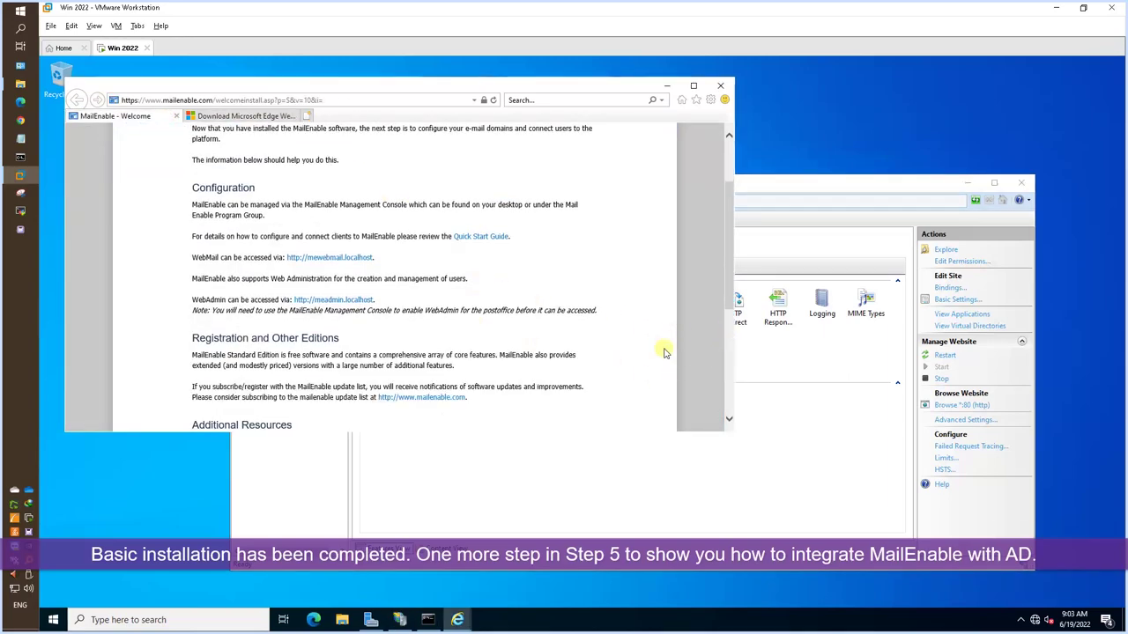
scroll(666, 353, down, 2)
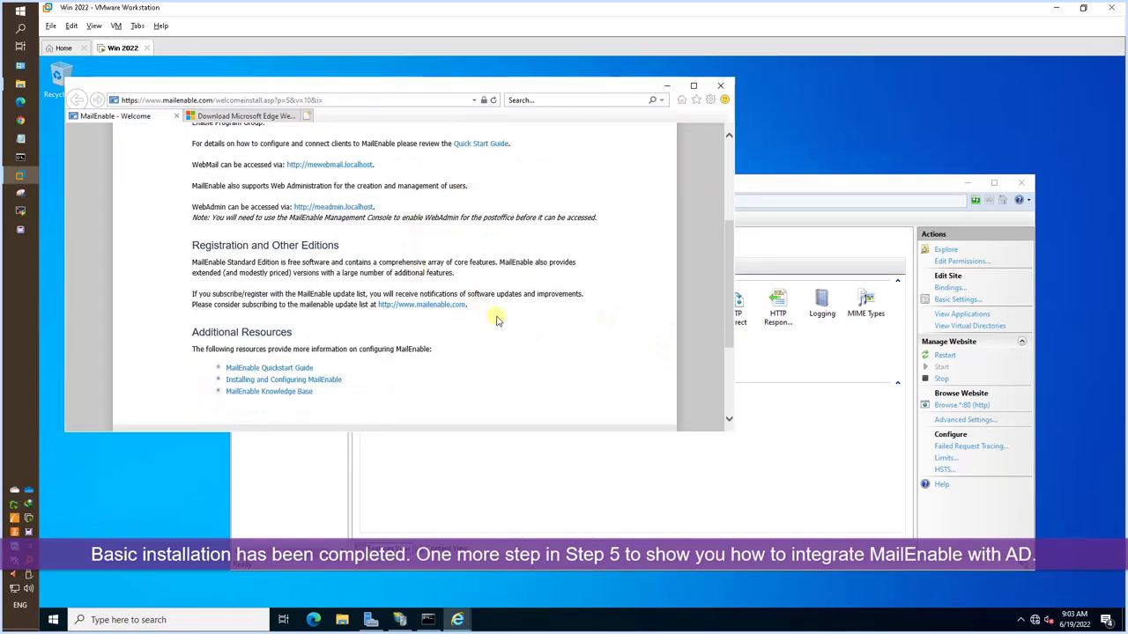
scroll(496, 319, down, 3)
scroll(496, 319, up, 4)
Inspect the MEWebMail site in IIS Manager, then minimise IIS and Server Manager back to the welcome page.
click(844, 185)
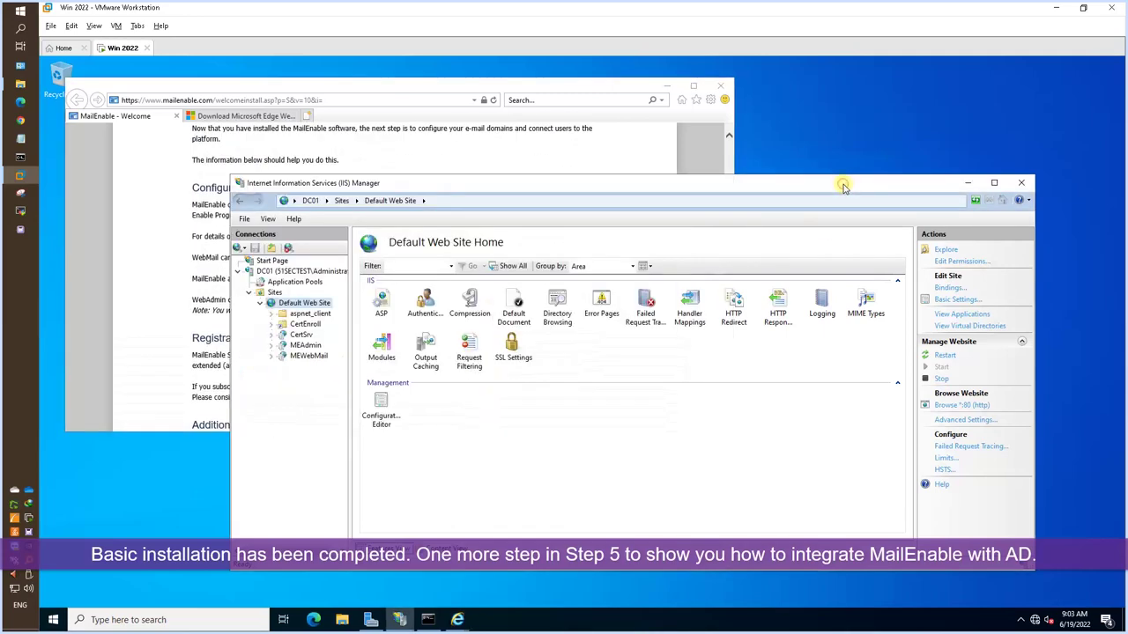
click(310, 356)
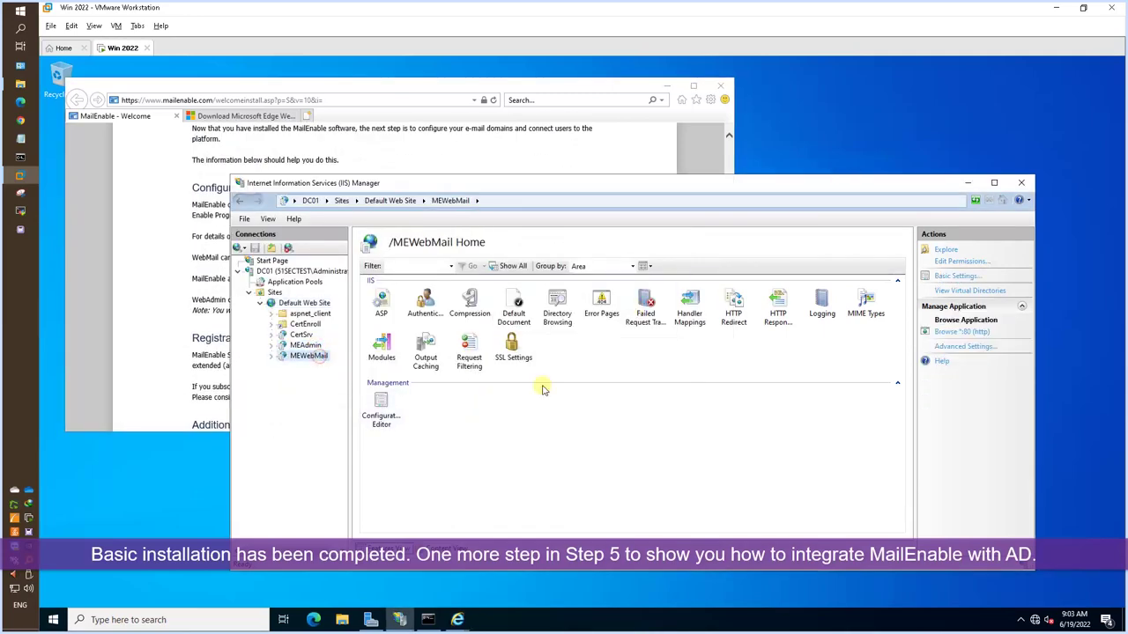
click(967, 182)
click(370, 620)
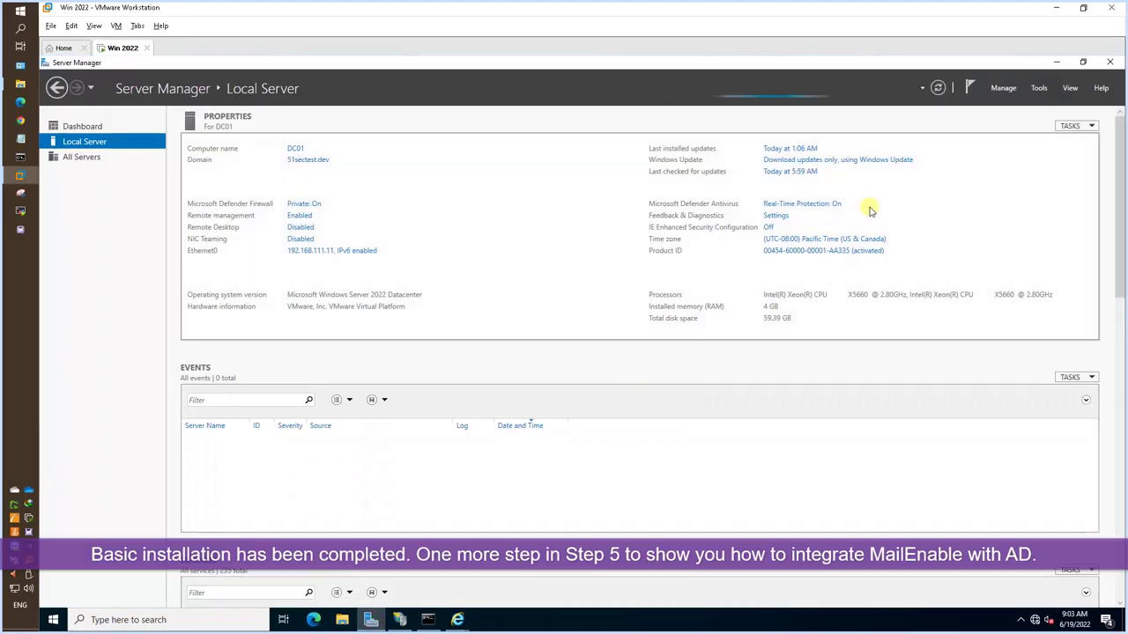
click(1056, 63)
scroll(479, 259, up, 2)
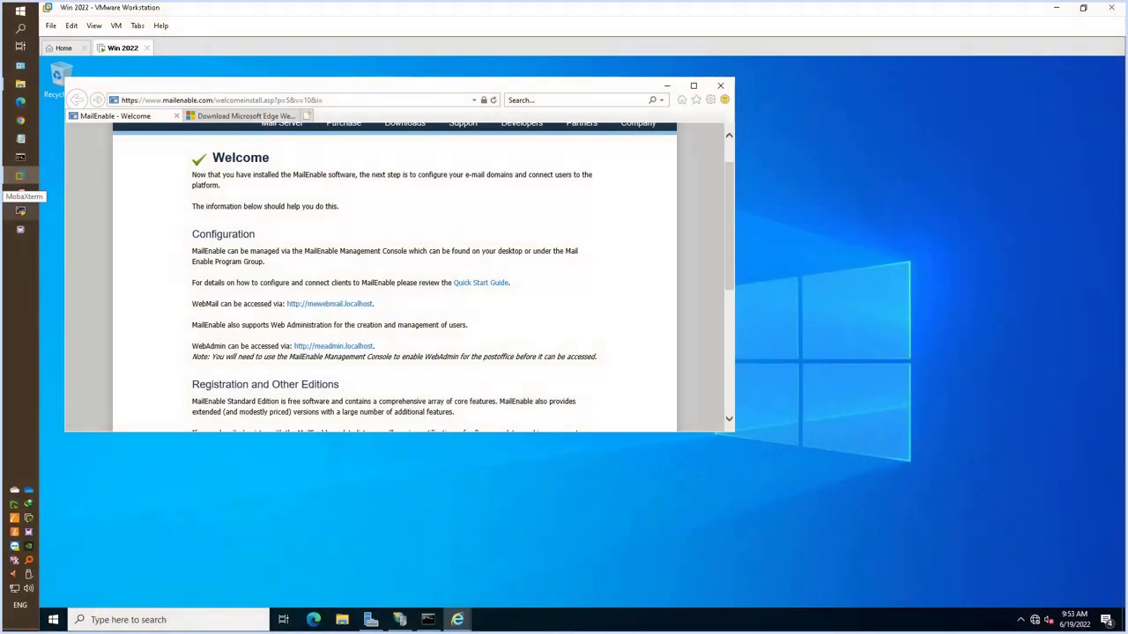
Bing-search 'tftpd64 syslog' in a new tab and open the Tftpd64 project page on pjo2.github.io.
click(312, 118)
text(tftp)
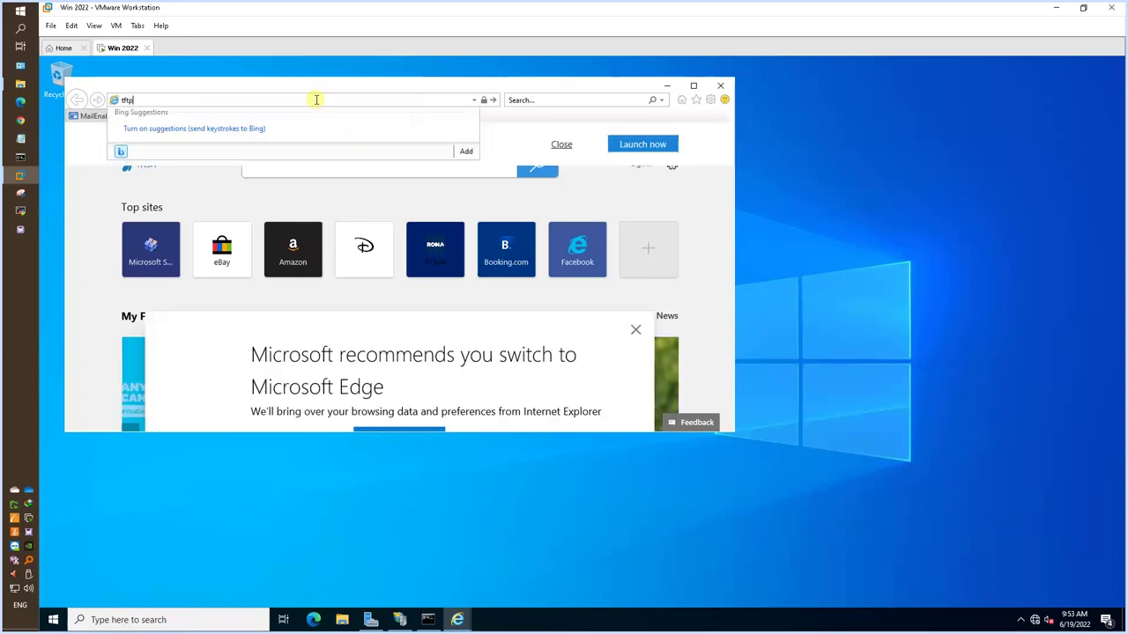
text(d64 syslog)
key(Return)
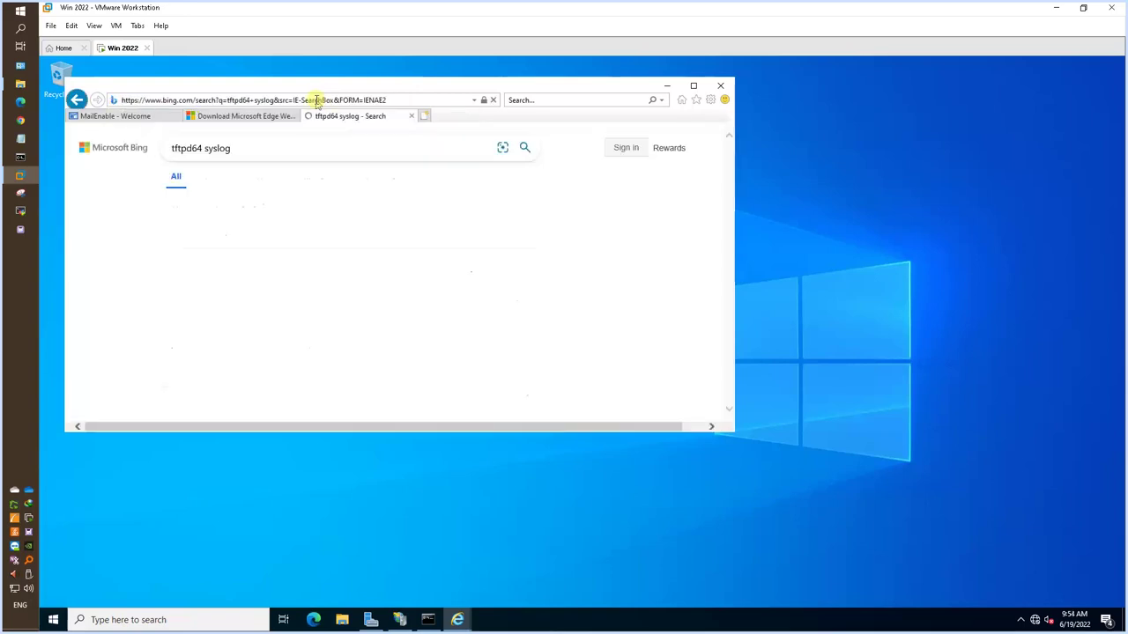
click(407, 296)
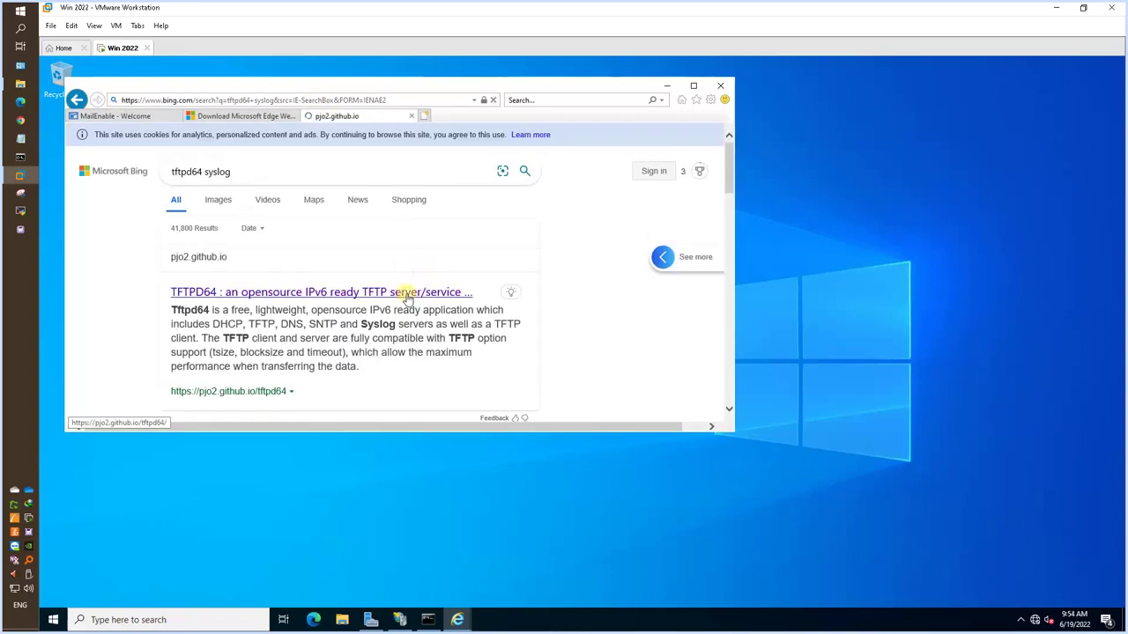
click(693, 86)
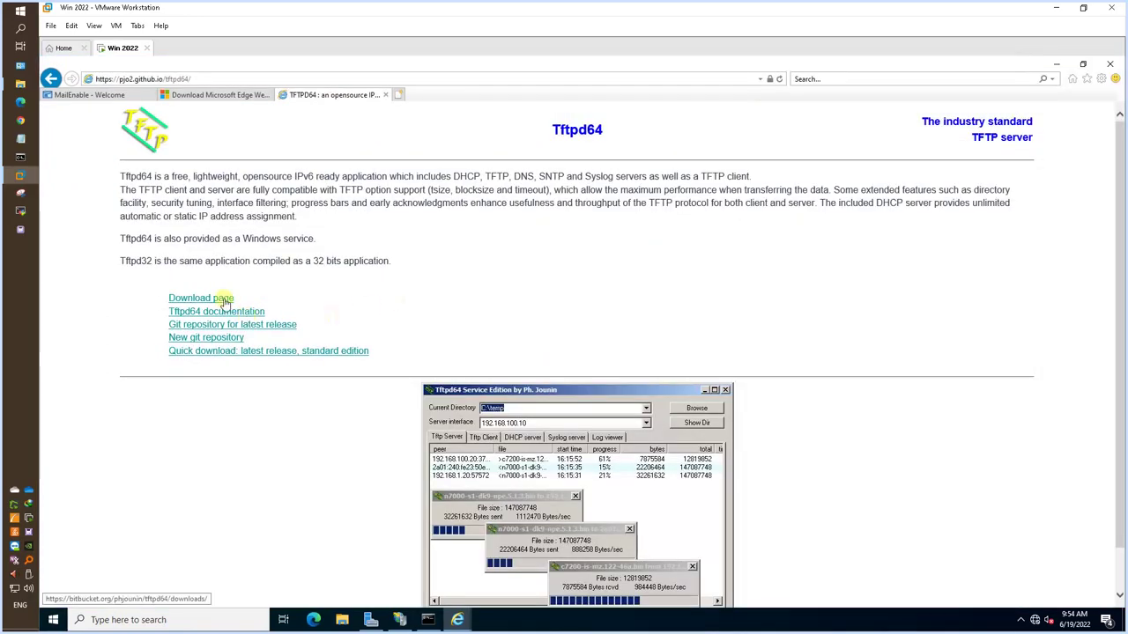
Download Tftpd64-4.64-setup.exe from the Download page and run it.
click(226, 299)
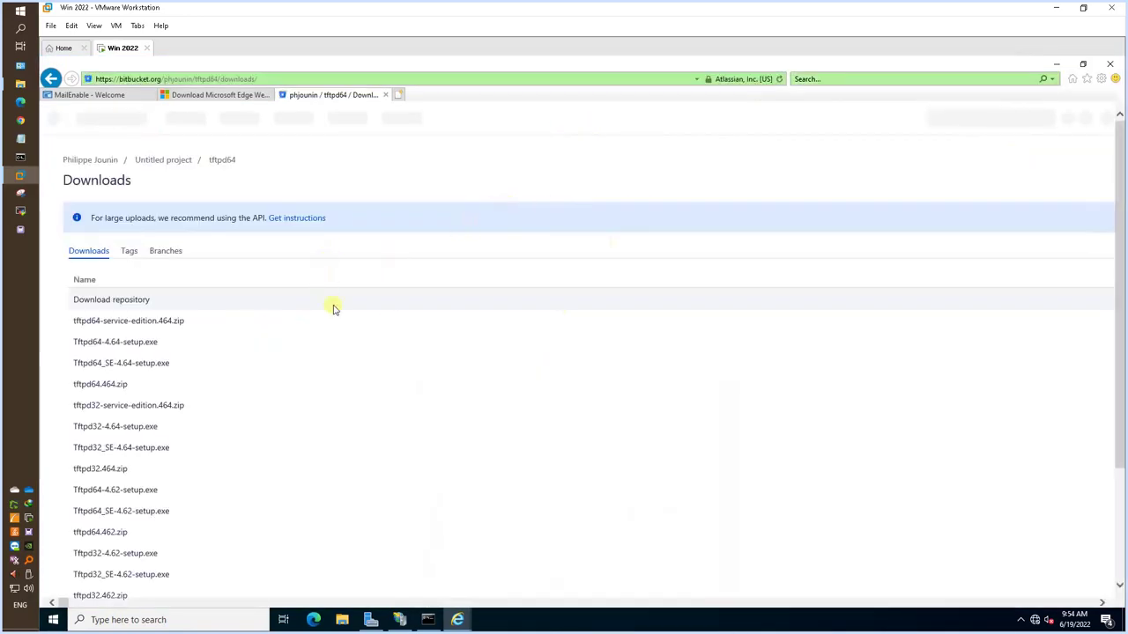
scroll(335, 304, down, 2)
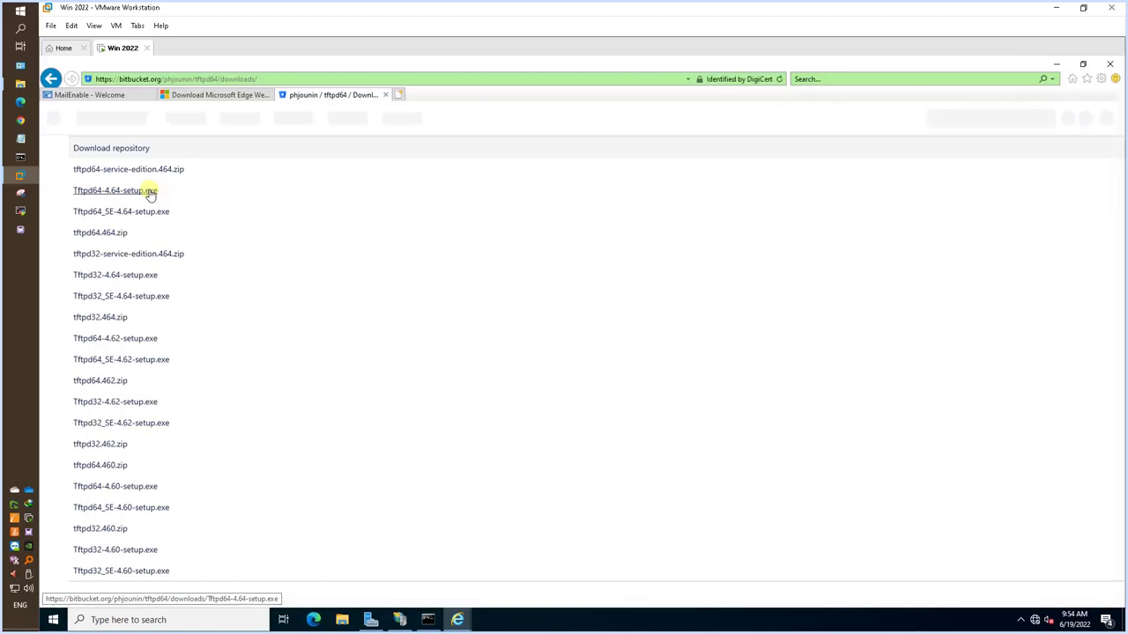
click(151, 192)
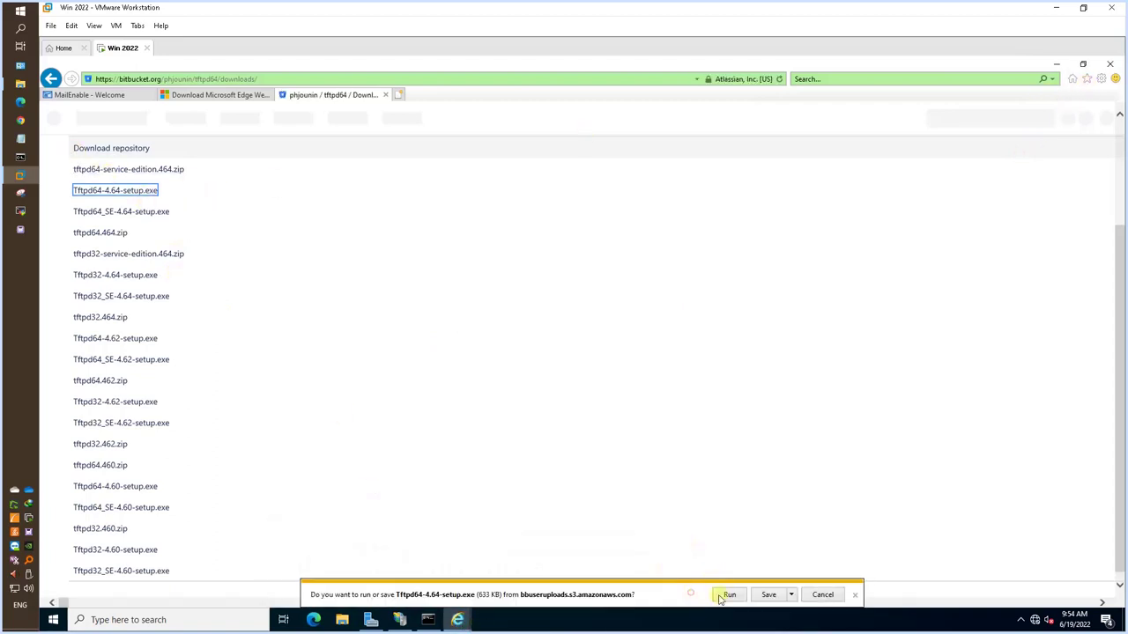
click(730, 595)
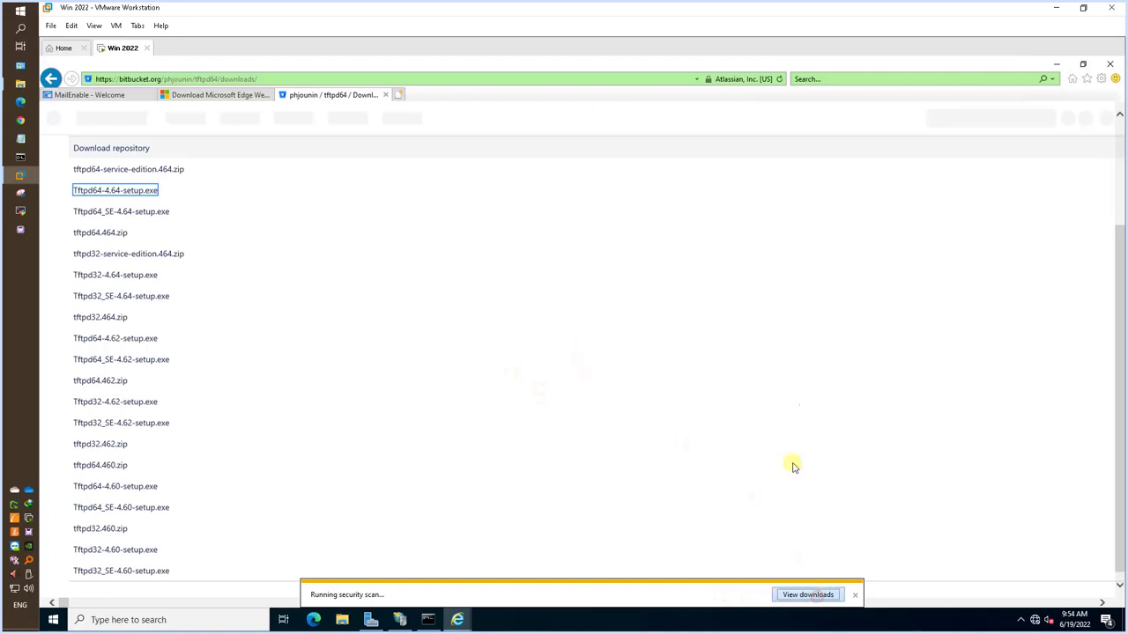
click(1056, 64)
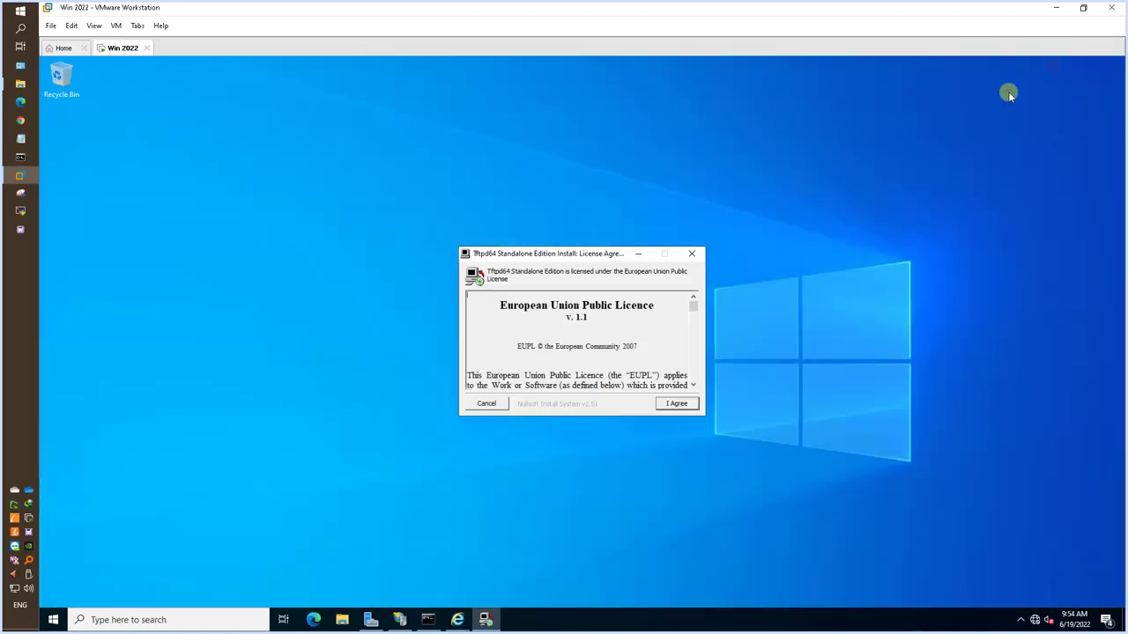
Install Tftpd64 to C:\Program Files\Tftpd64 with Start Tftpd64 ticked, check its Syslog server tab, and close setup.
click(679, 404)
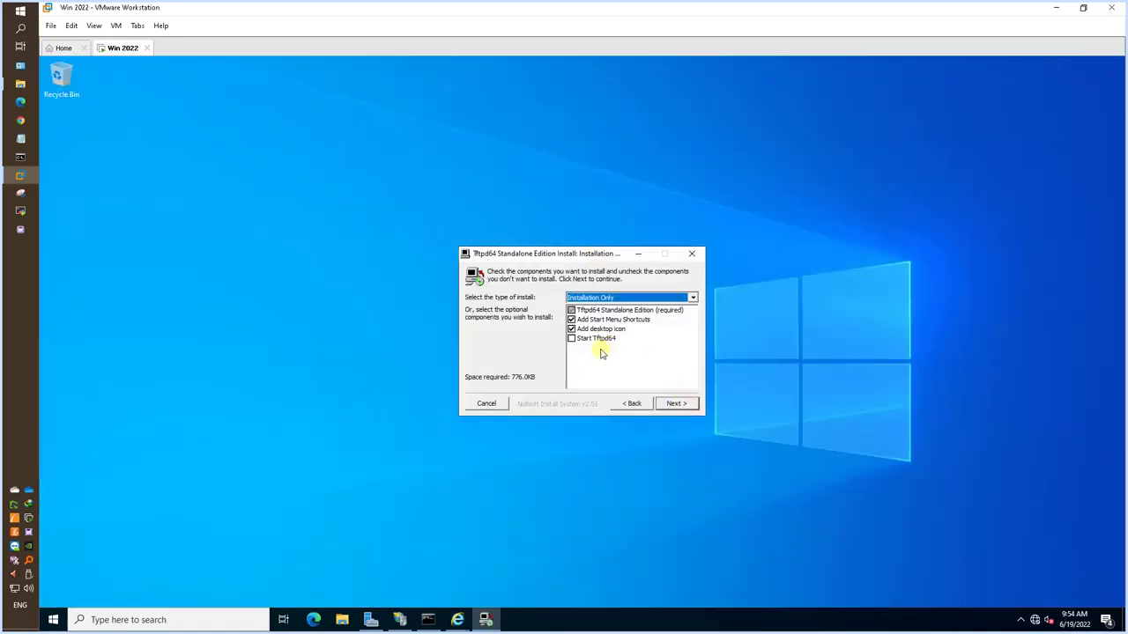
click(599, 338)
click(676, 404)
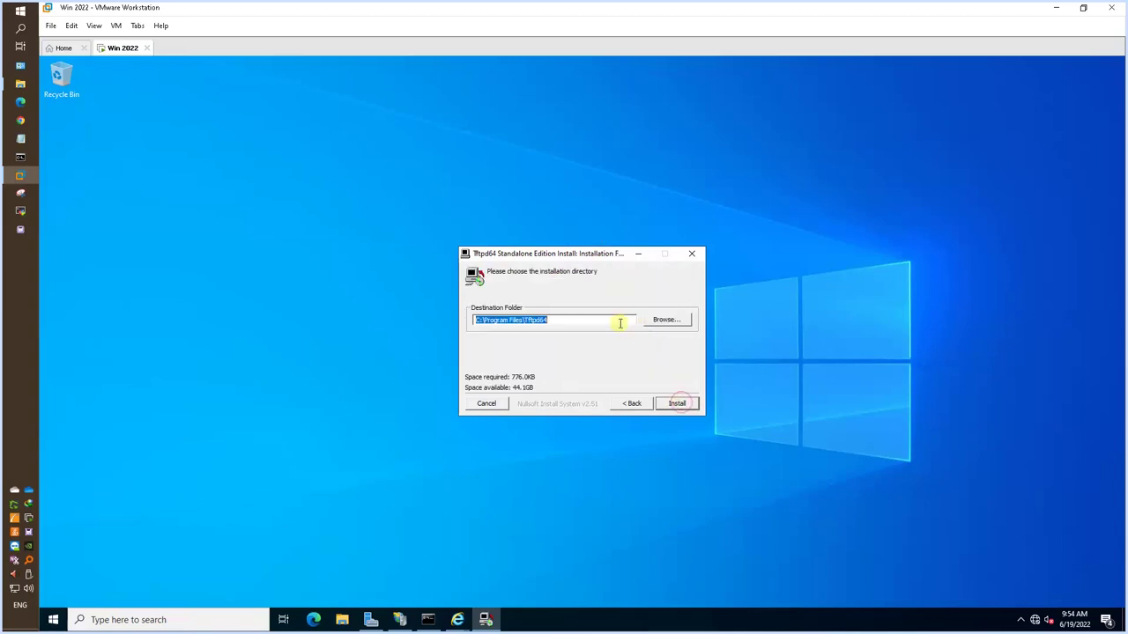
click(677, 403)
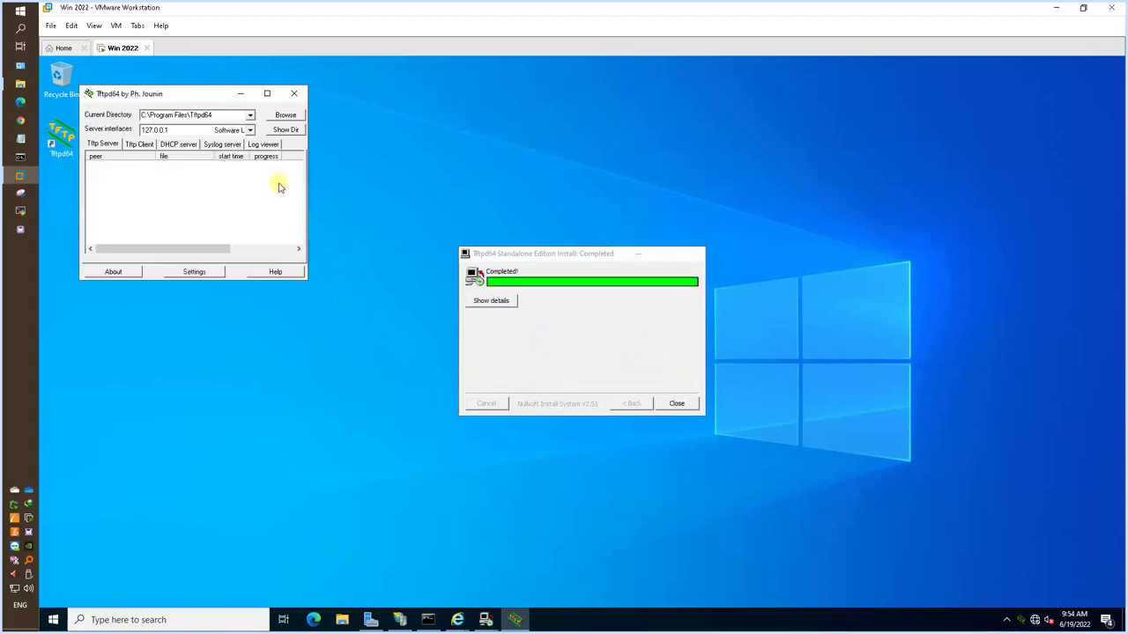
click(233, 143)
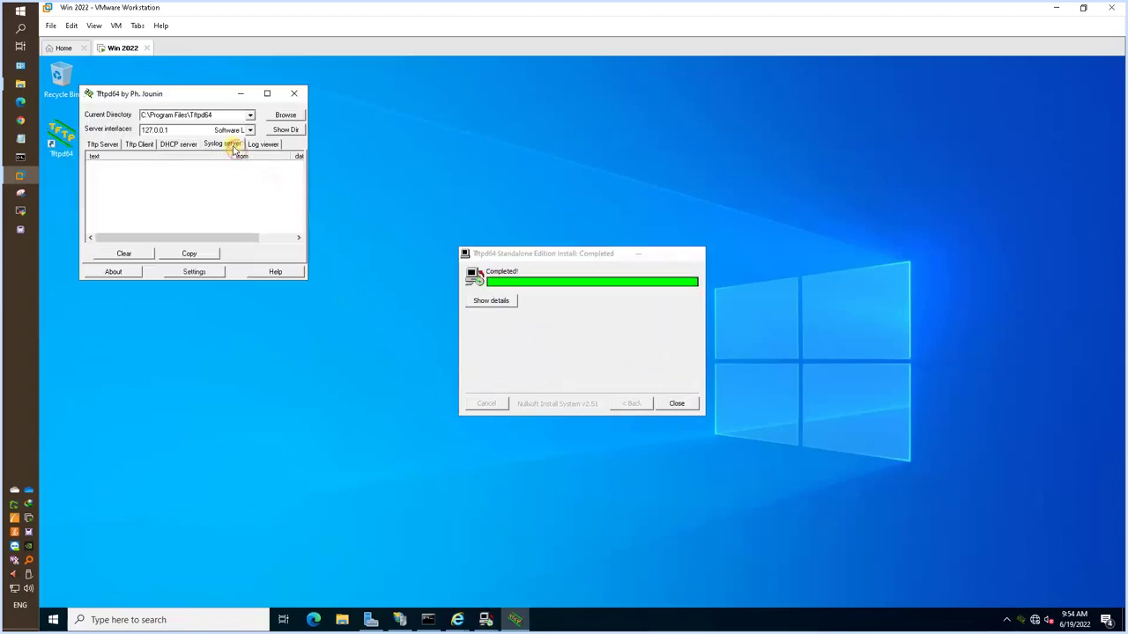
click(677, 403)
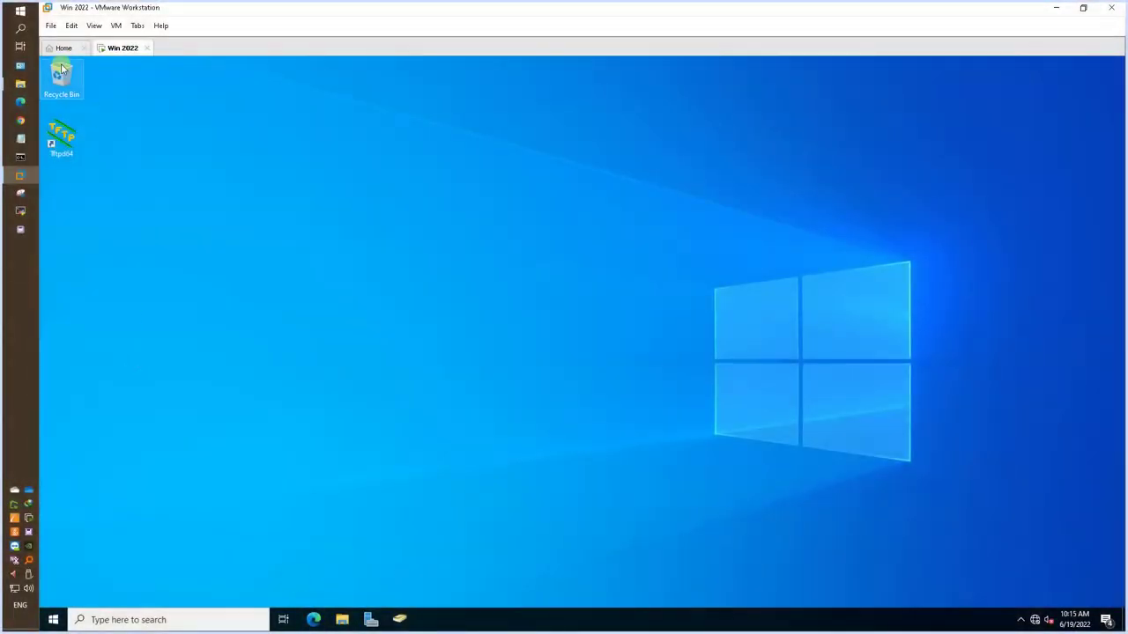
Launch MailEnable from the Start menu's Mail Enable group and maximise the console.
click(53, 620)
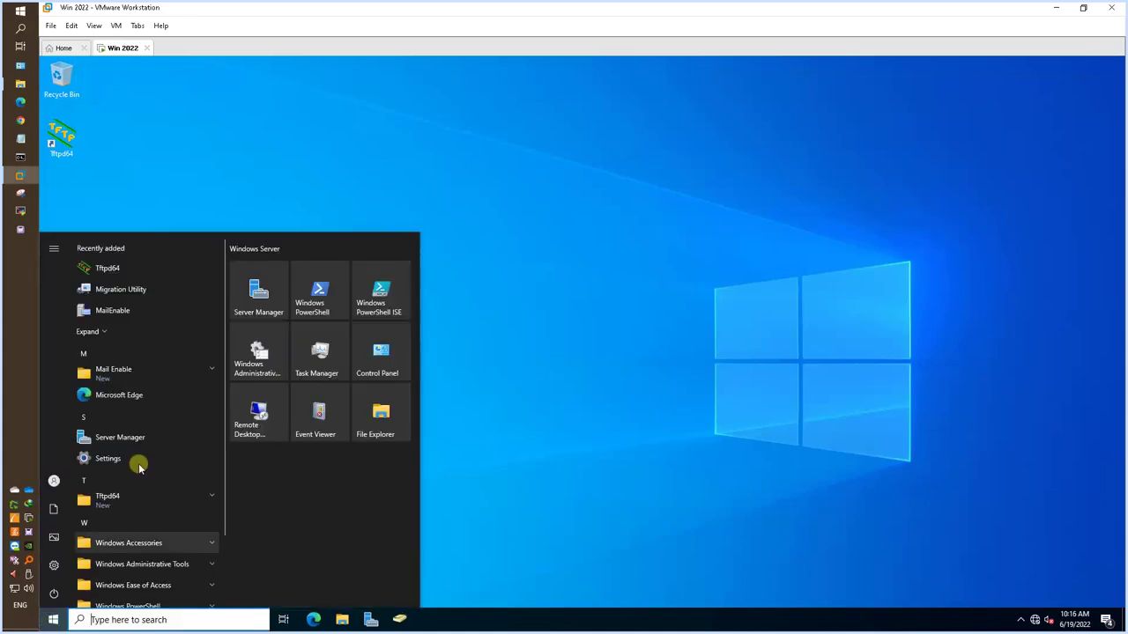
click(158, 375)
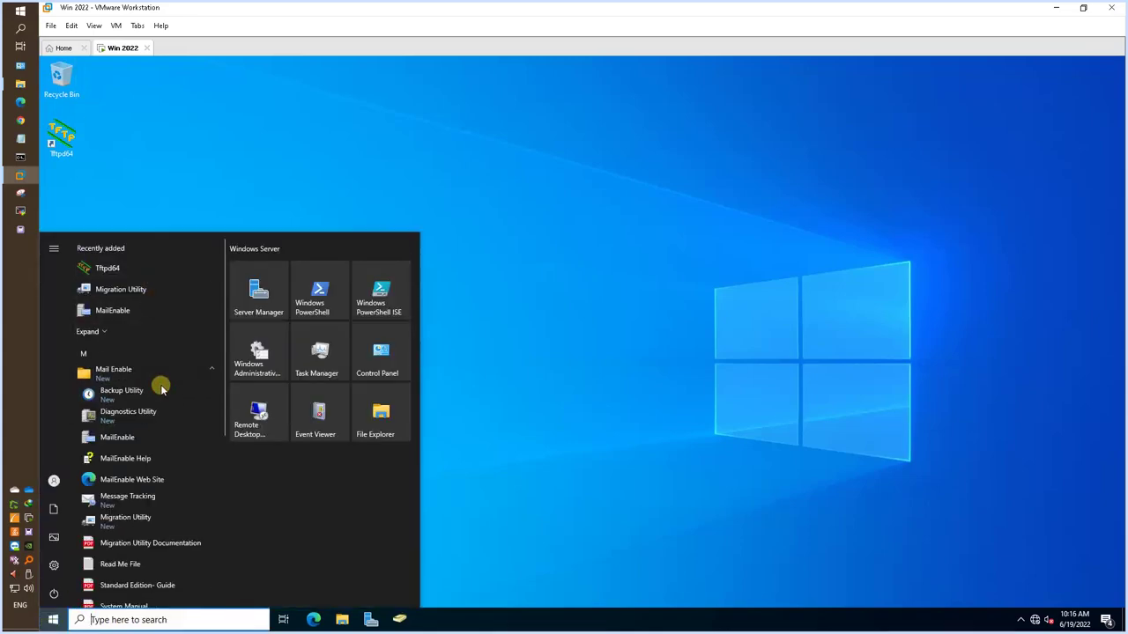
click(161, 438)
click(697, 104)
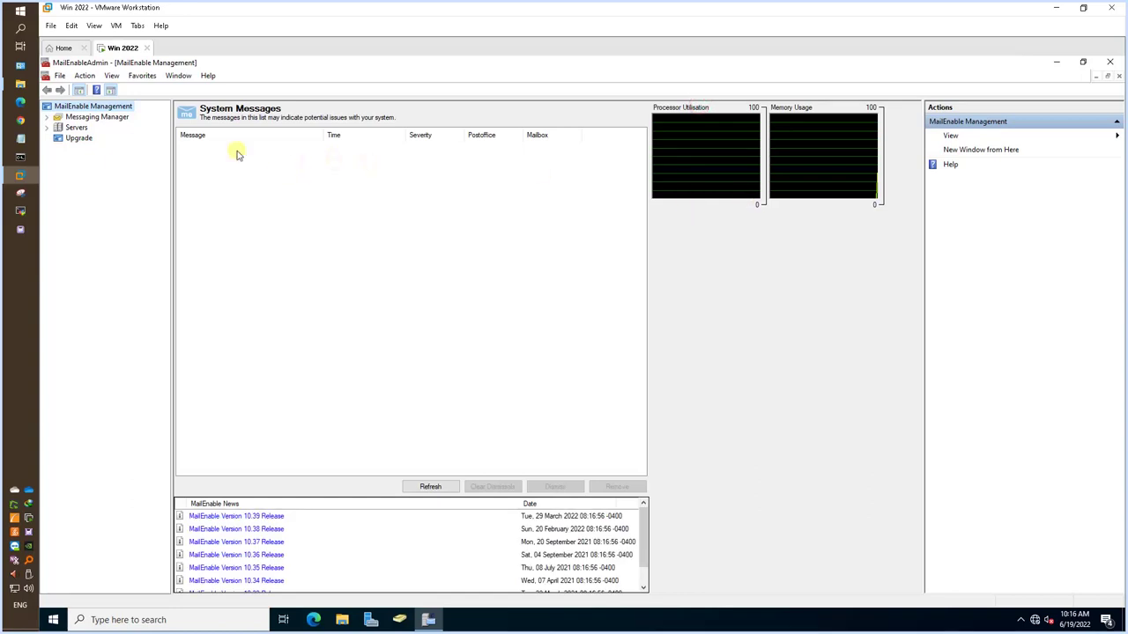
Browse Messaging Manager > Post Offices > 51sectest.dev Mailboxes, showing only Postmaster, then start Edge.
click(48, 117)
click(58, 127)
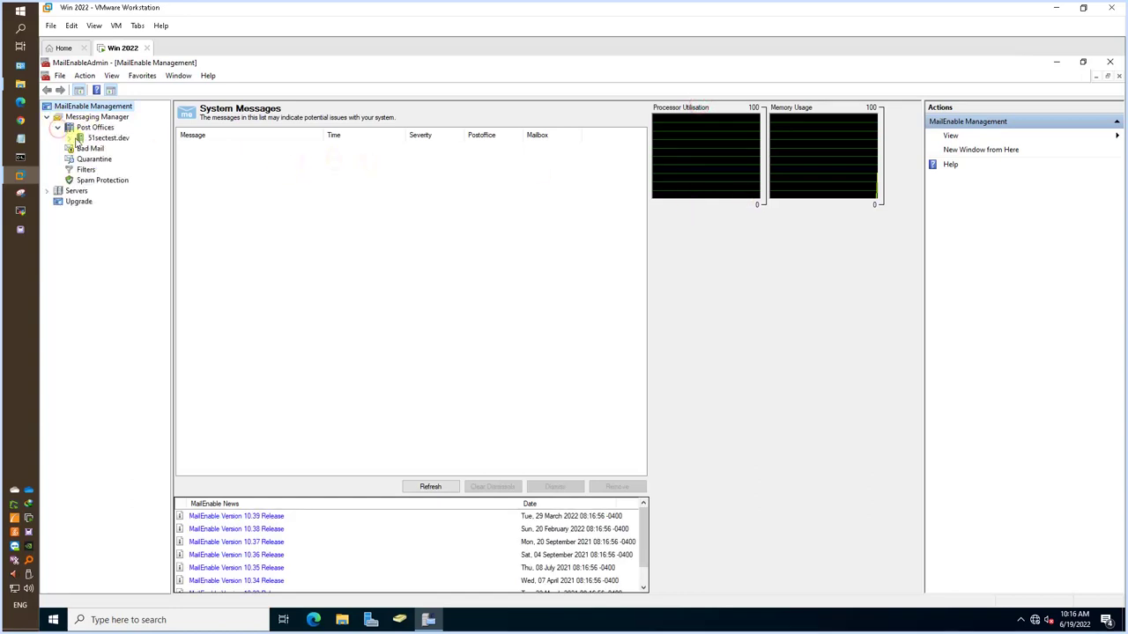
double_click(111, 138)
click(108, 170)
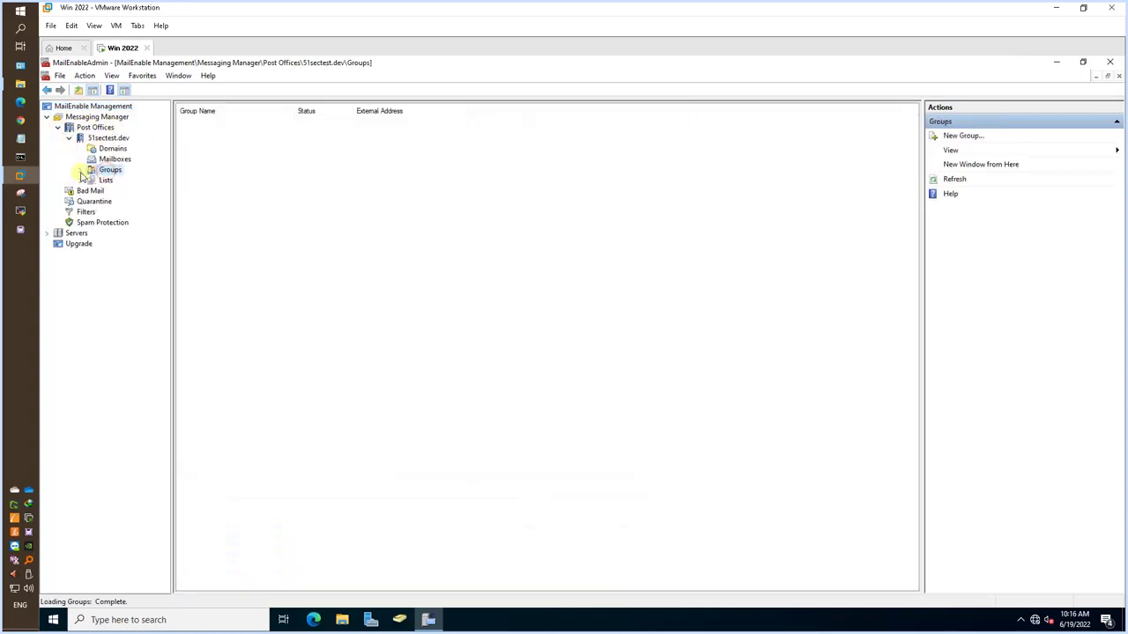
click(113, 159)
click(206, 141)
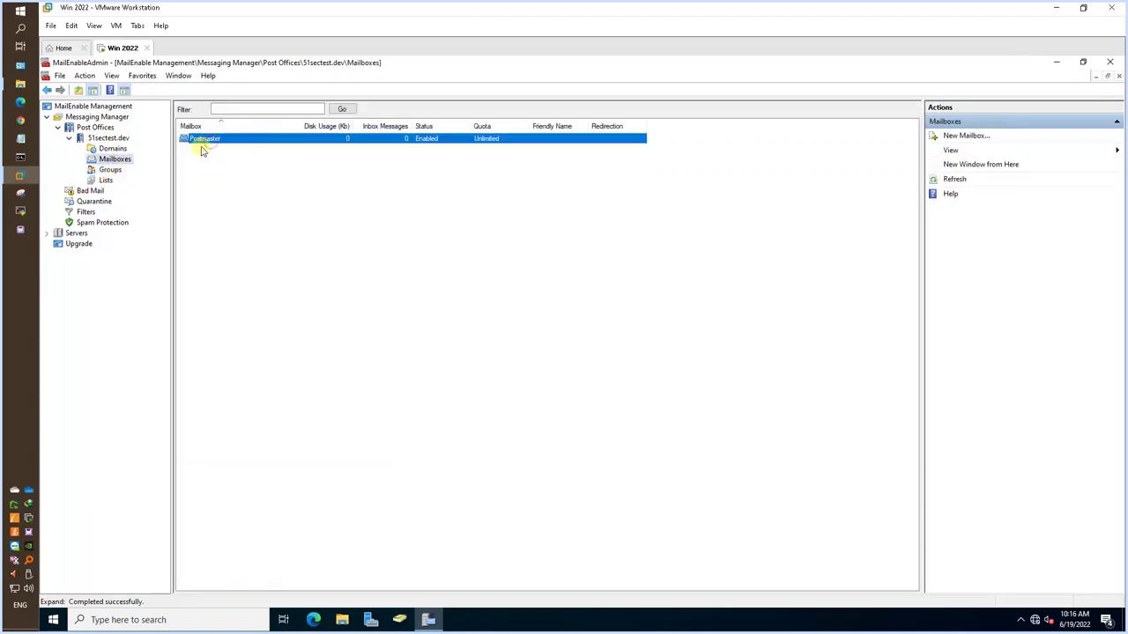
click(313, 620)
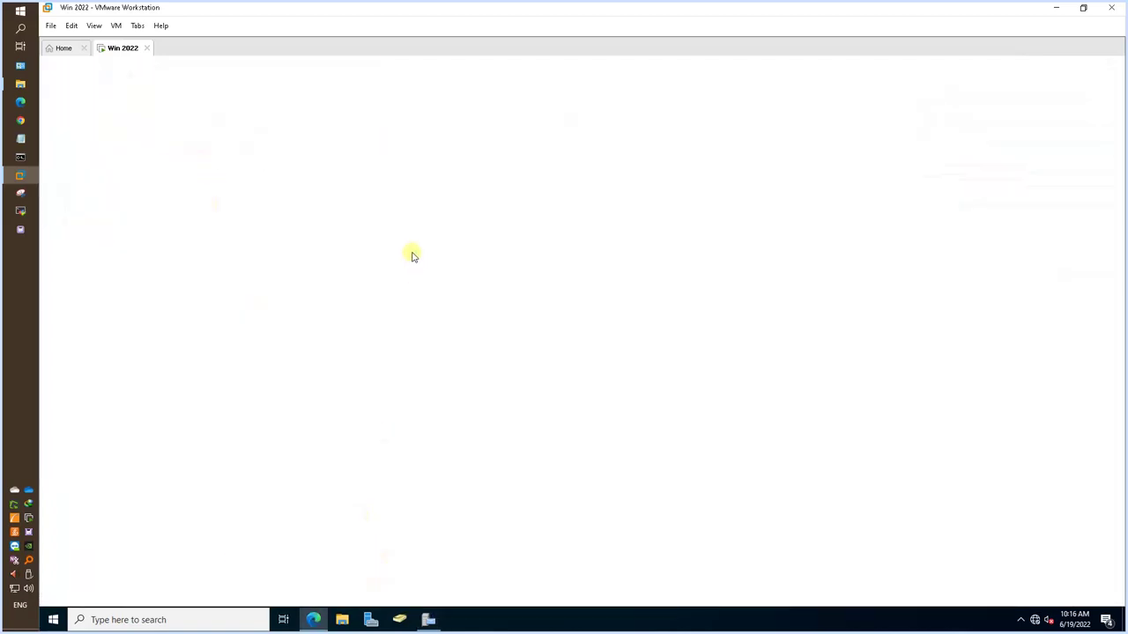
Sign in to MailEnable Web Mail as postmaster with the saved username, then log out.
click(185, 107)
click(585, 283)
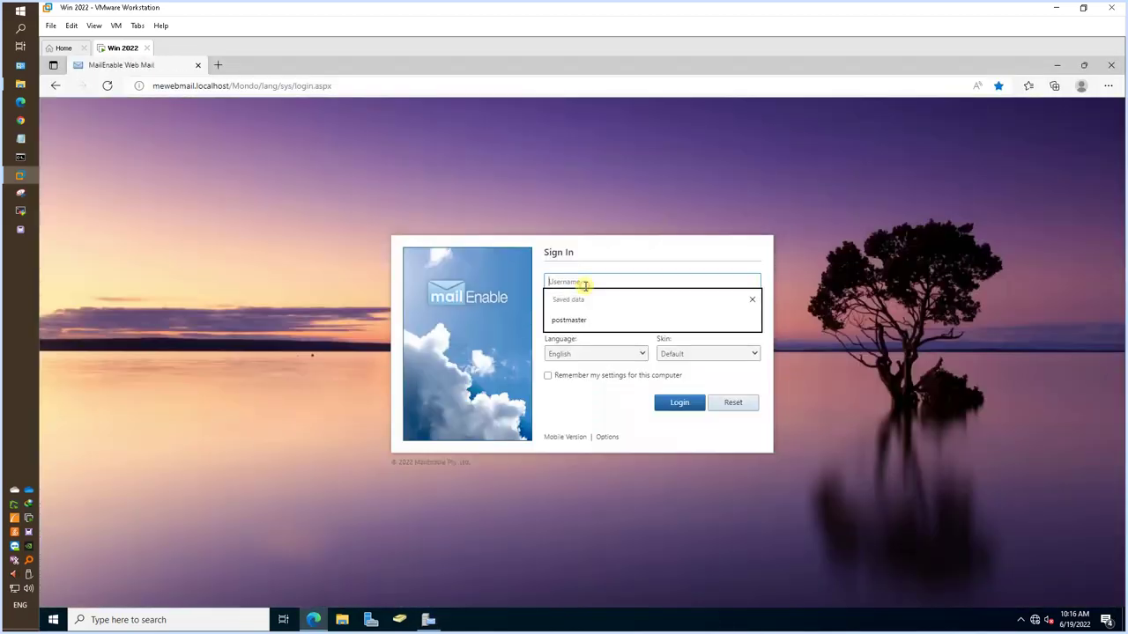
click(609, 320)
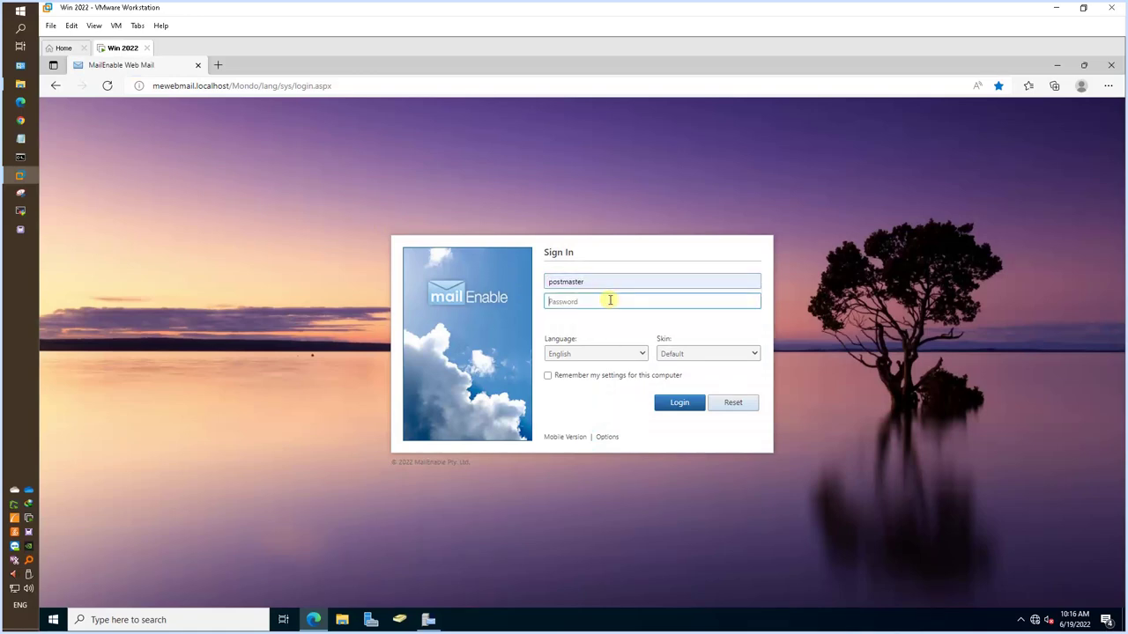
key(Return)
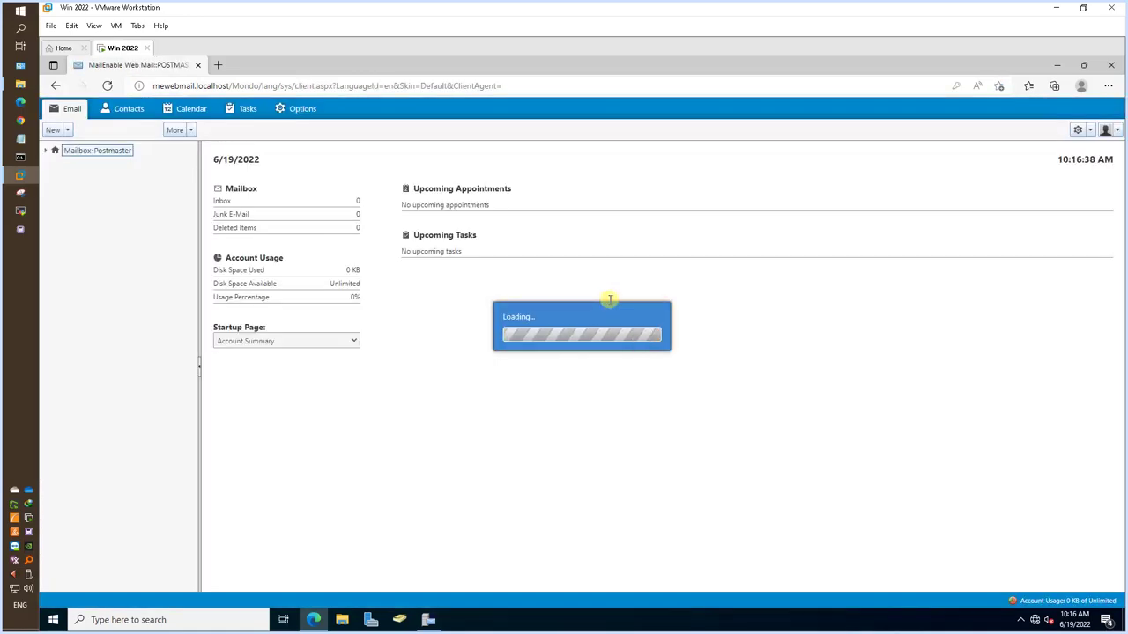
click(1112, 138)
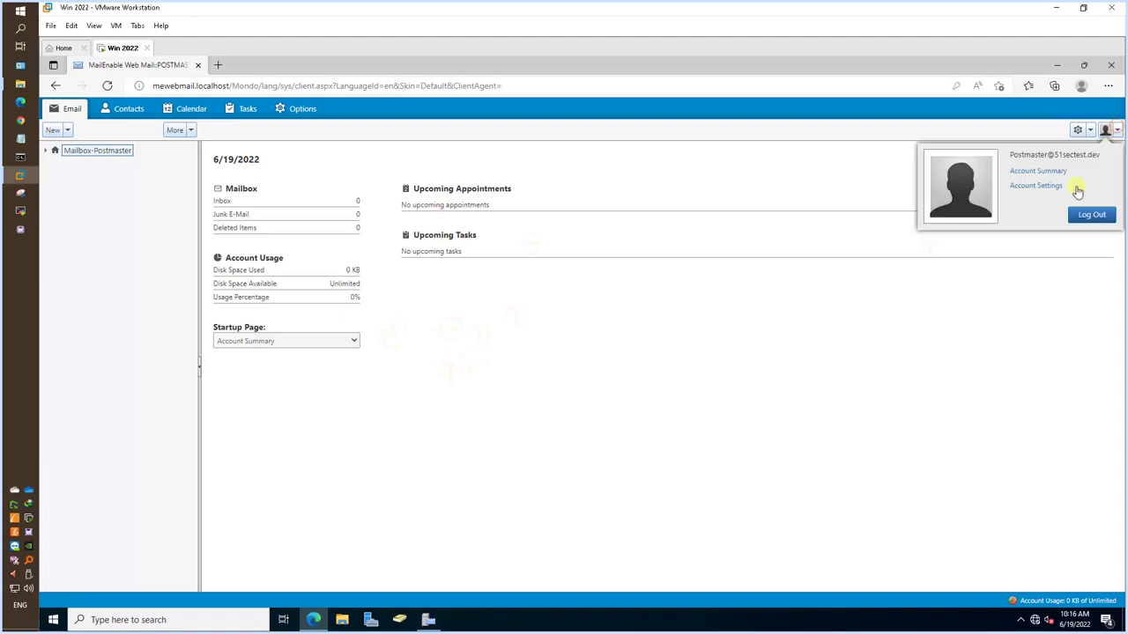
click(1084, 218)
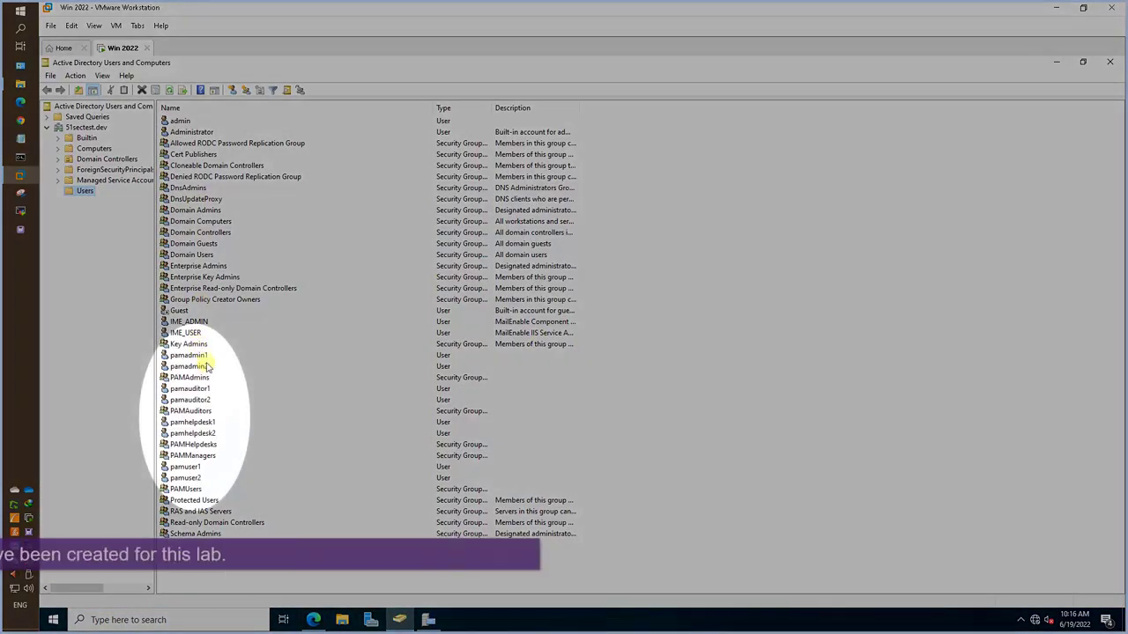
Review the lab's domain user accounts in Active Directory Users and Computers.
click(198, 356)
click(214, 399)
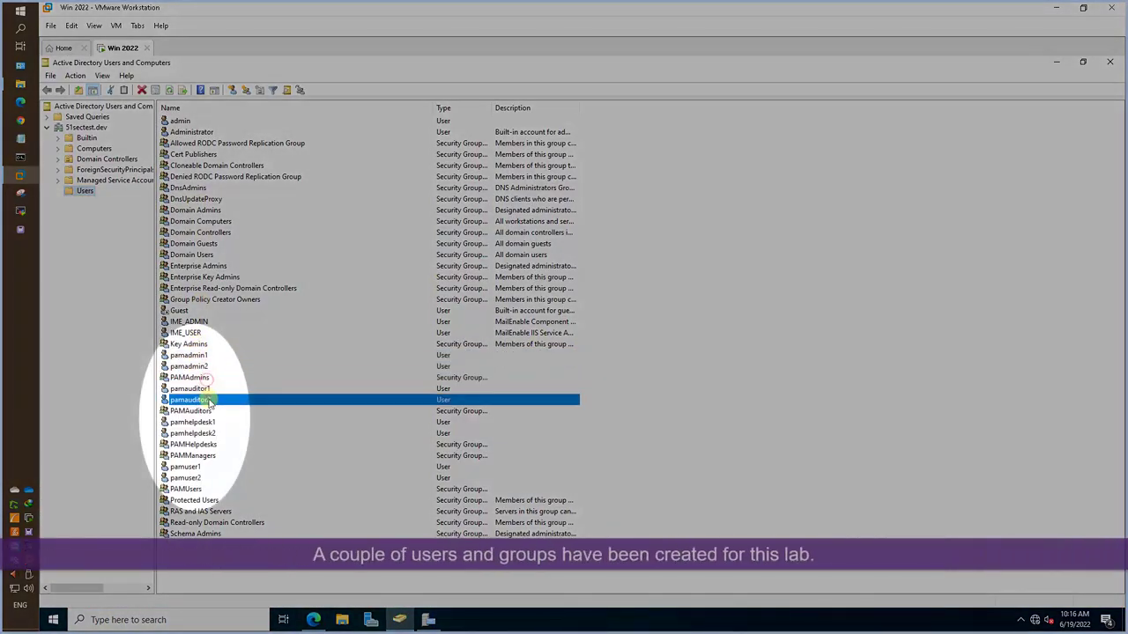
click(211, 422)
click(251, 476)
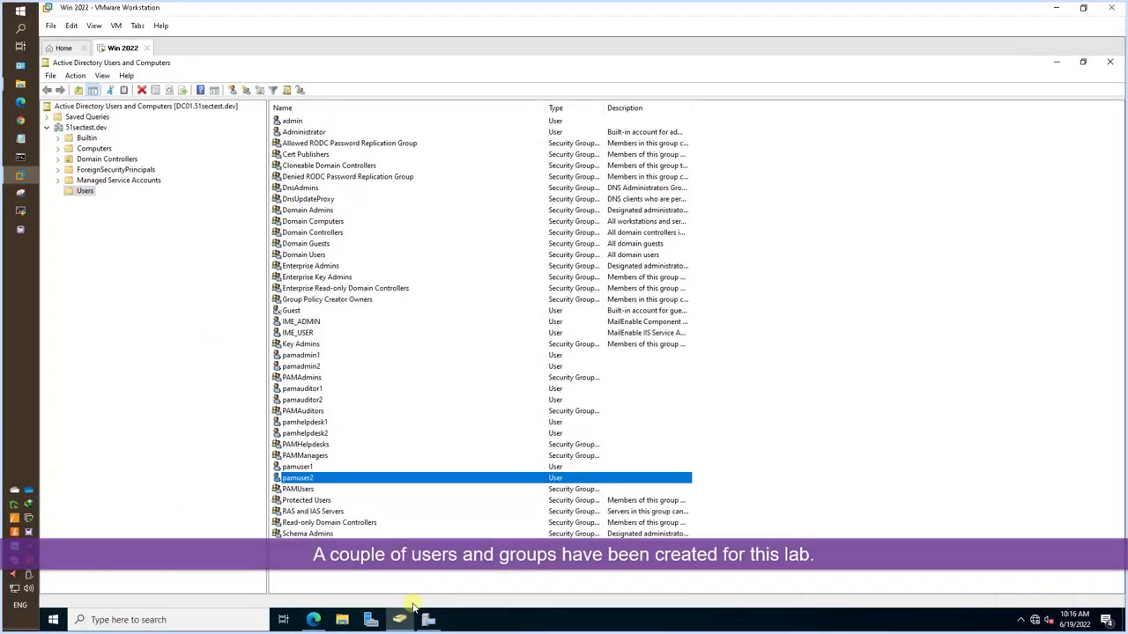
Enable Integrated Authentication in the Messaging Manager's Security properties and apply it.
click(428, 620)
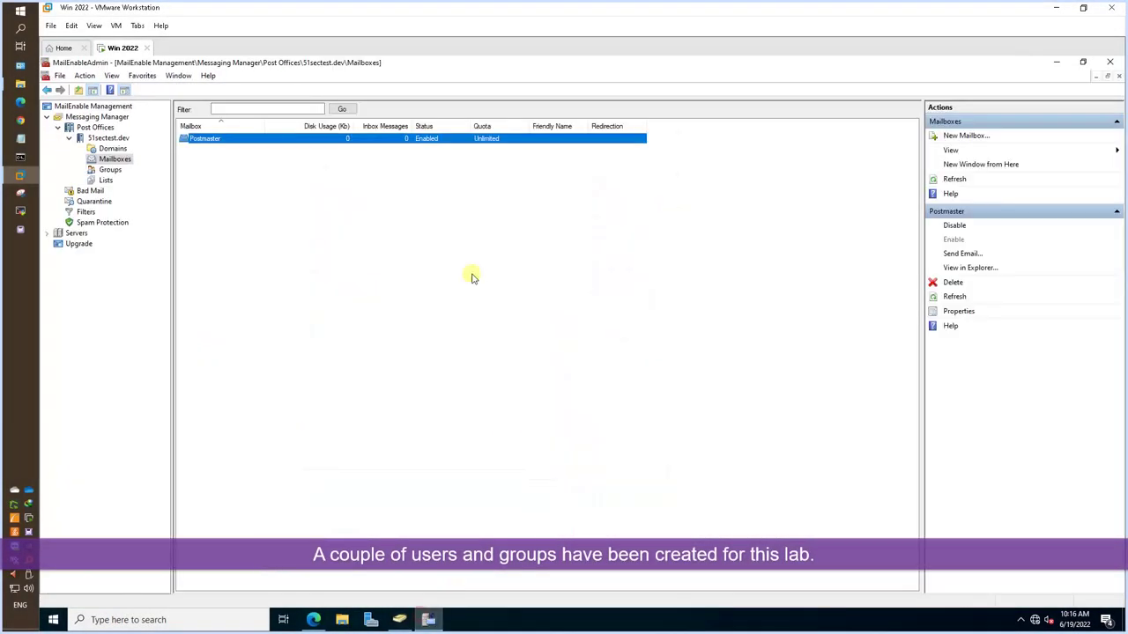
right_click(109, 124)
click(185, 214)
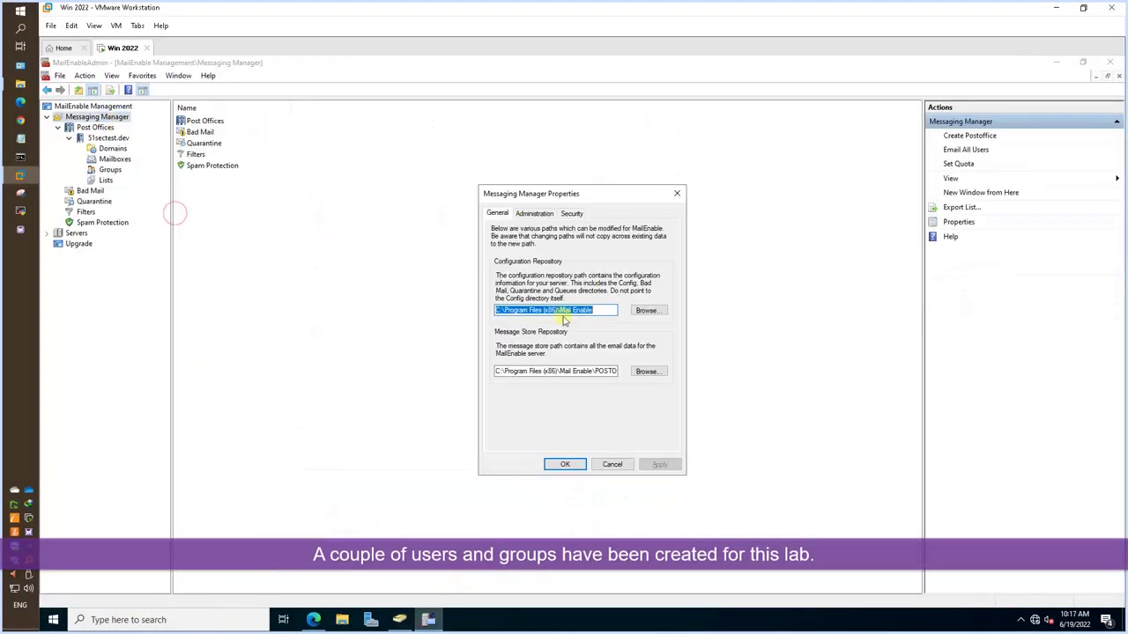
click(571, 214)
click(561, 324)
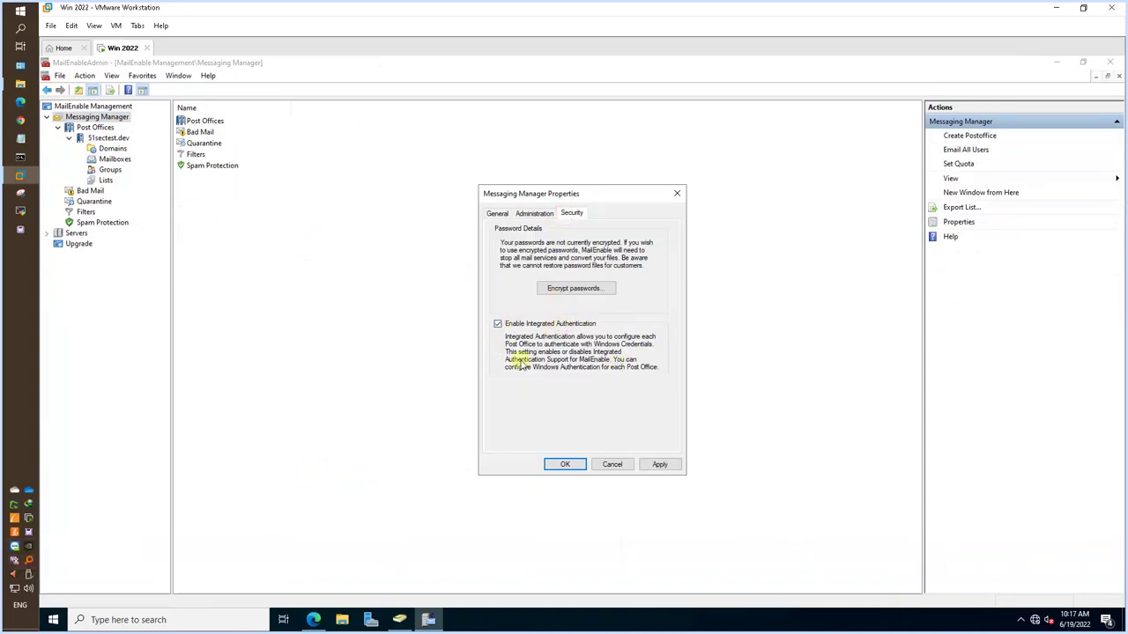
click(660, 464)
click(571, 464)
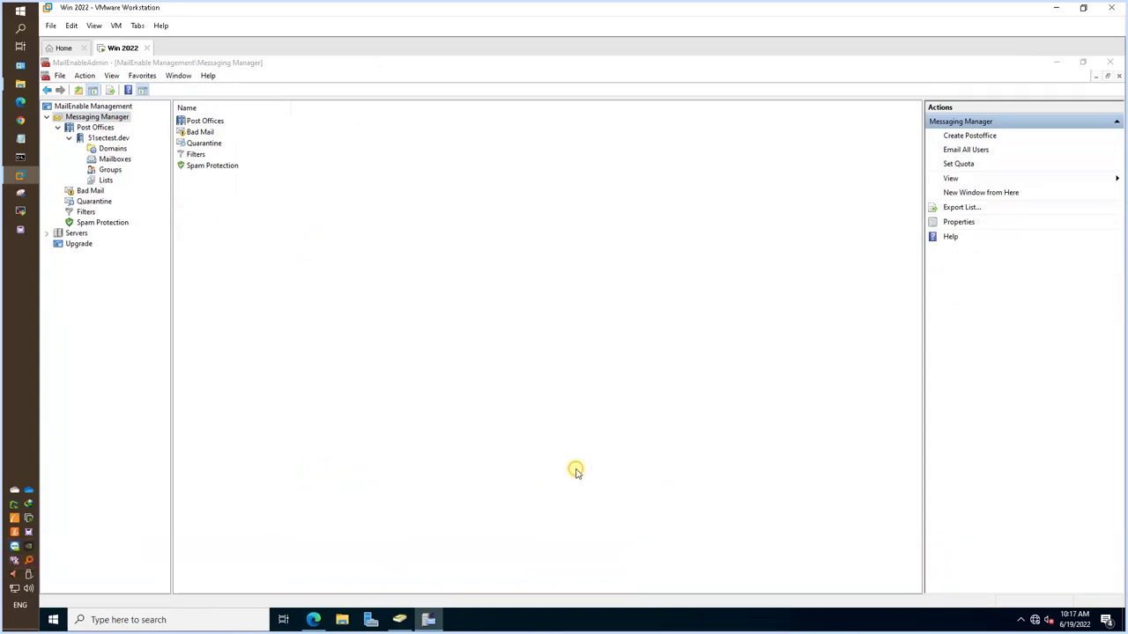
Turn on Use Integrated Windows Authentication for the 51sectest.dev post office and save.
right_click(110, 139)
click(207, 339)
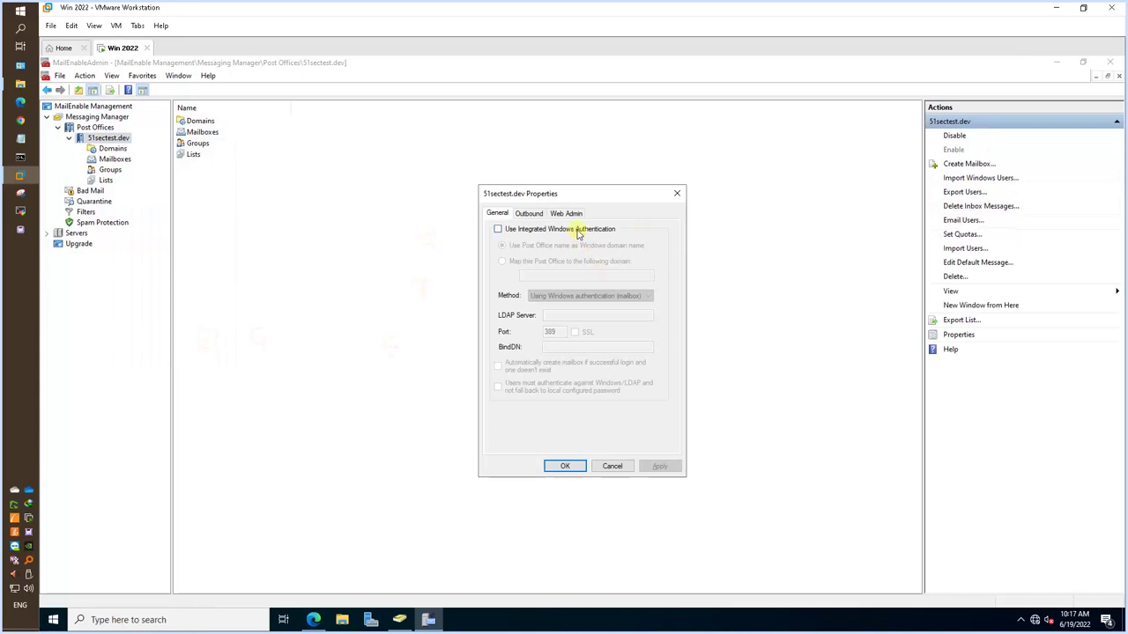
click(578, 230)
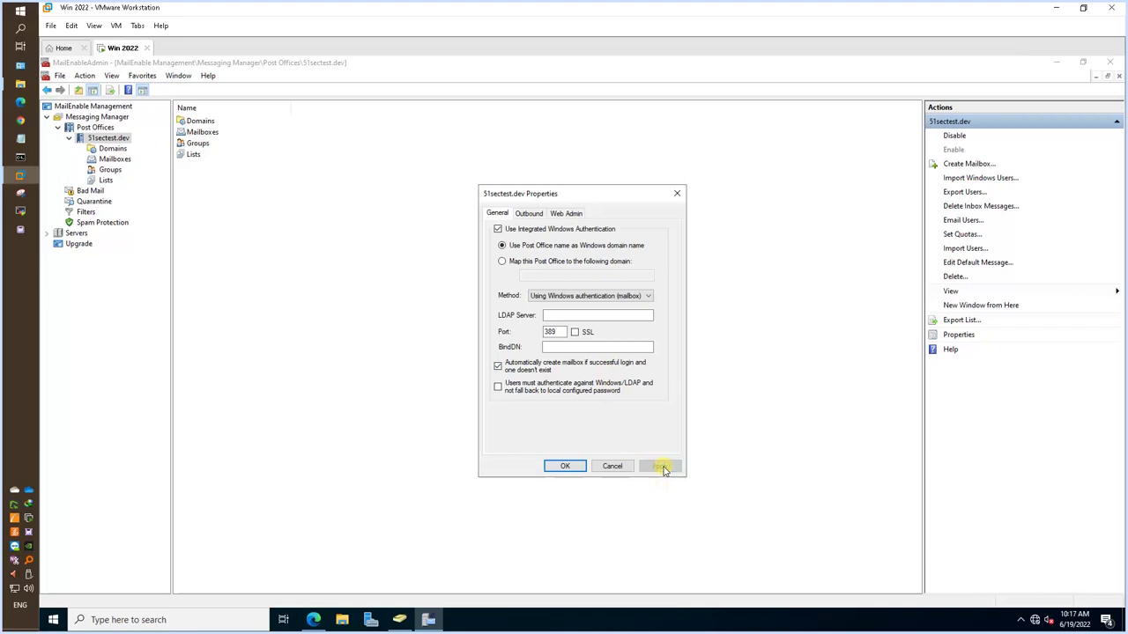
click(571, 467)
key(alt+Tab)
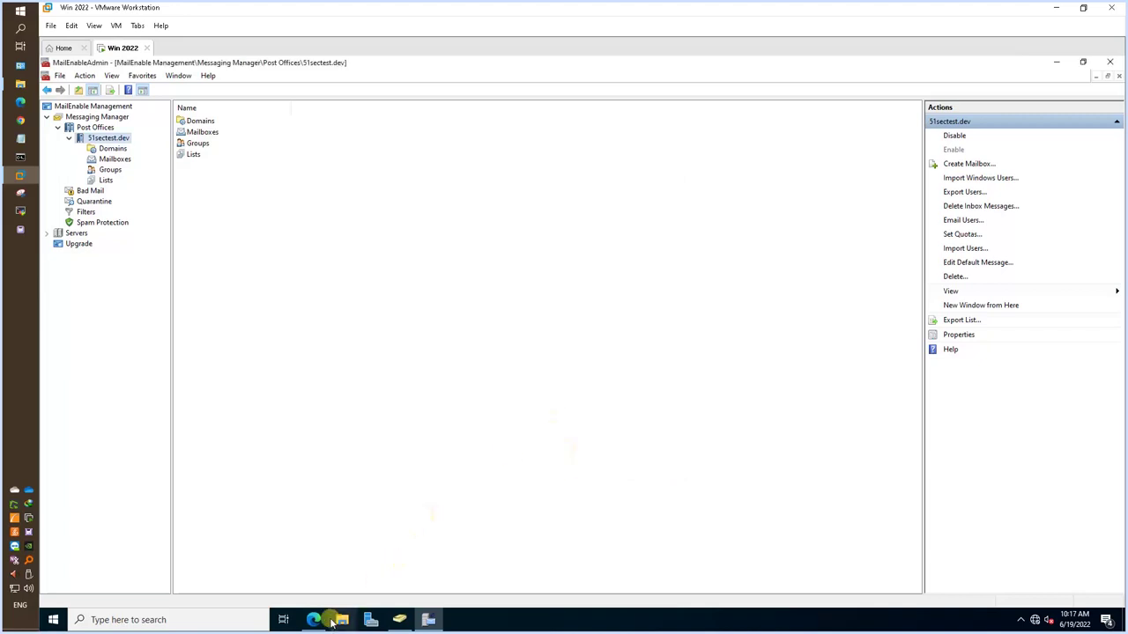
Sign in to webmail as pamuser1, expand the auto-created mailbox's folders, then log out.
click(586, 285)
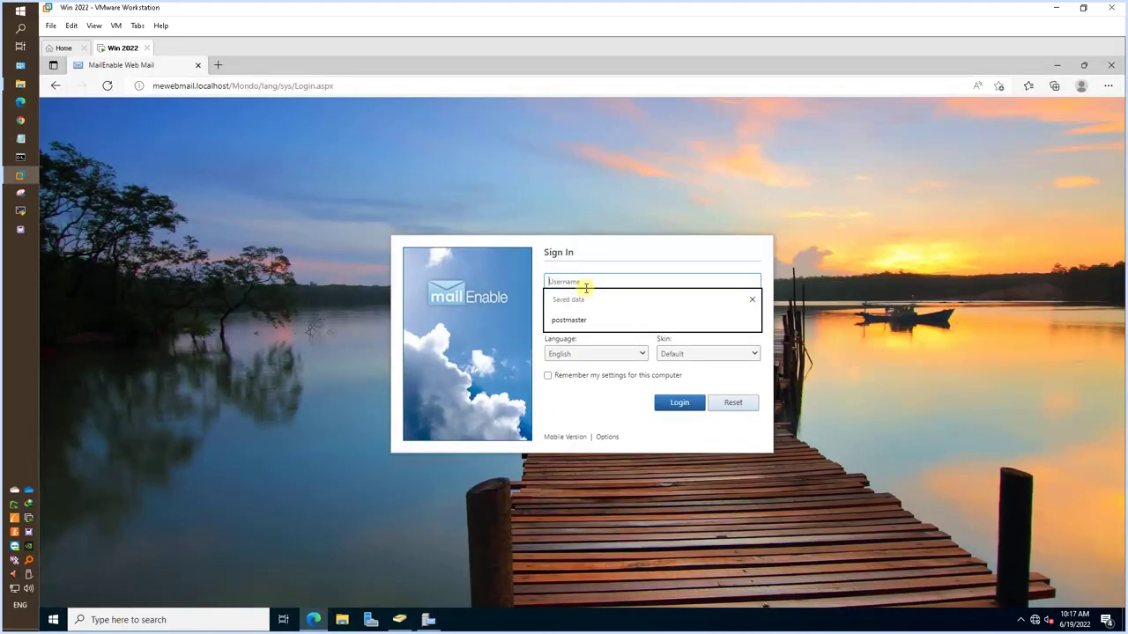
text(pamuser1)
key(Tab)
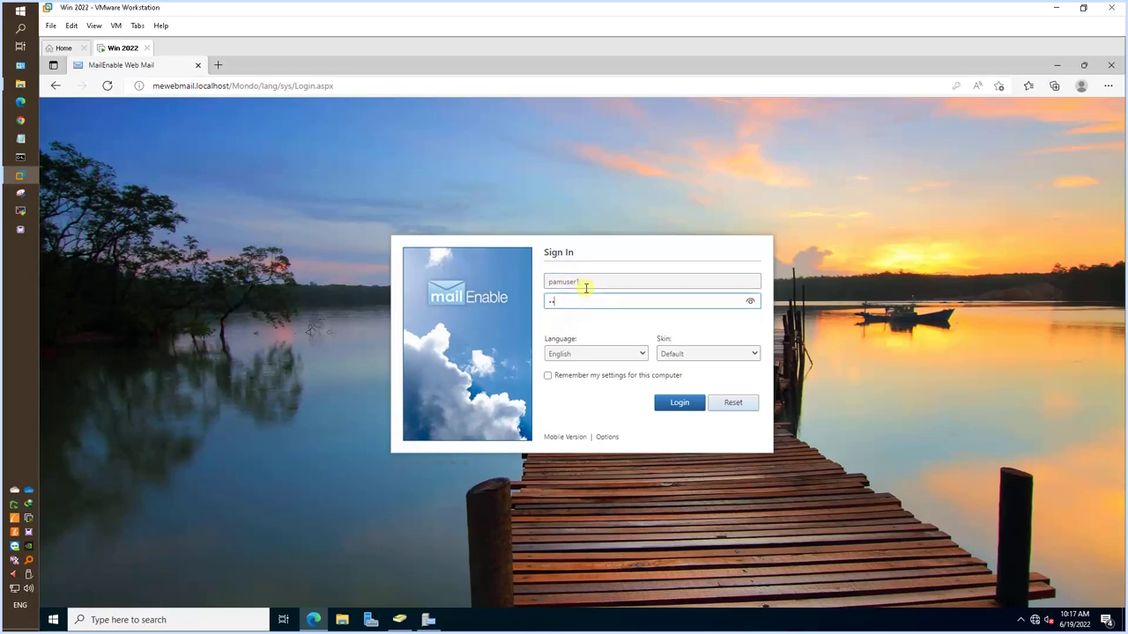
key(Return)
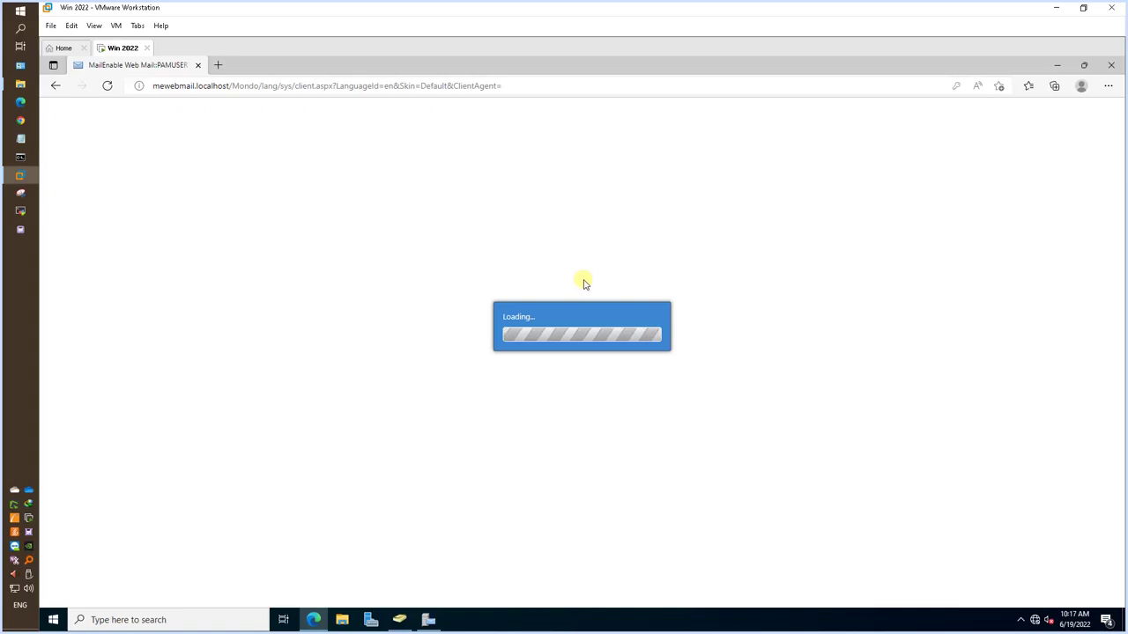
click(46, 151)
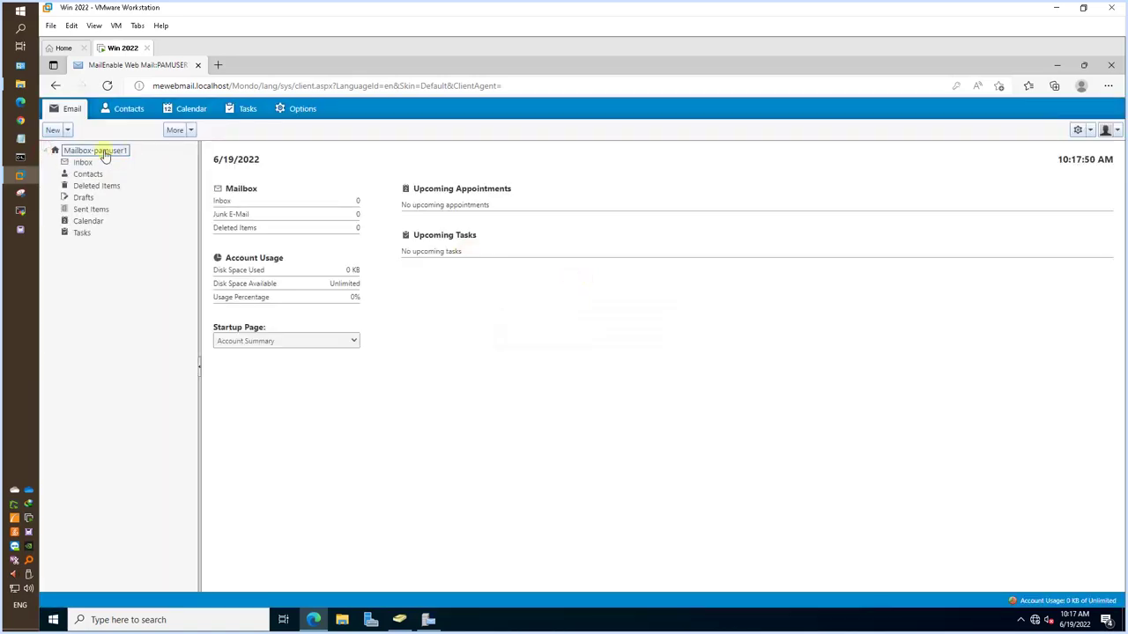
click(1117, 129)
click(1080, 217)
Sign in to webmail as the second domain user, pamuser2.
click(592, 276)
text(pam)
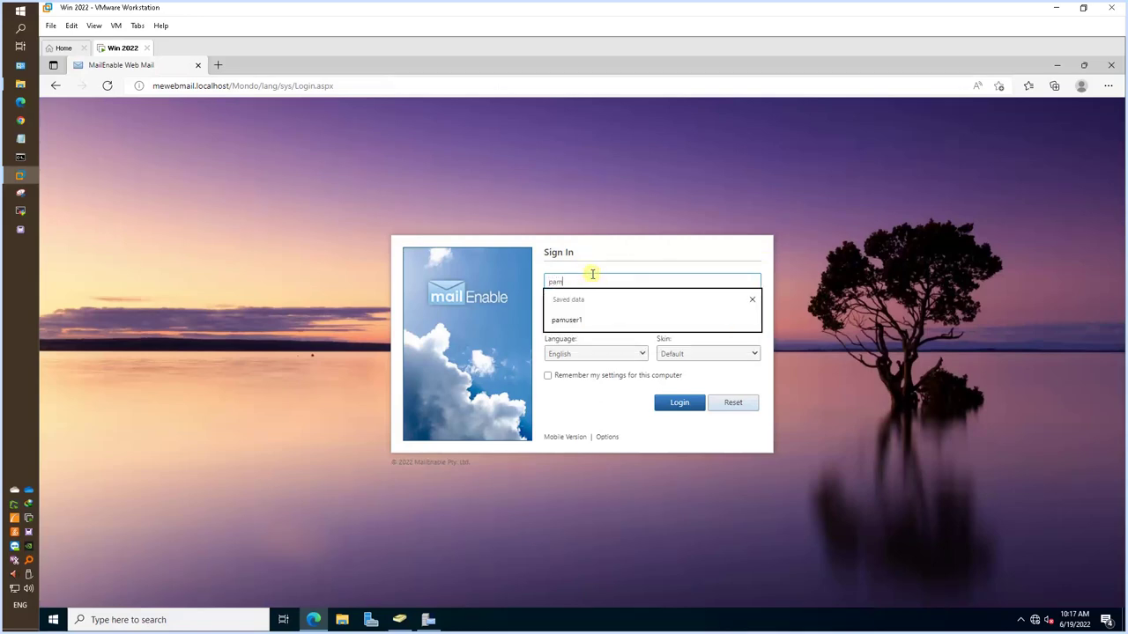
text(user2)
key(Tab)
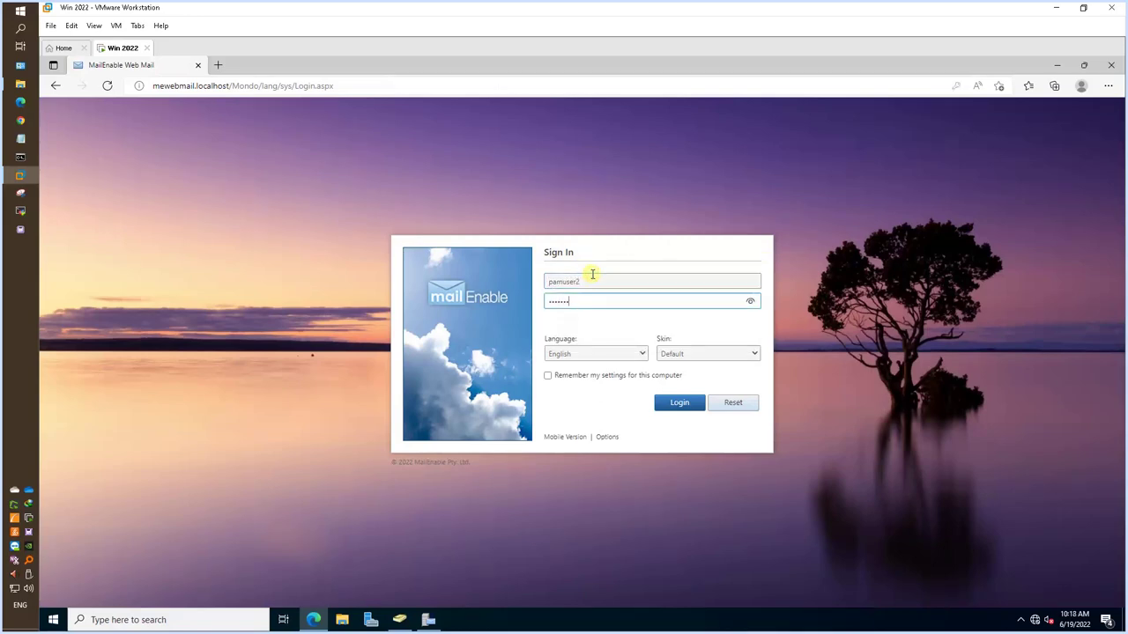
key(Return)
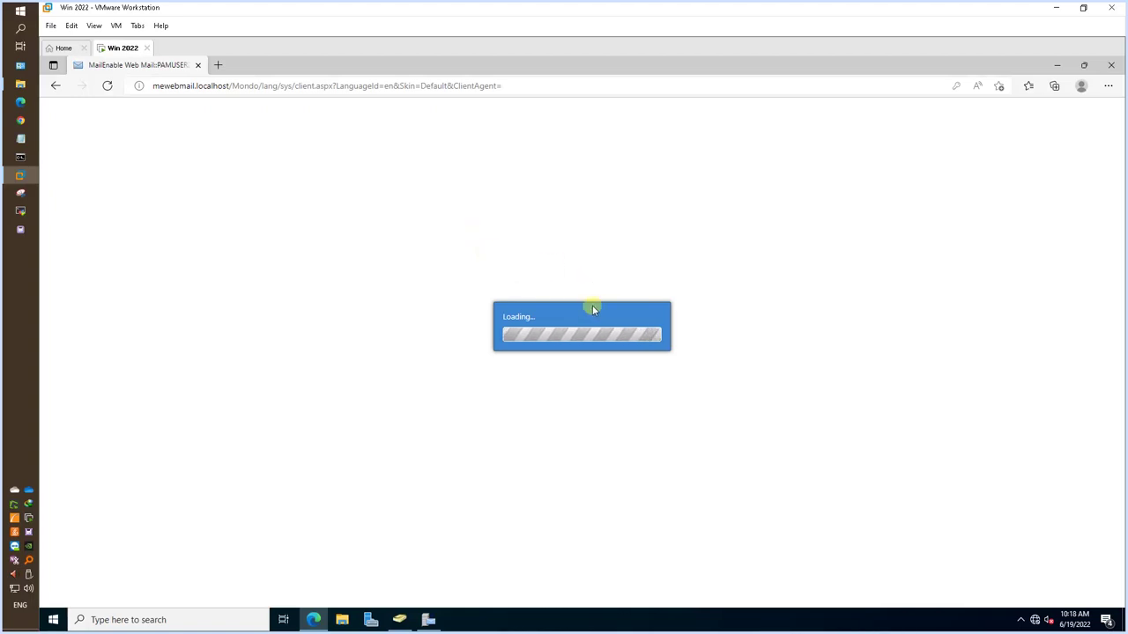
Send a 'test from 1' email to the first domain user, then log out of Web Mail.
click(53, 129)
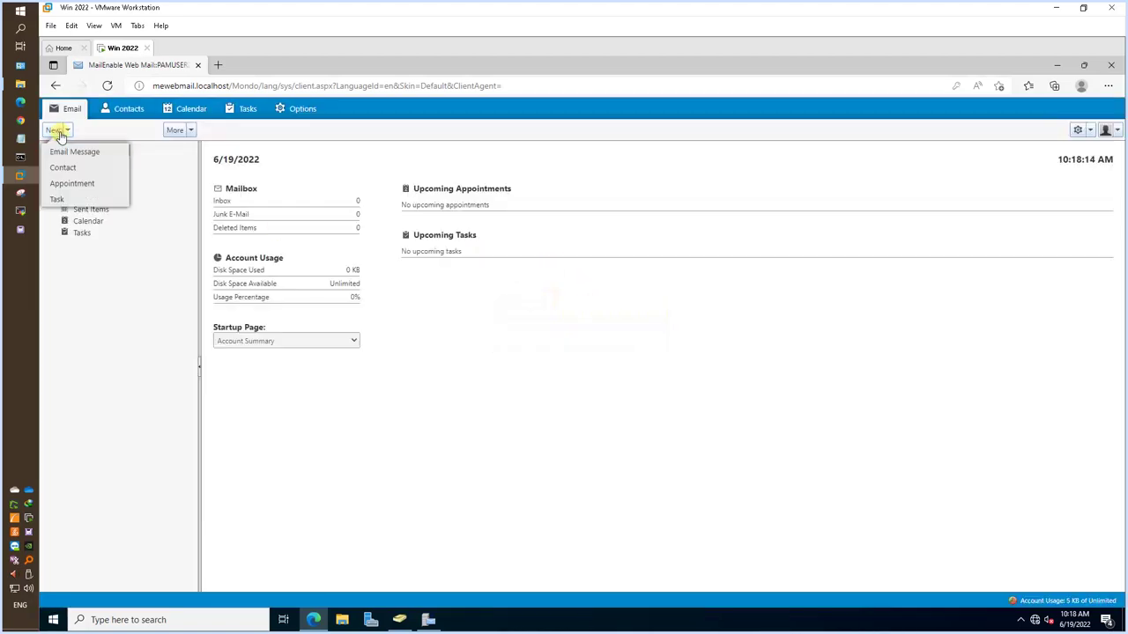
click(59, 151)
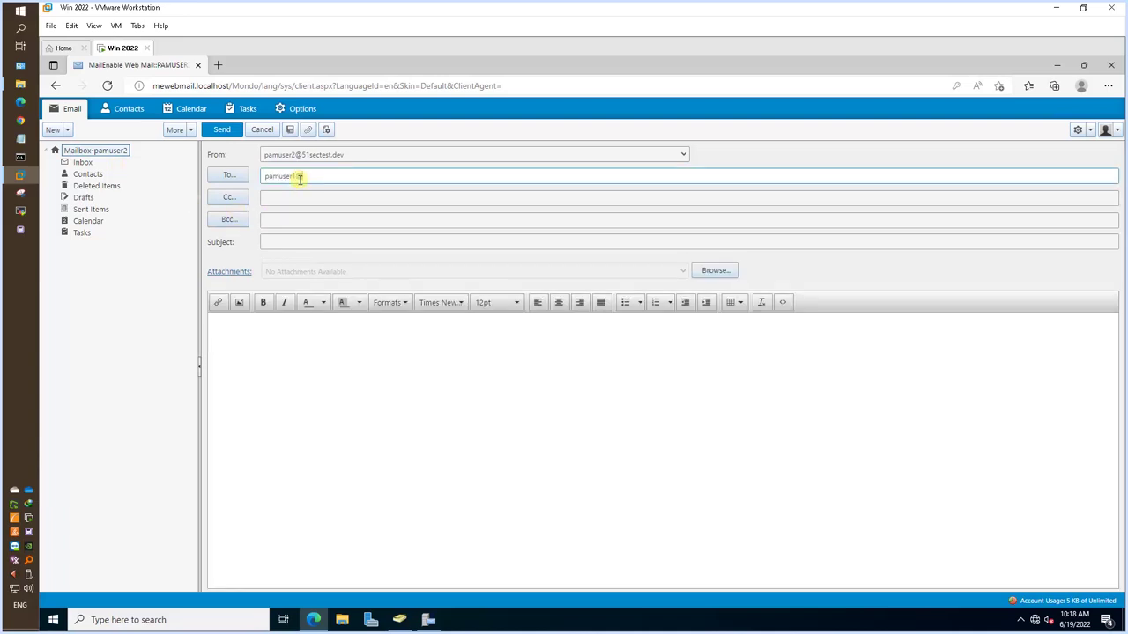
key(Tab)
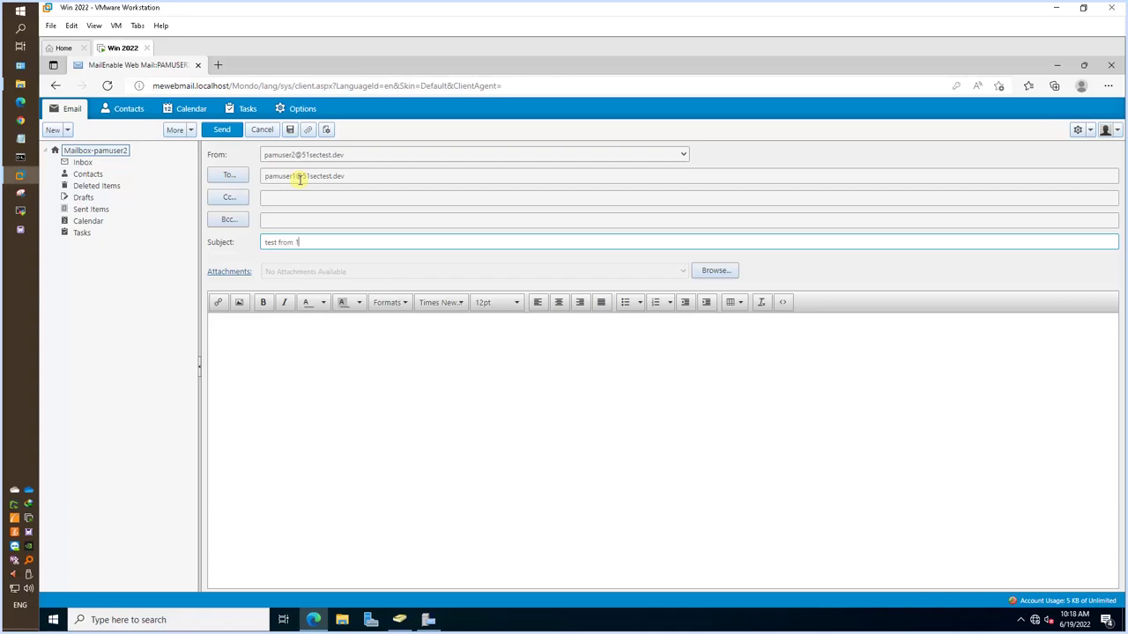
click(228, 132)
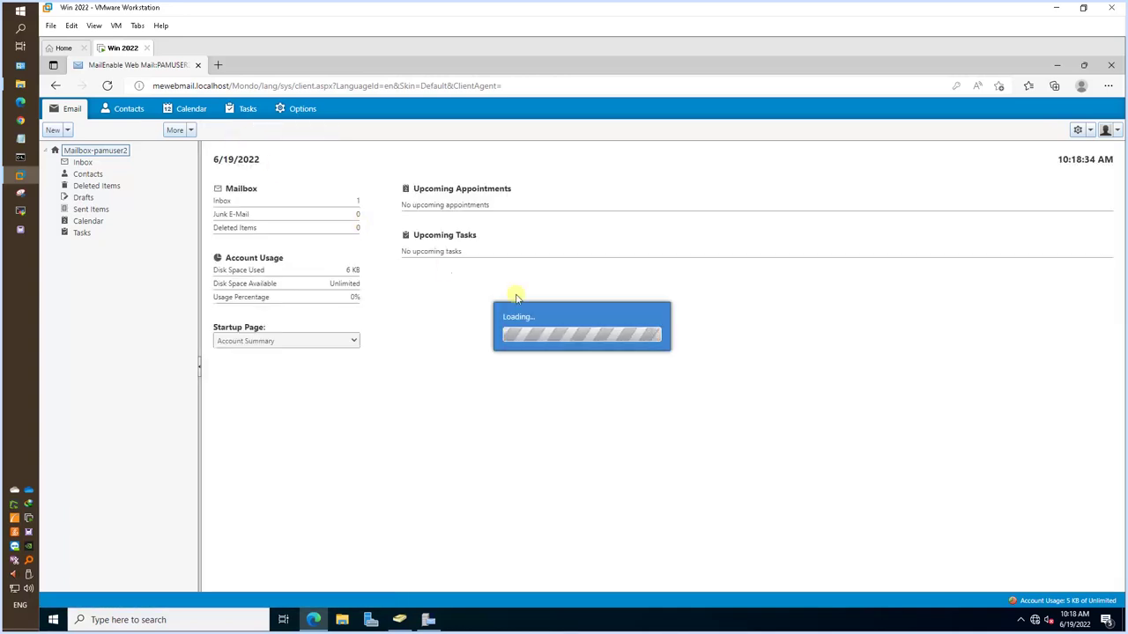
click(1107, 132)
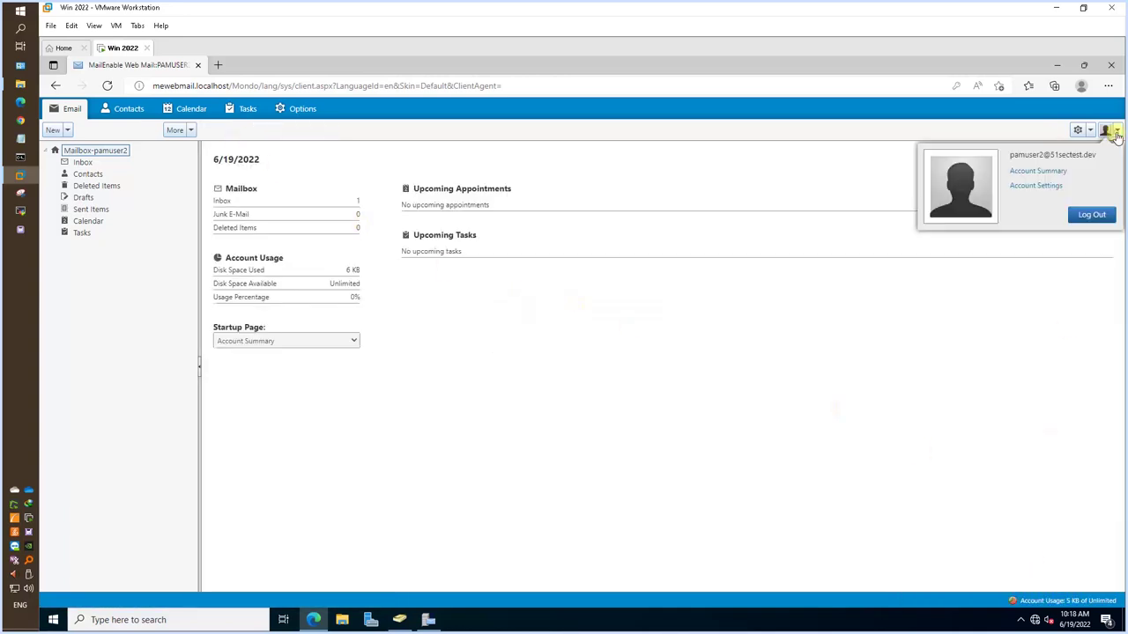
click(1085, 220)
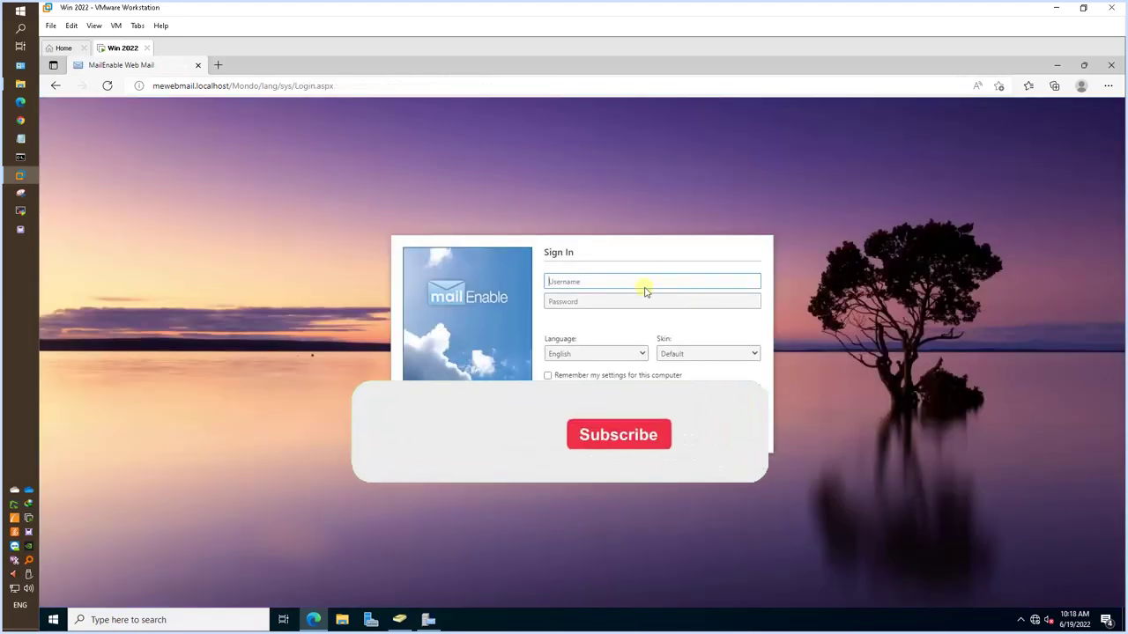
Sign in as the first domain user with their password and view the Inbox's 2 unread messages.
click(643, 284)
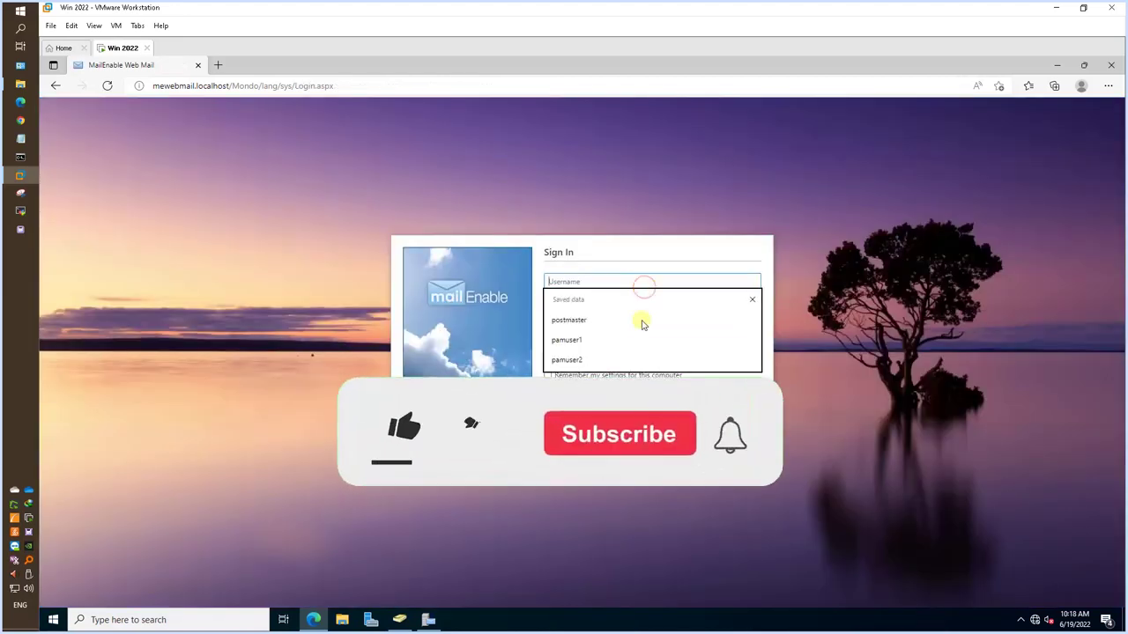
click(642, 324)
click(609, 302)
text(P@ssw0rd)
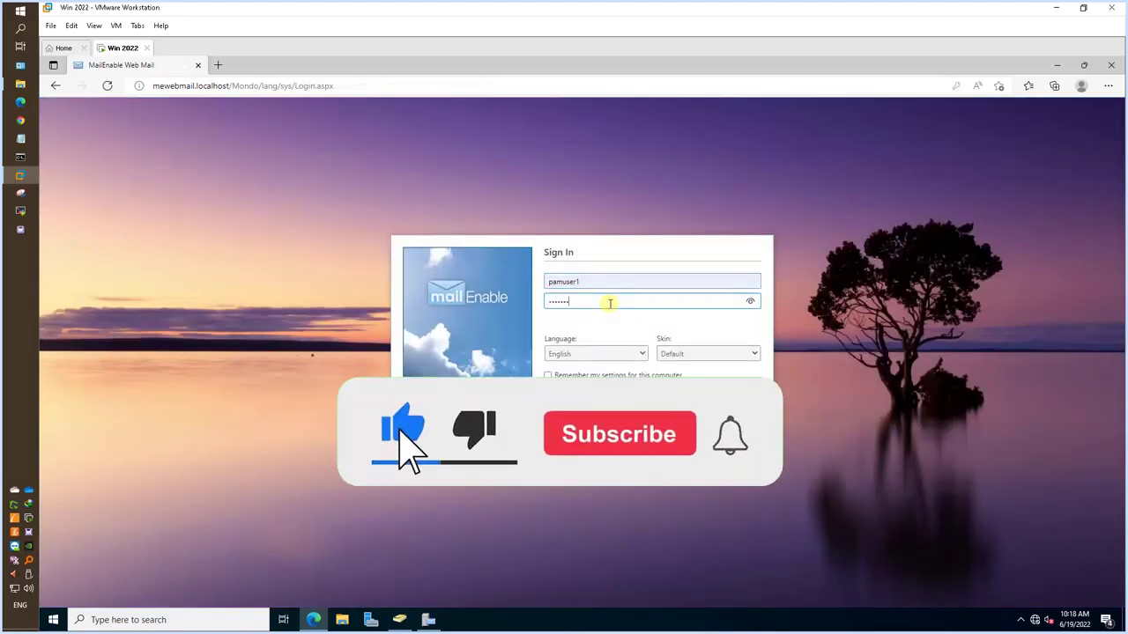
key(Return)
click(87, 163)
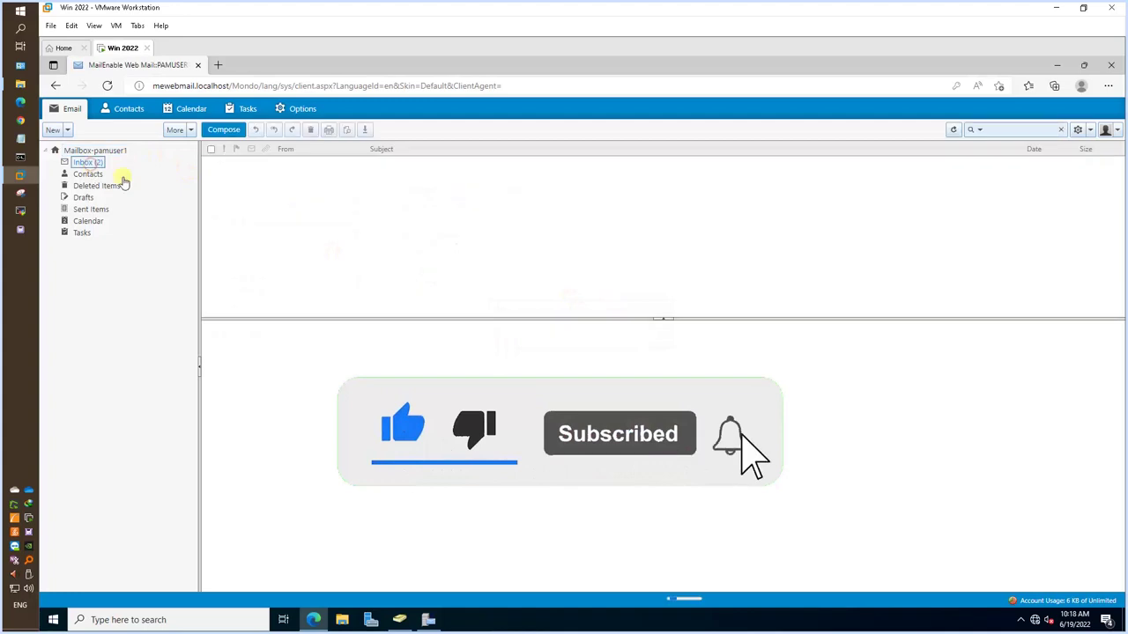